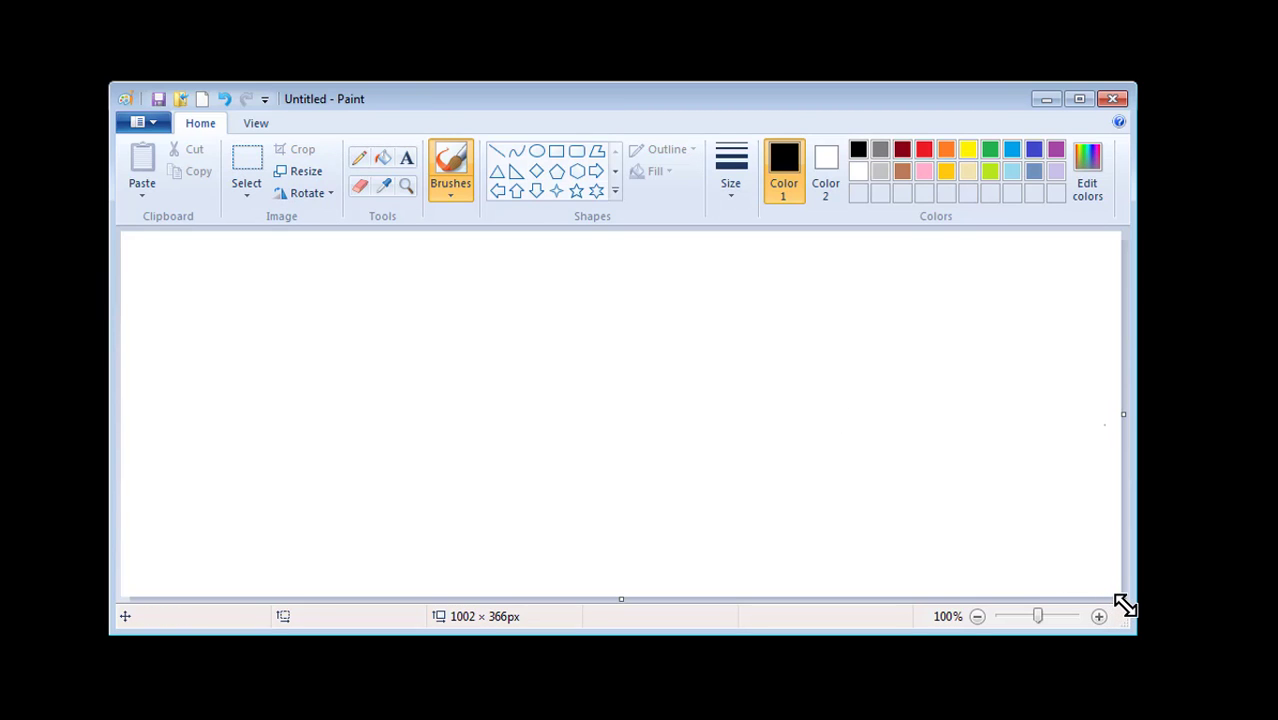
Drag the Paint window's bottom-right corner outward to enlarge the window
mouse_move(1125, 605)
left_mouse_down()
mouse_move(1116, 597)
mouse_move(1133, 603)
mouse_move(1124, 628)
mouse_move(1141, 635)
left_mouse_up()
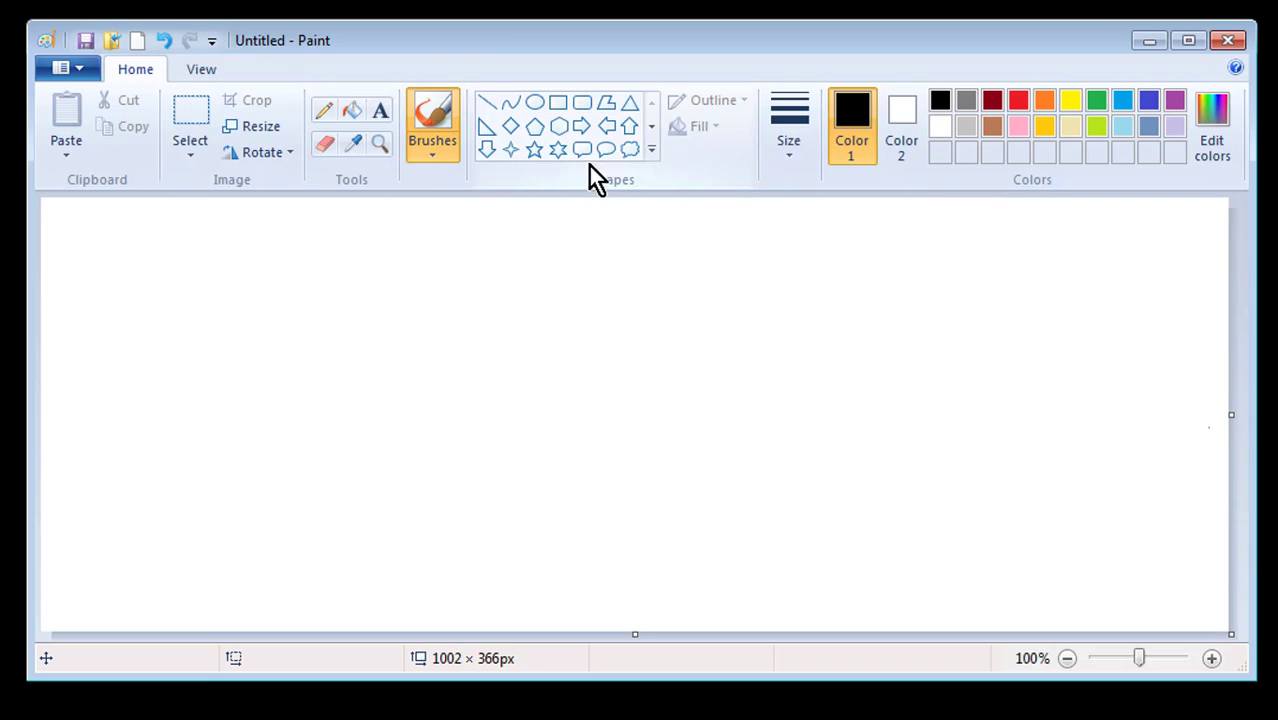
Draw a thick black-outlined hexagon mid-canvas, leaving outline and fill styles unchanged
left_click(557, 128)
mouse_move(458, 275)
left_mouse_down()
mouse_move(556, 419)
mouse_move(643, 472)
left_mouse_up()
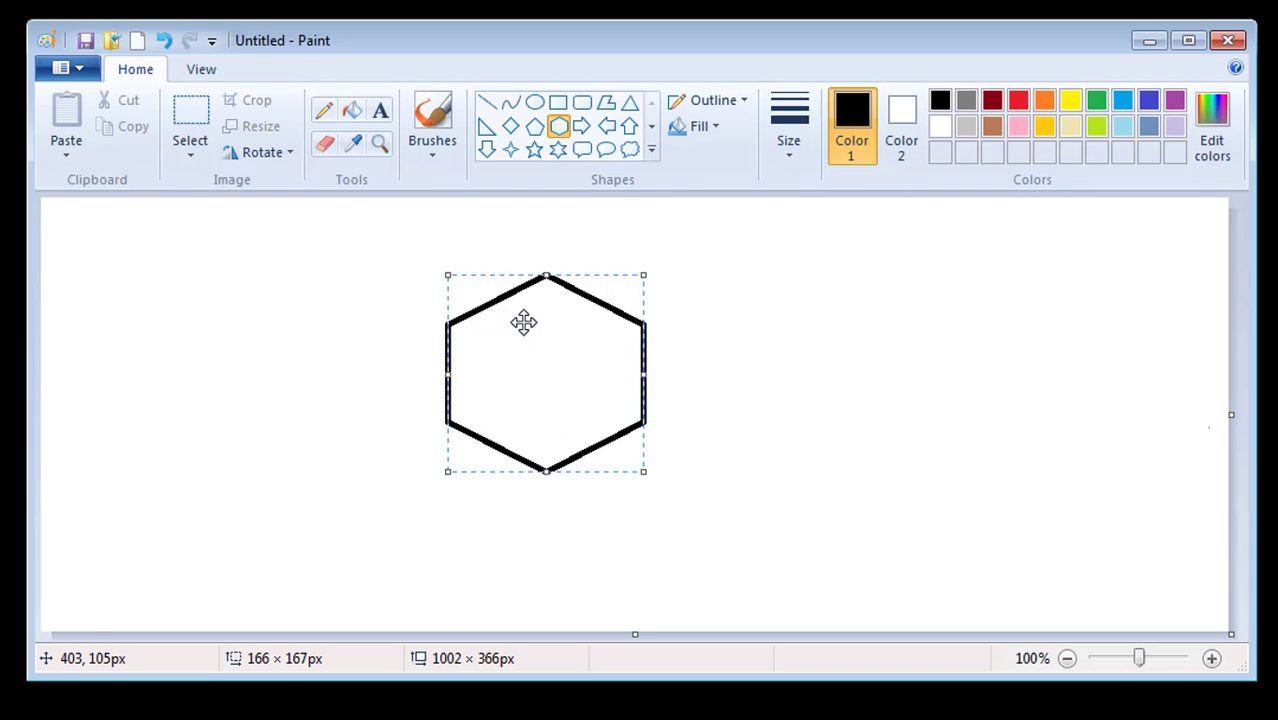
left_click(734, 100)
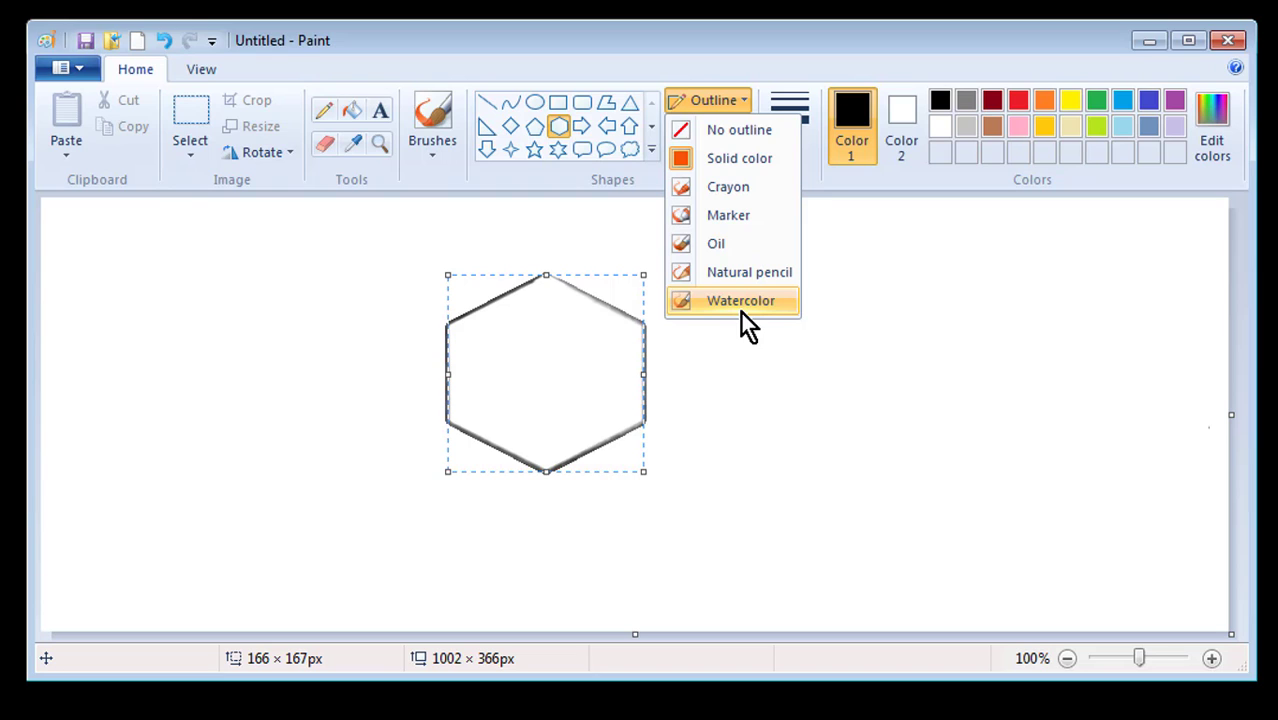
left_click(716, 98)
left_click(714, 125)
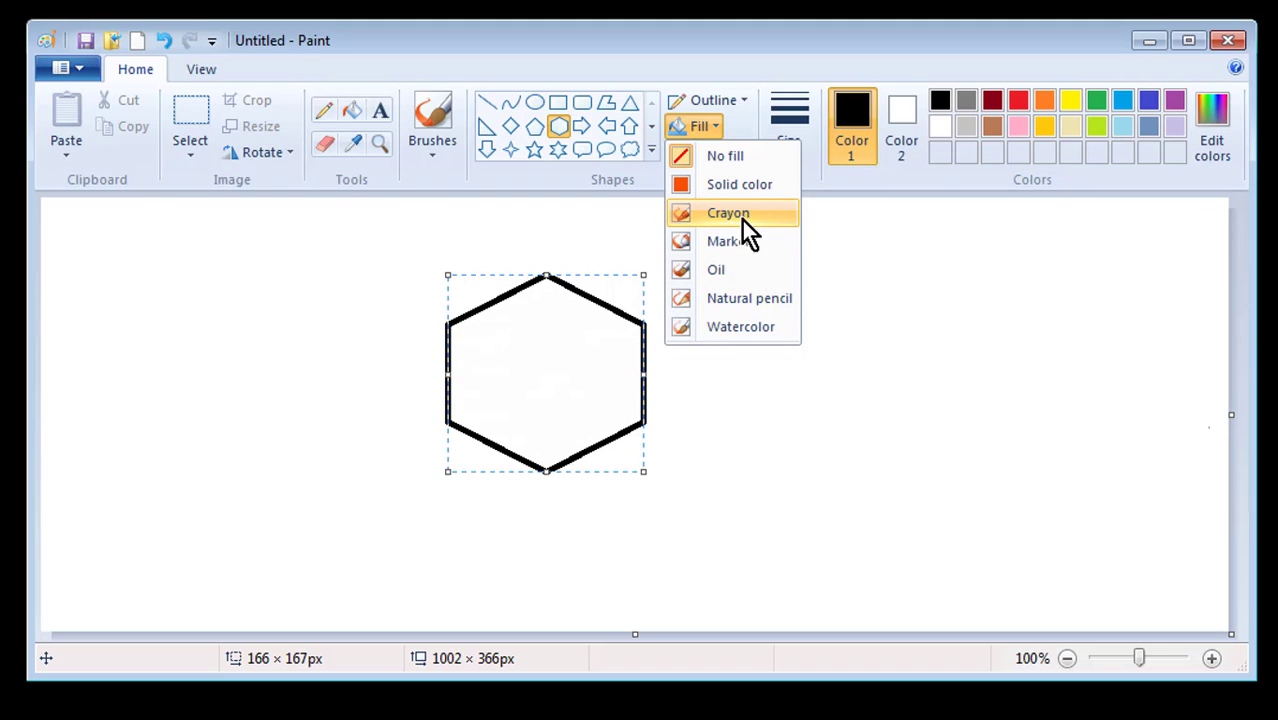
left_click(752, 327)
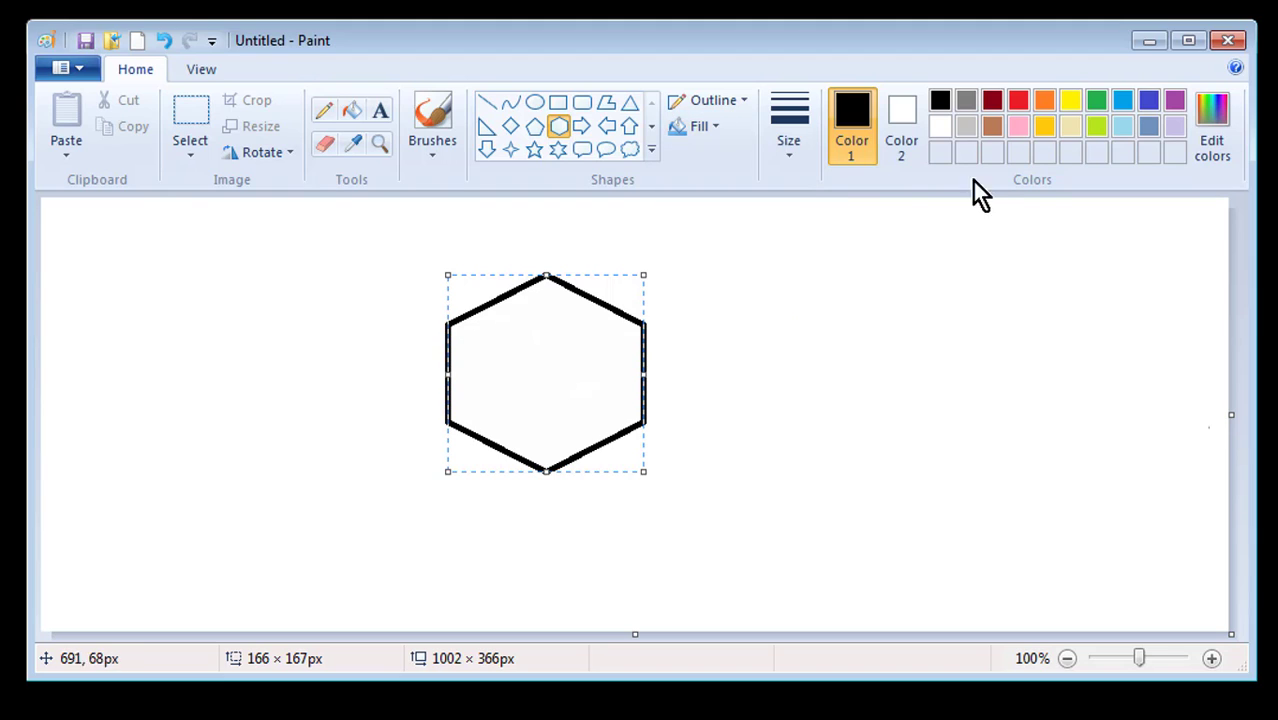
Bucket-fill the hexagon's interior with the red palette colour
left_click(351, 111)
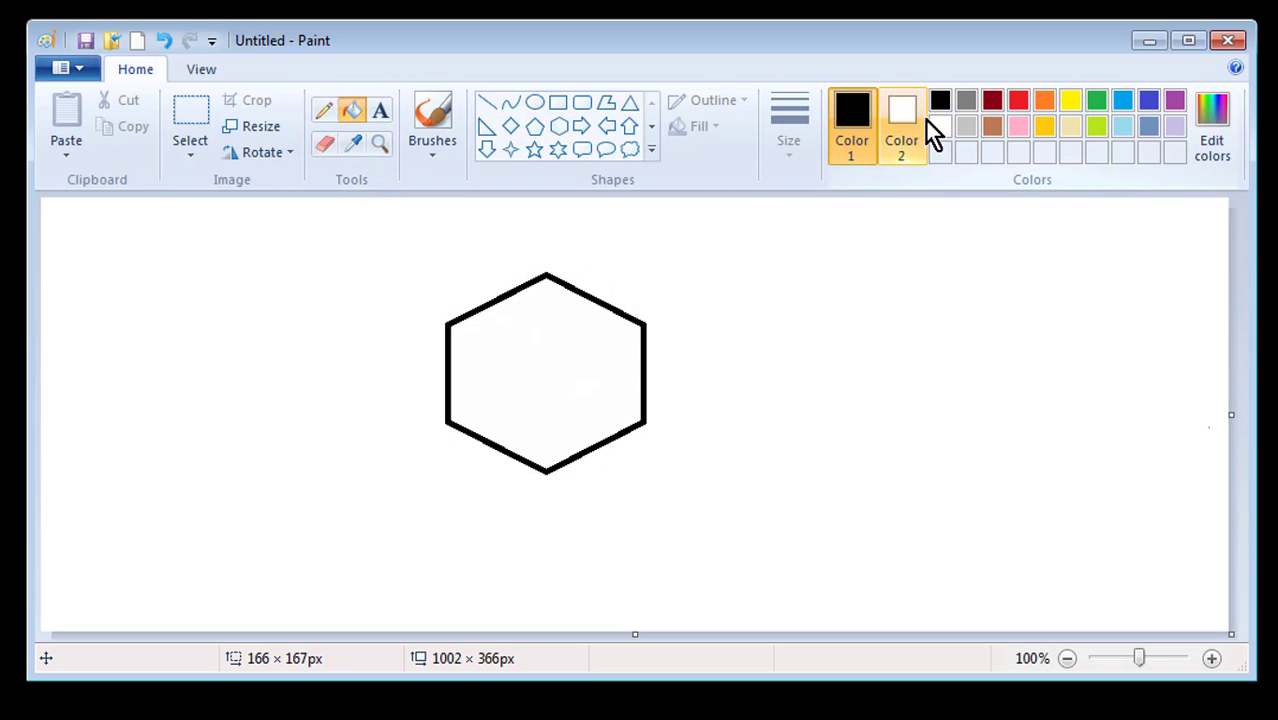
left_click(1017, 103)
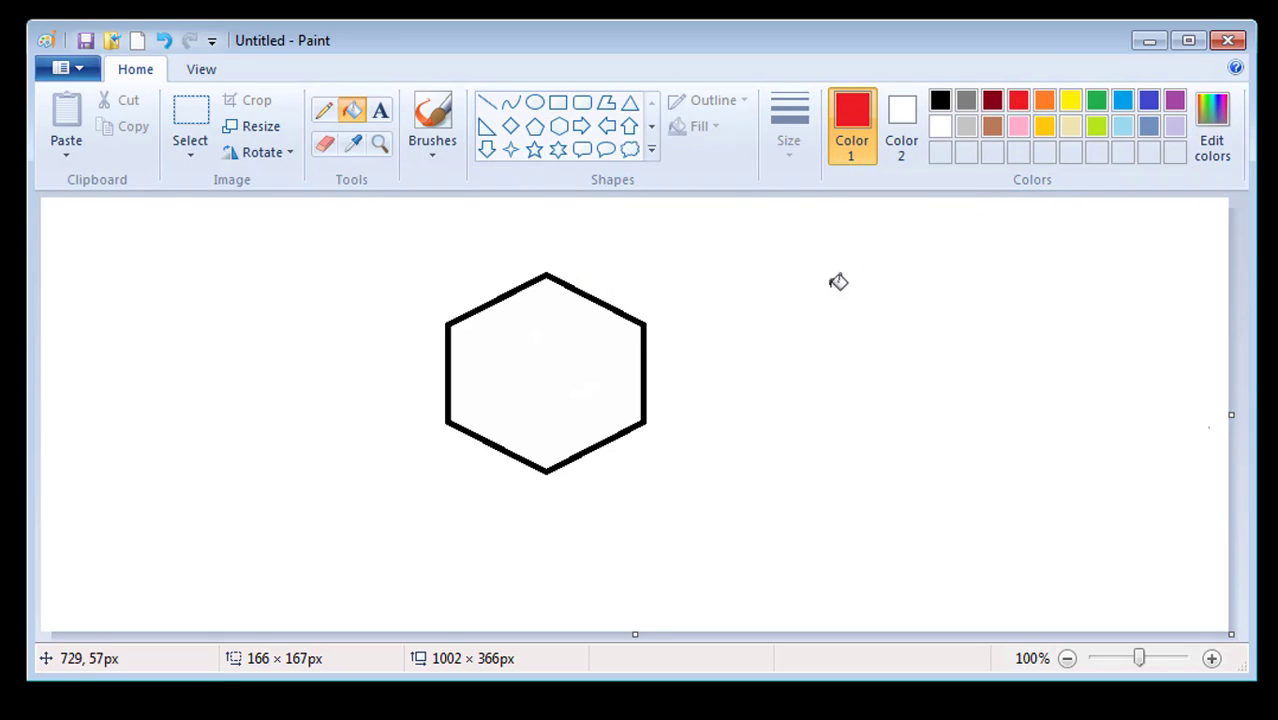
left_click(551, 343)
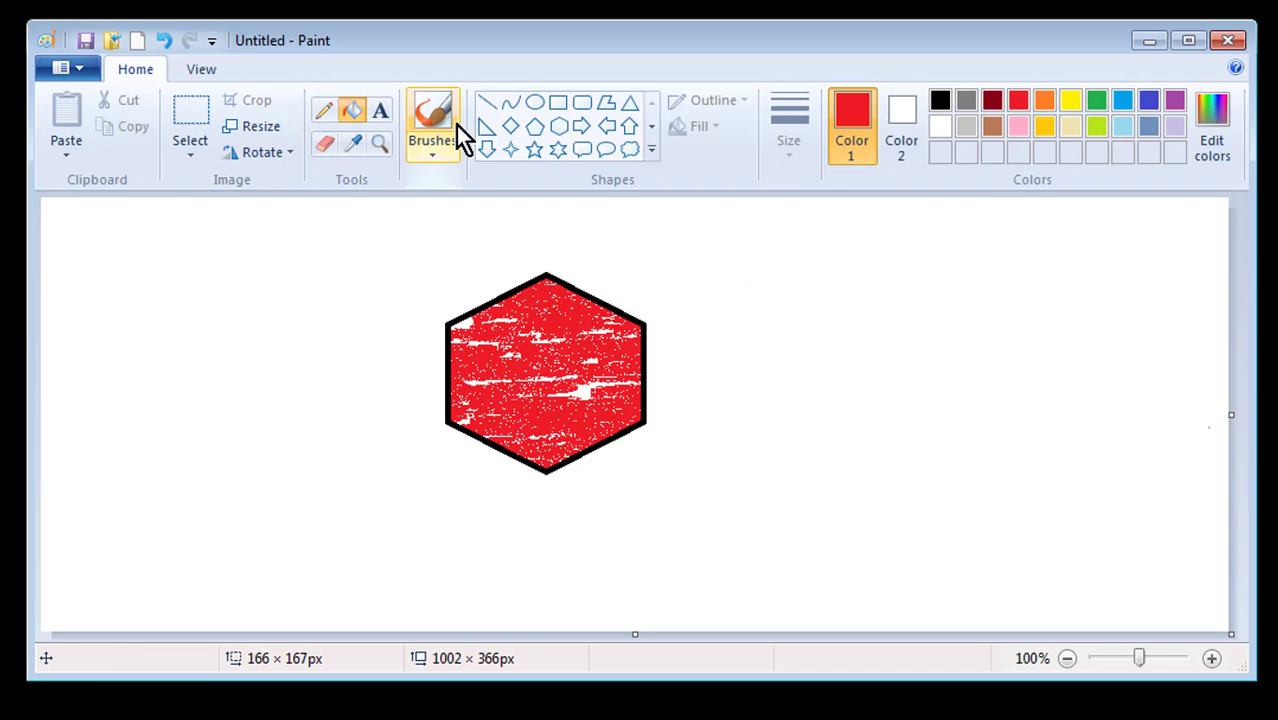
Draw a red-outlined diamond to the right of the hexagon, keeping no fill
left_click(512, 127)
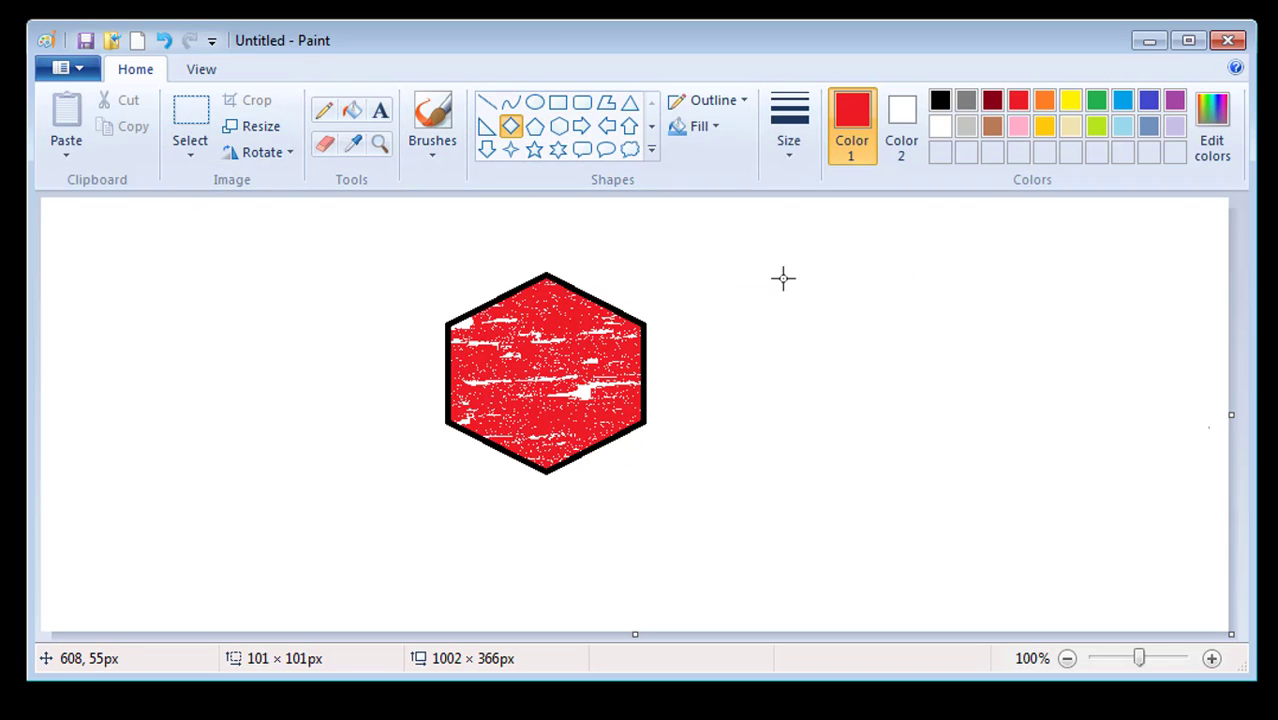
left_click_drag(758, 262, 978, 471)
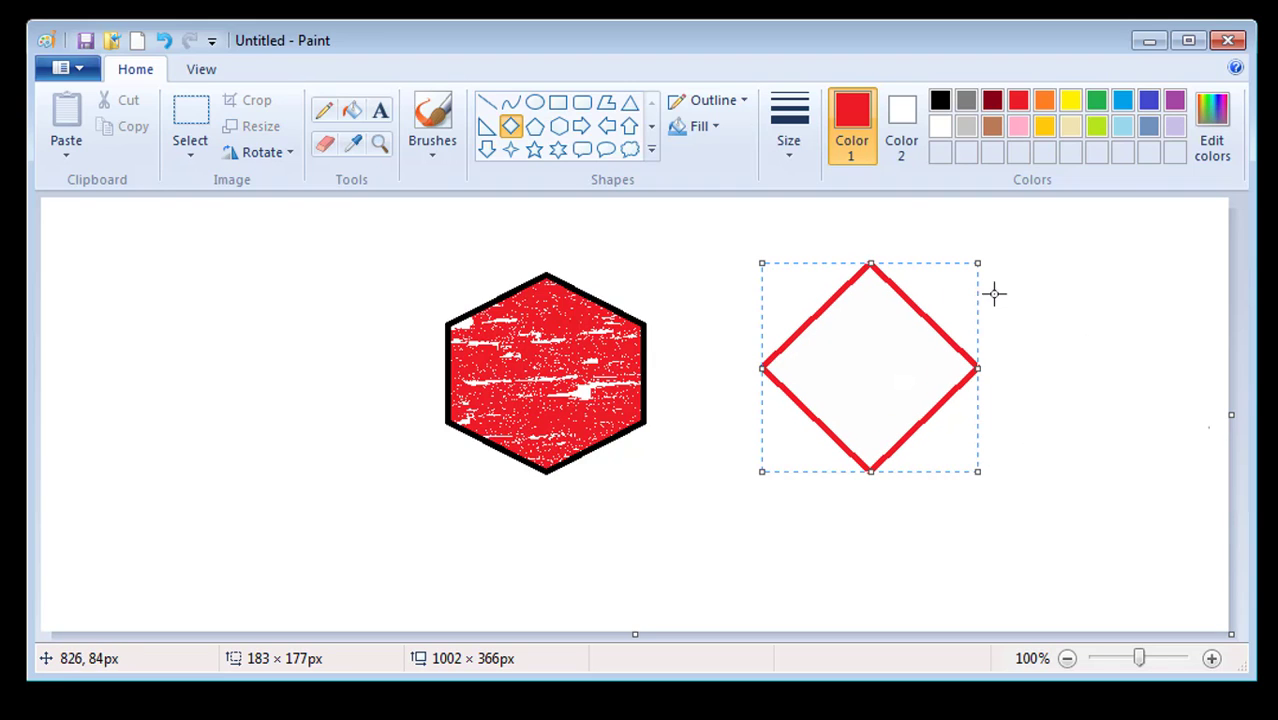
left_click(704, 131)
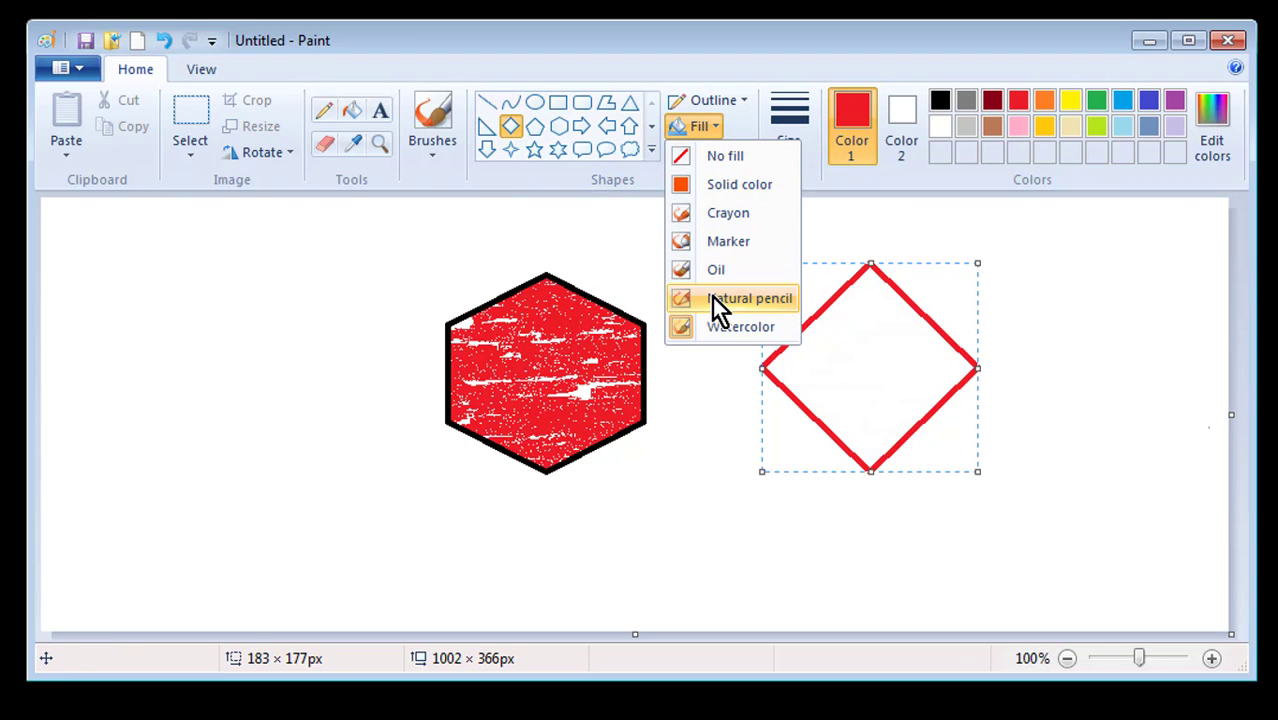
left_click(752, 245)
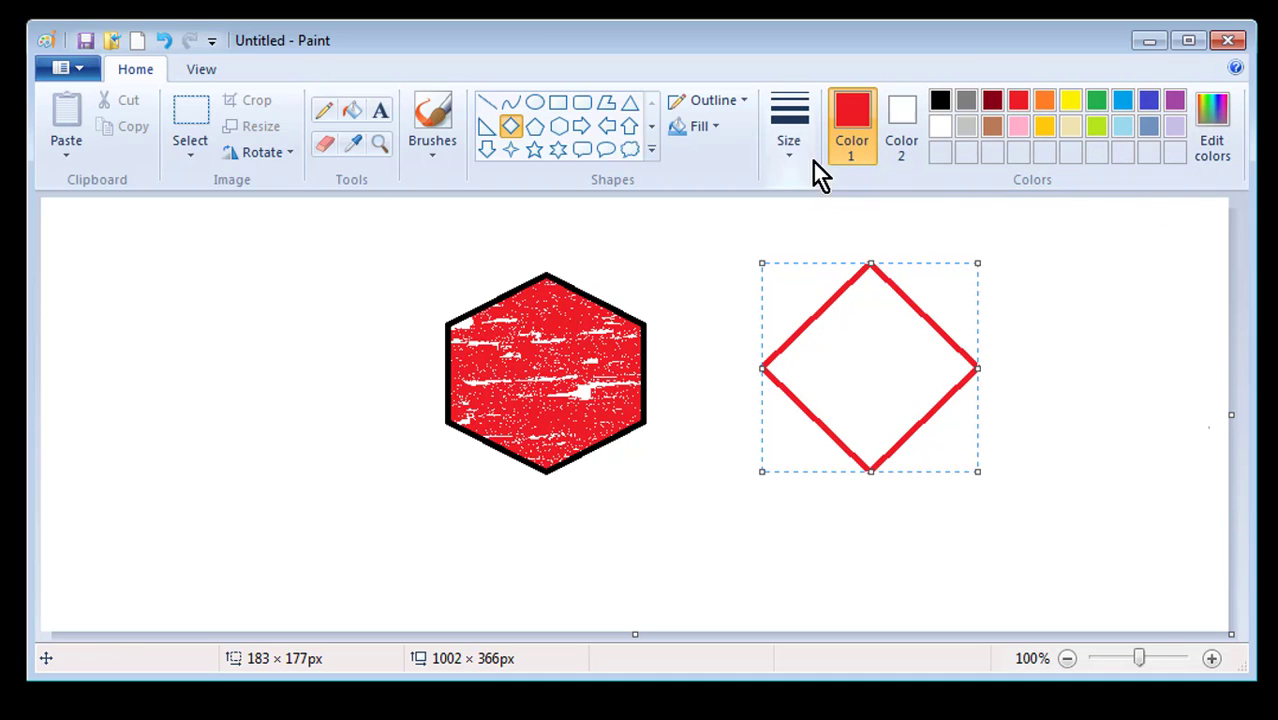
Bucket-fill the diamond's interior with blue
left_click(359, 114)
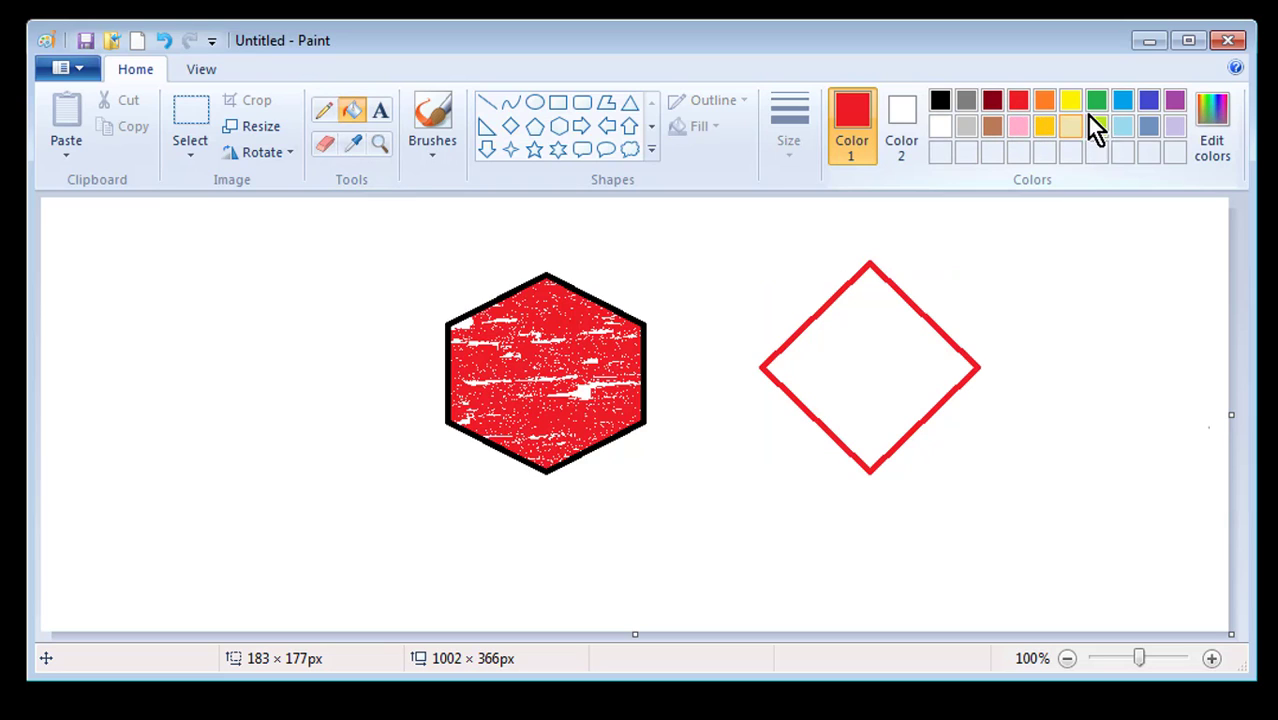
left_click(1128, 100)
left_click(892, 322)
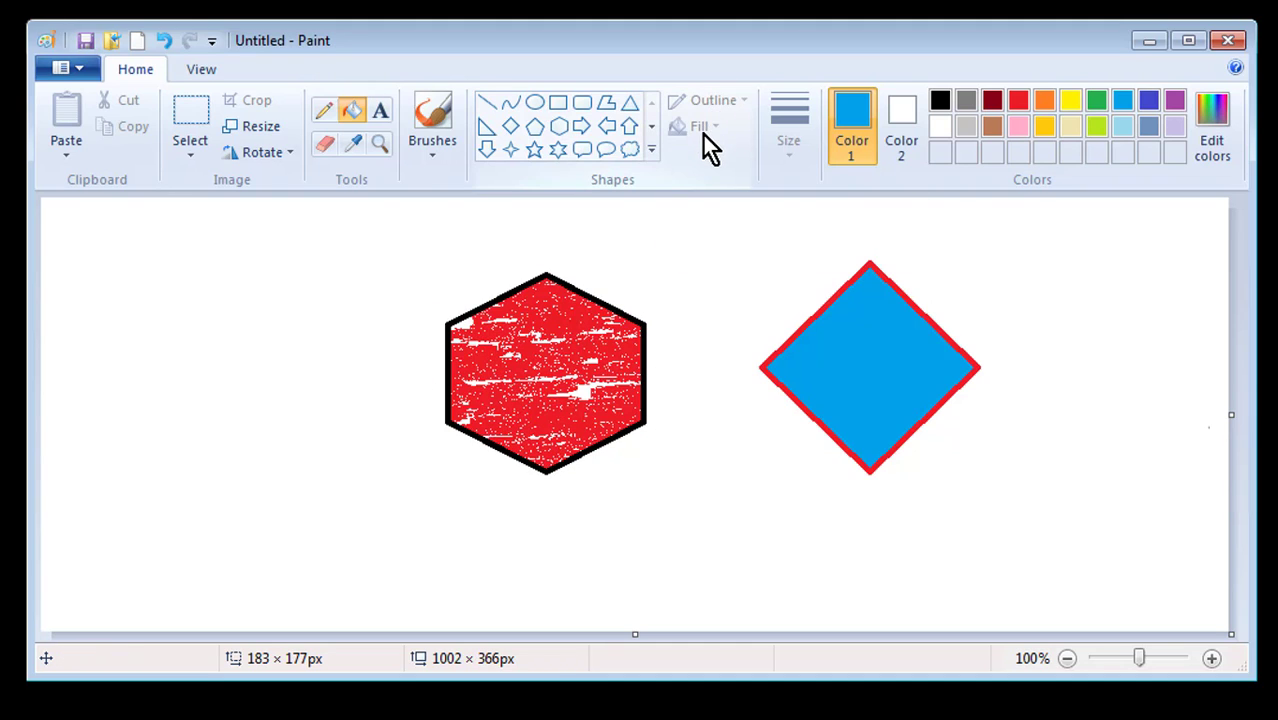
Type 'Mitra' above-left of the hexagon and colour the word red
left_click(381, 110)
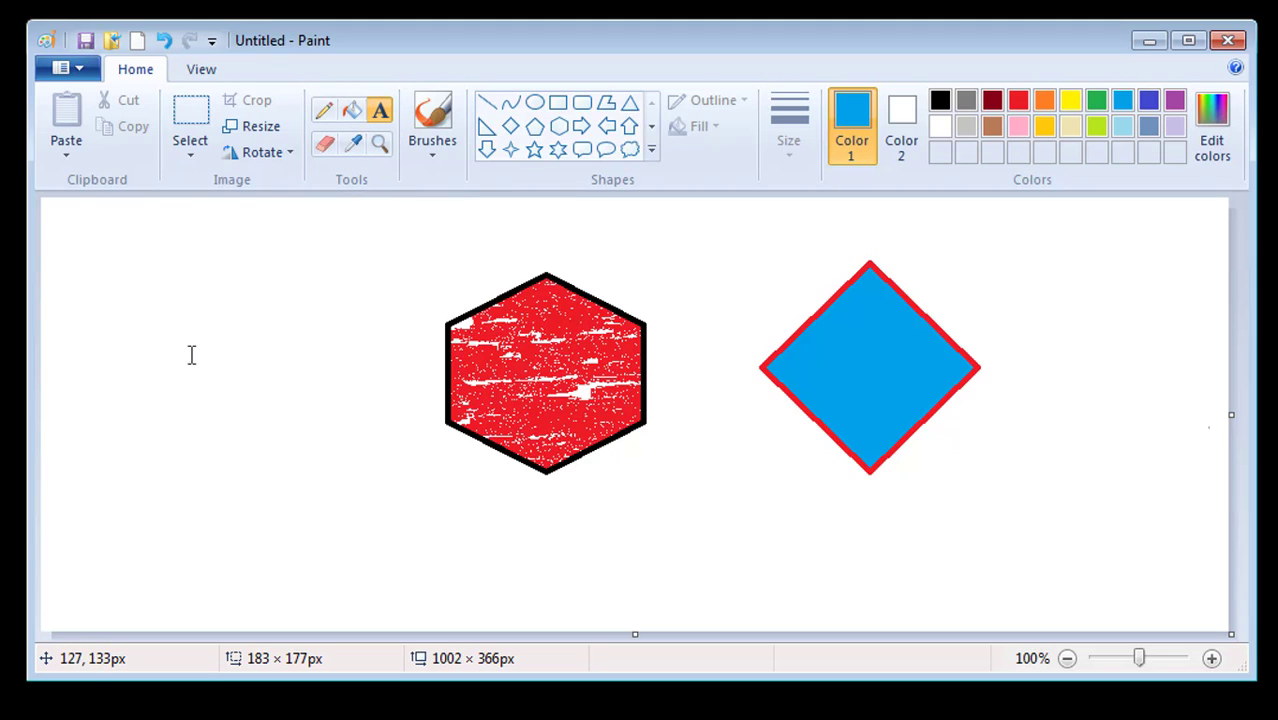
left_click(158, 262)
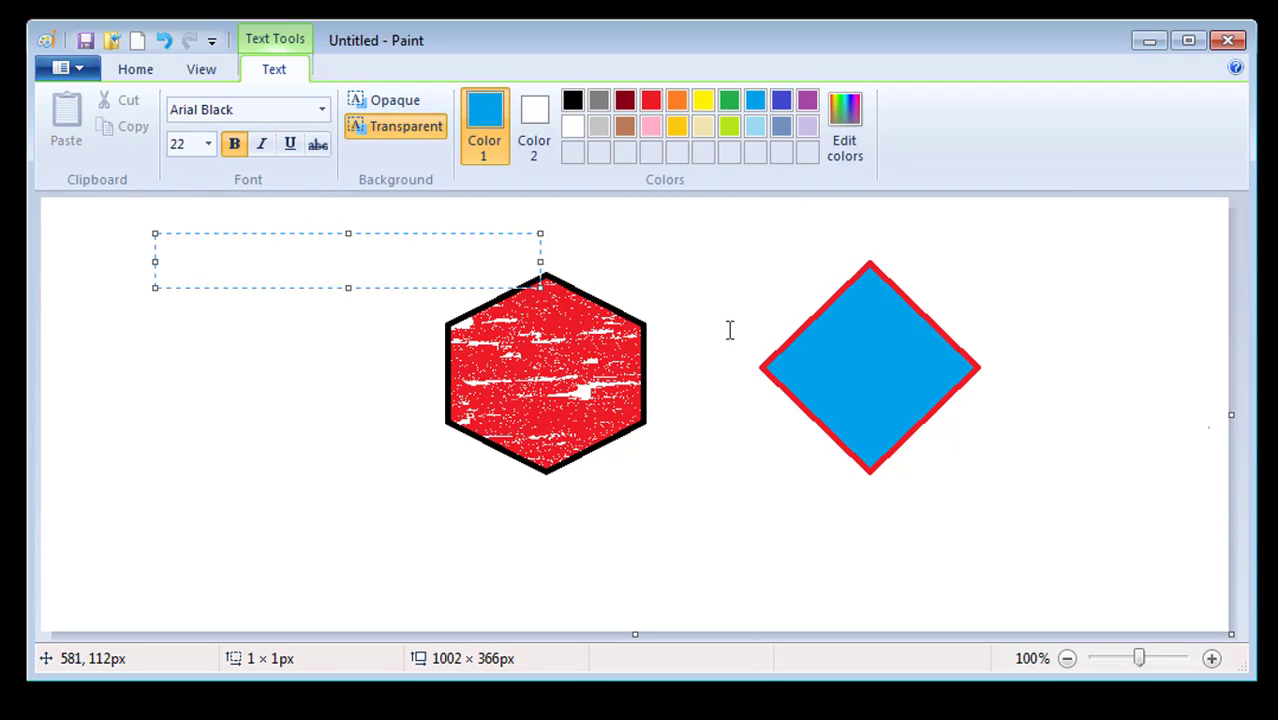
type("Mitra")
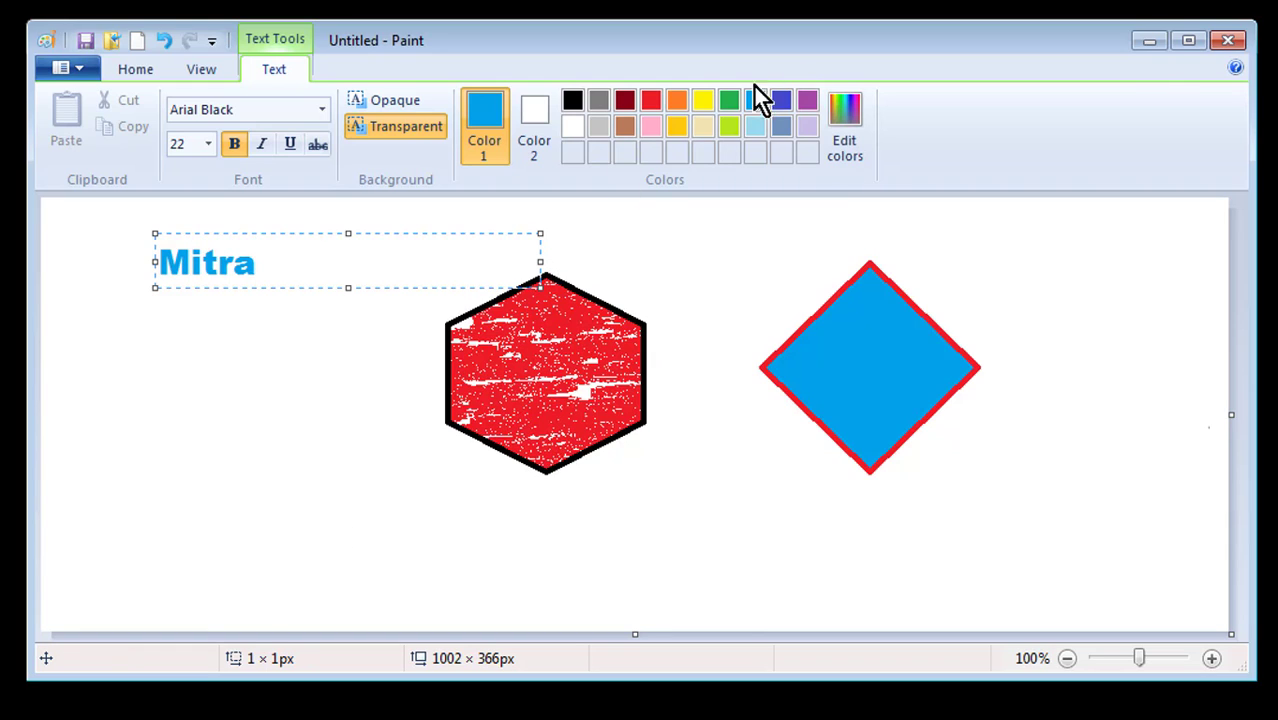
left_click(655, 101)
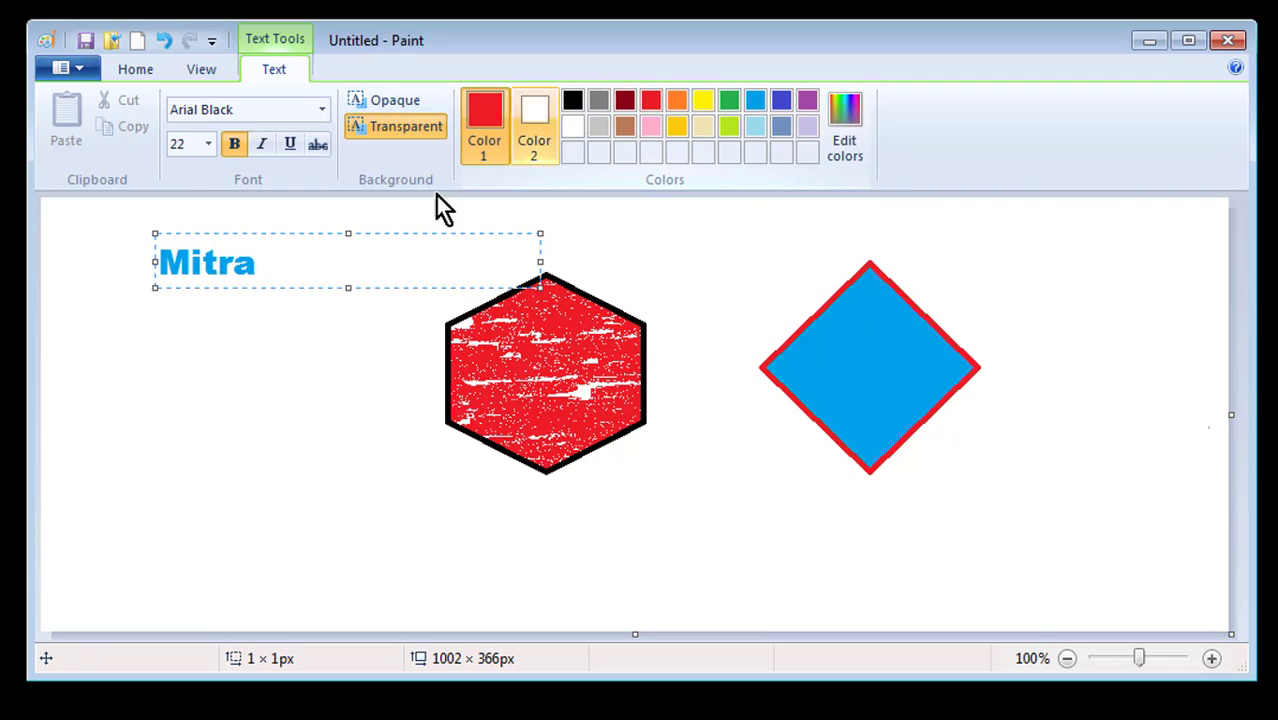
left_click_drag(257, 262, 106, 265)
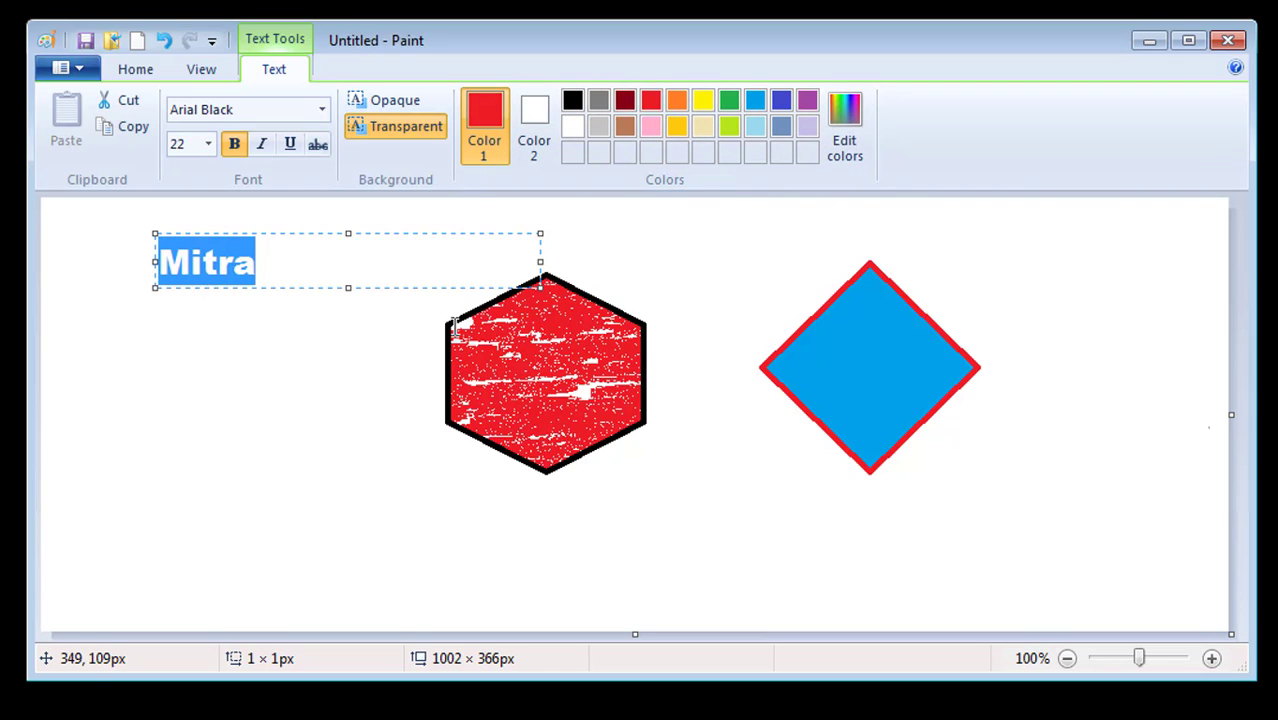
left_click(414, 276)
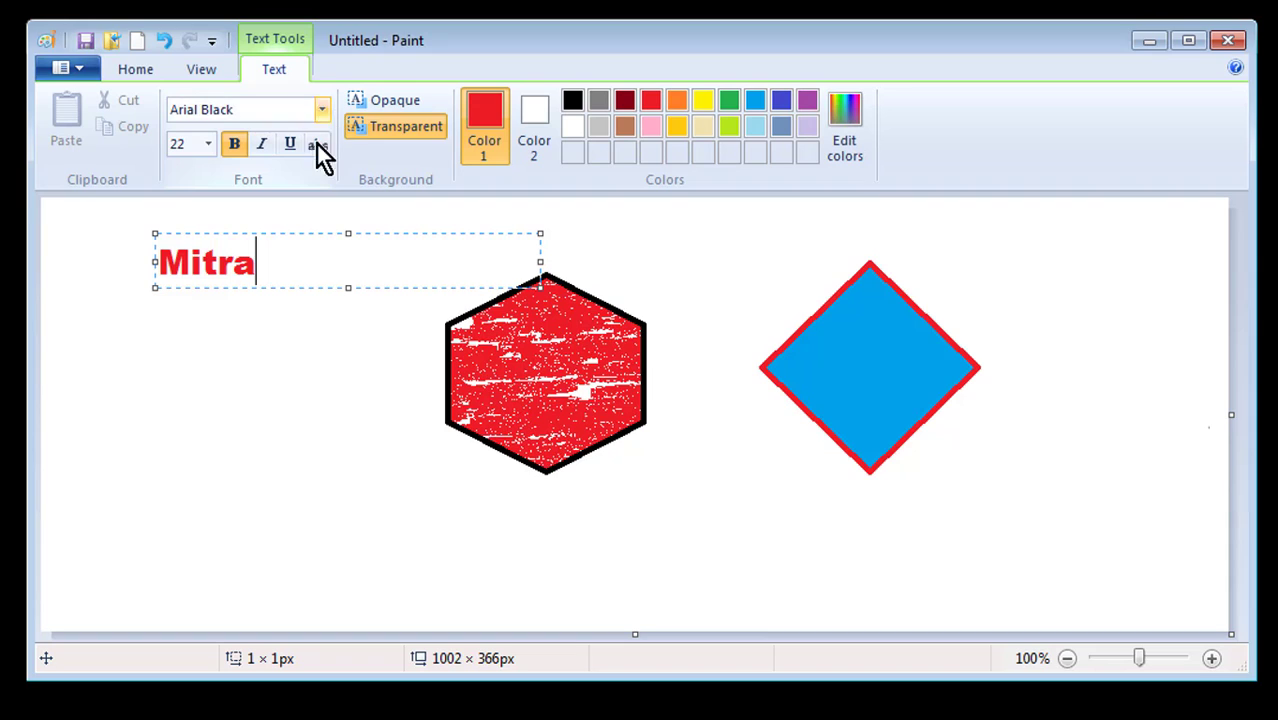
Change the Mitra text's font to Impact
left_click(320, 110)
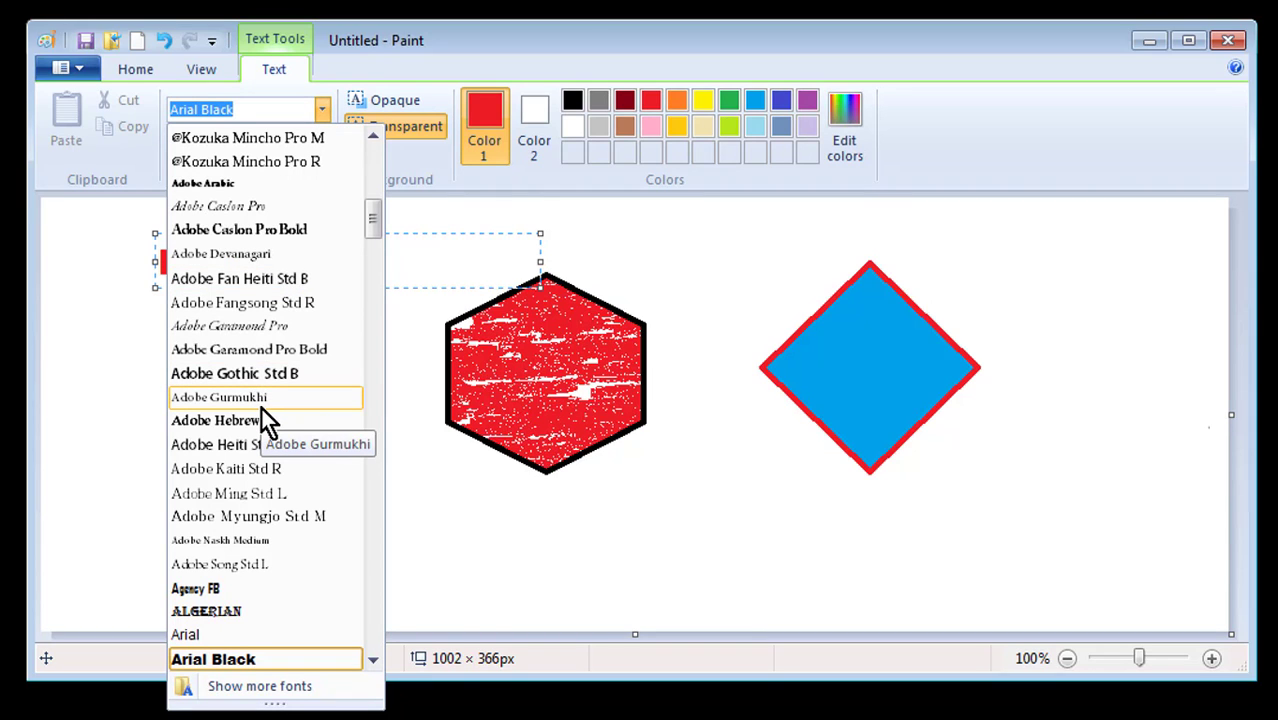
type("i")
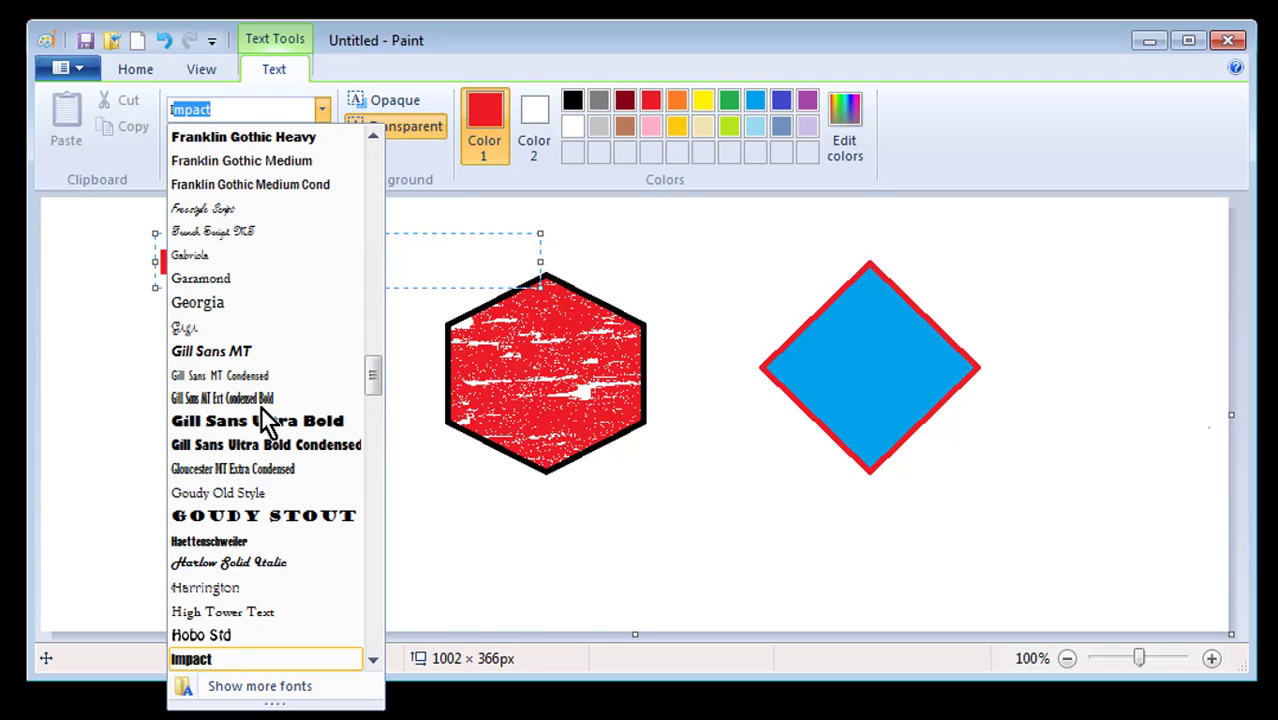
left_click(310, 658)
left_click_drag(294, 249, 74, 268)
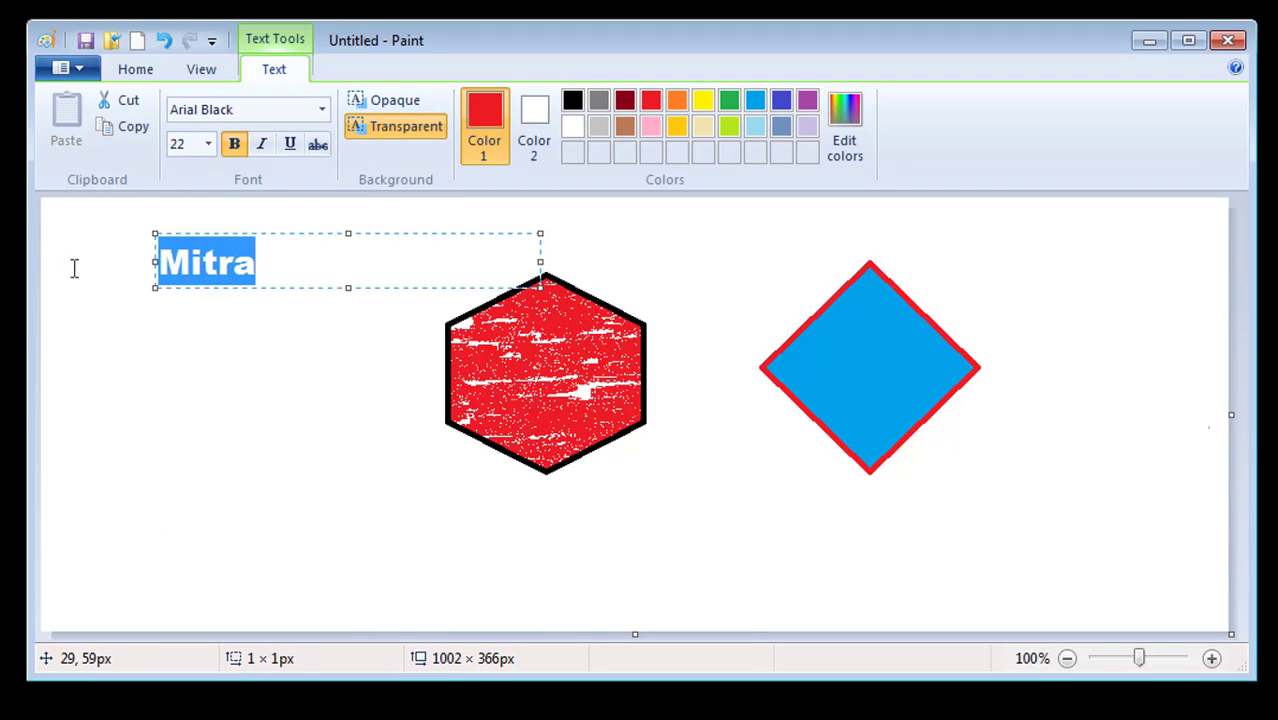
left_click(321, 110)
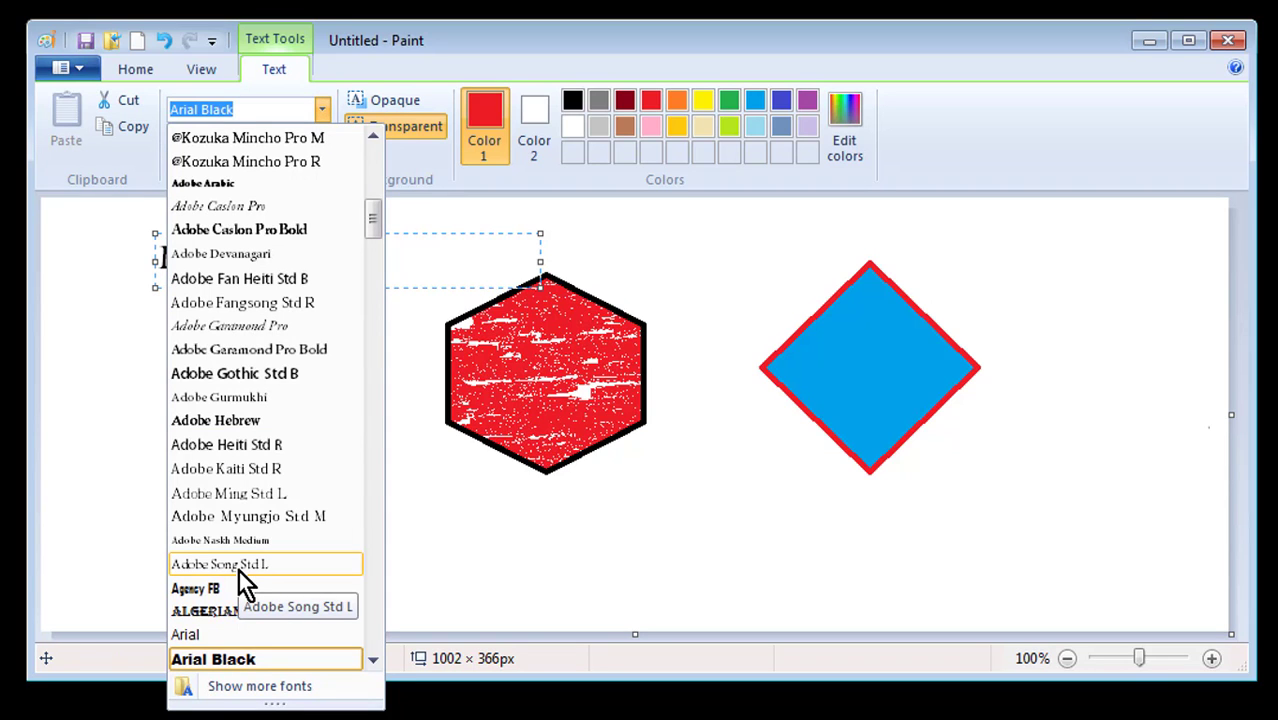
type("Impact")
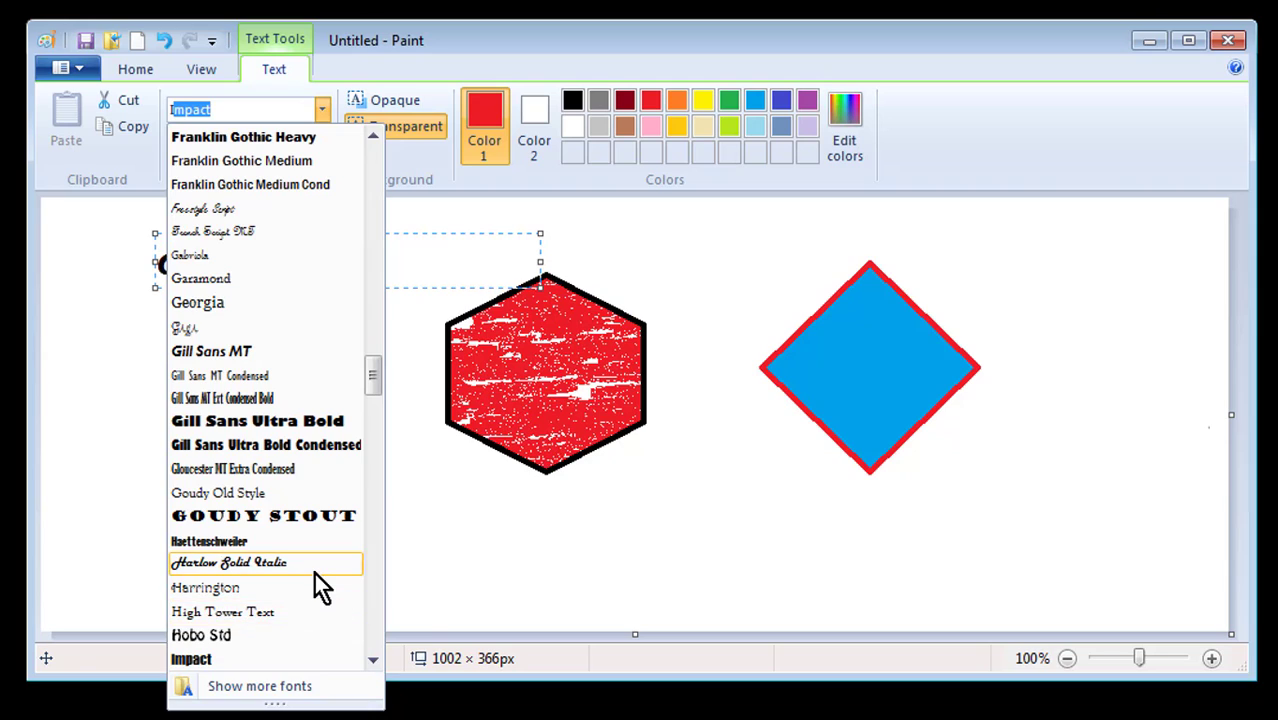
key("Return")
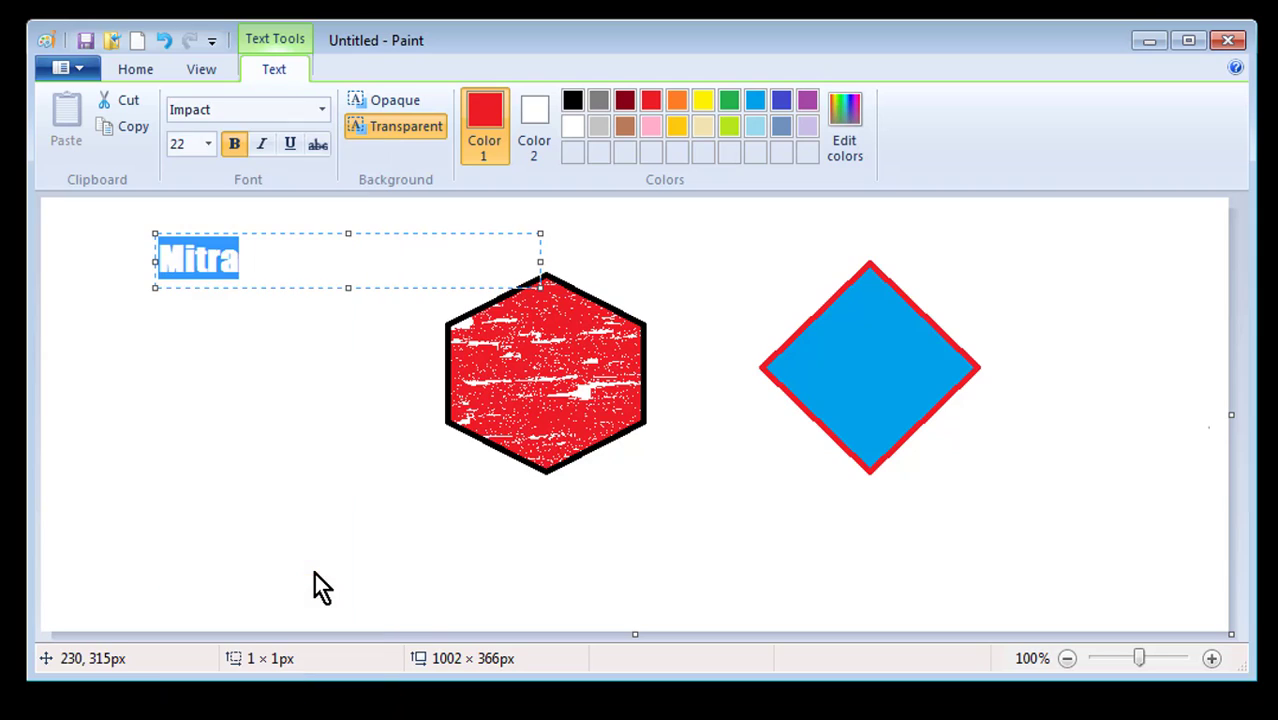
left_click(337, 260)
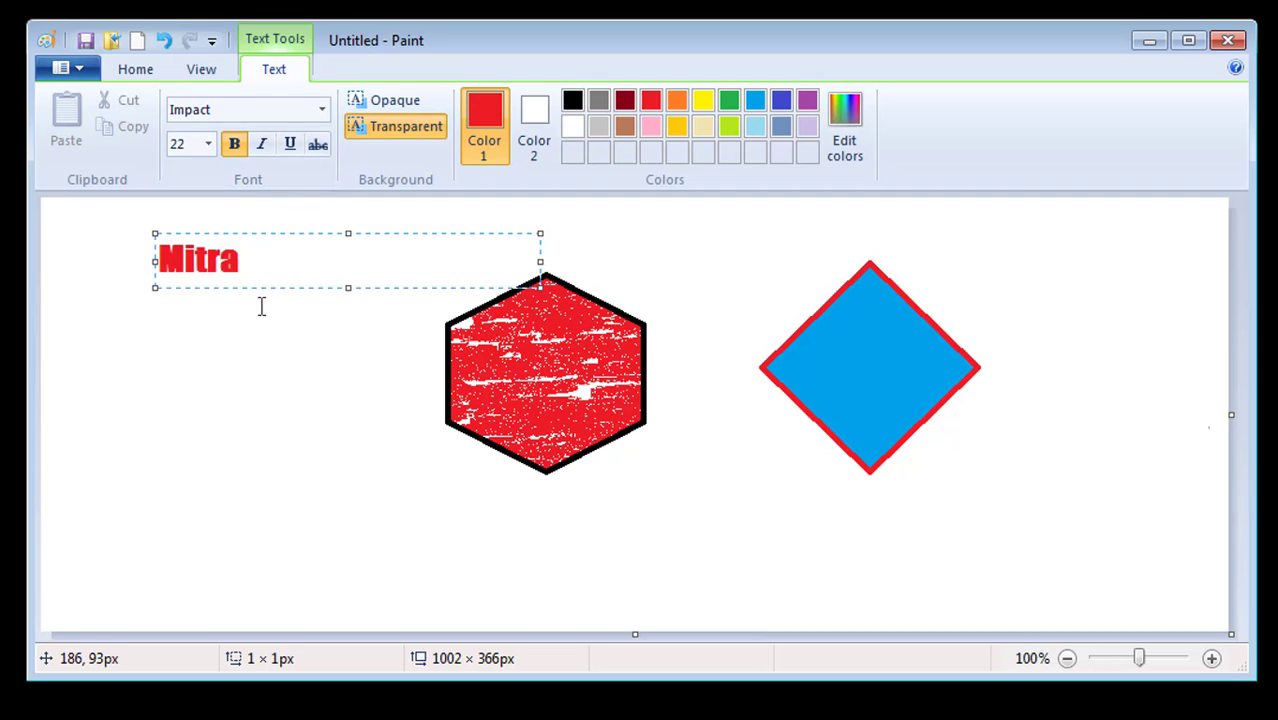
Turn off bold, set Mitra to size 36, and widen its text box to fit
left_click_drag(249, 246, 129, 248)
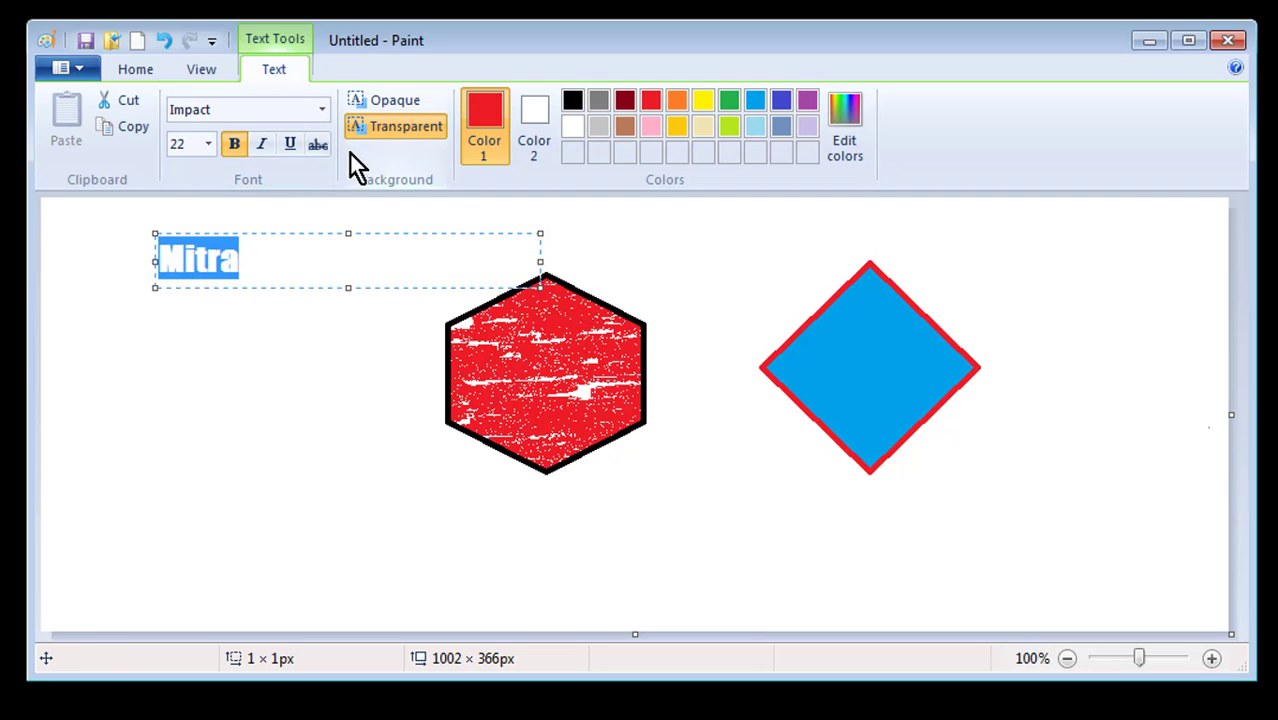
left_click(236, 144)
left_click(208, 145)
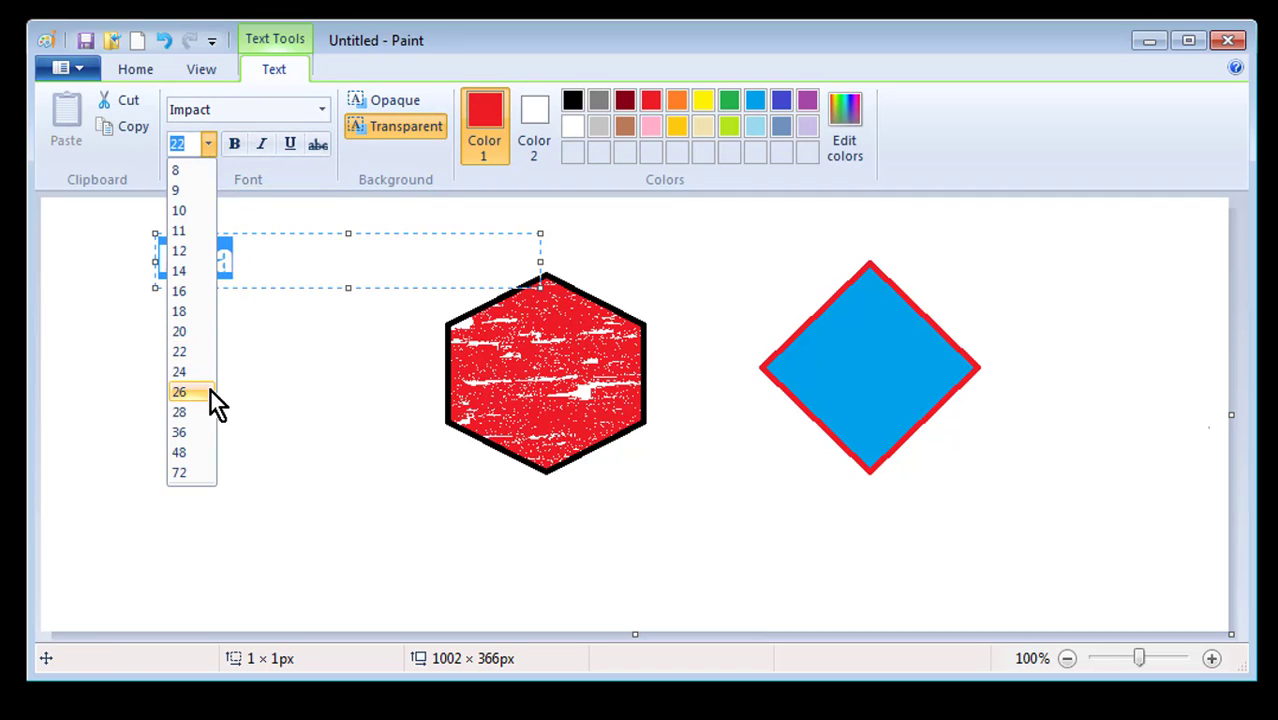
left_click(180, 432)
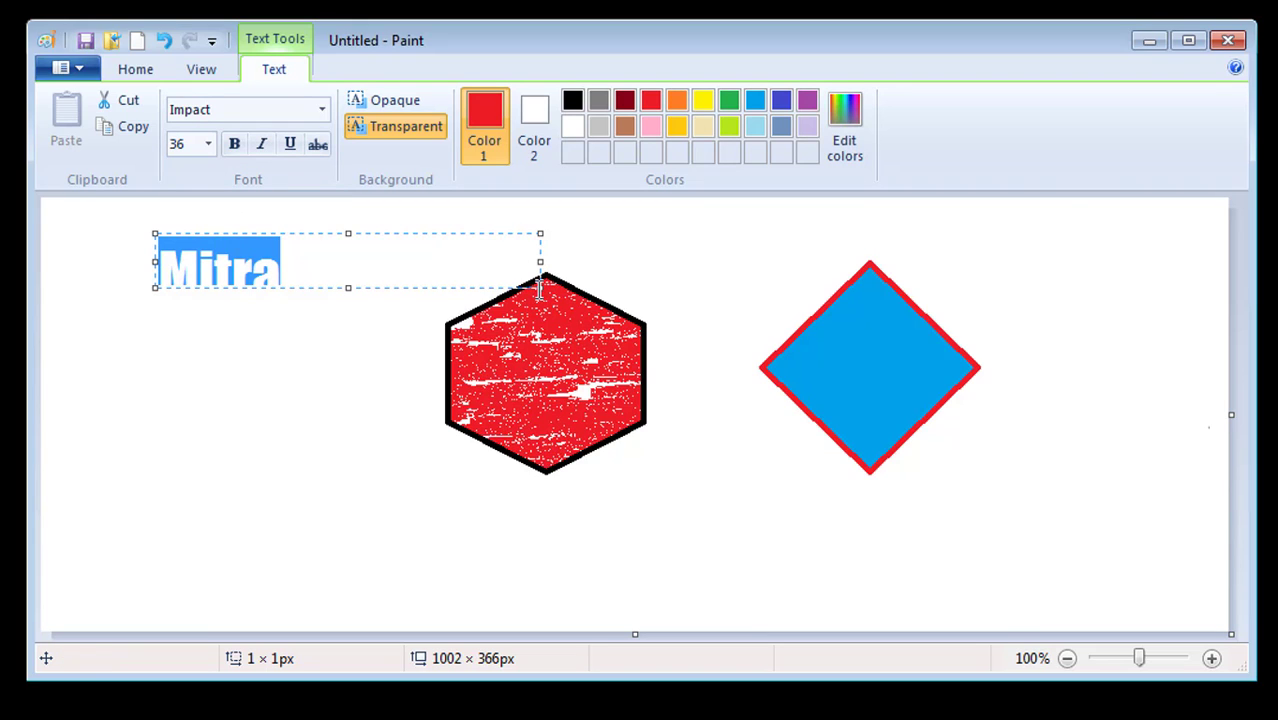
left_click_drag(538, 288, 392, 333)
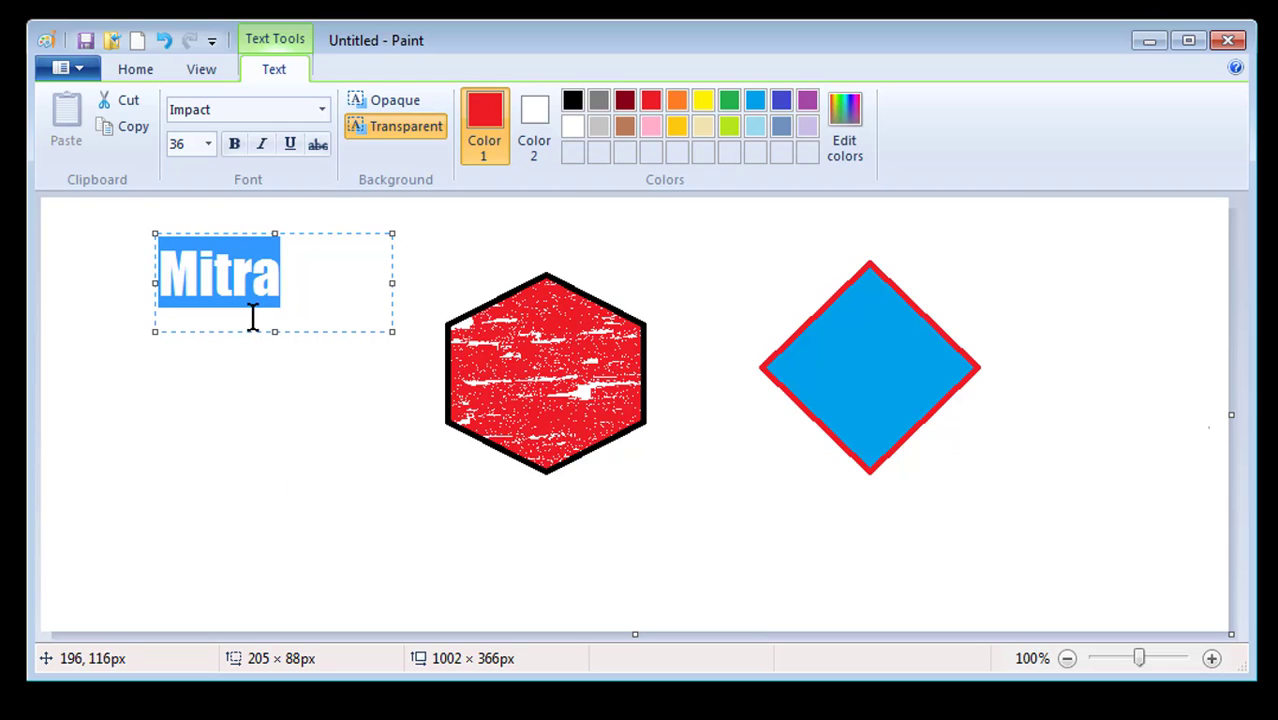
left_click(304, 274)
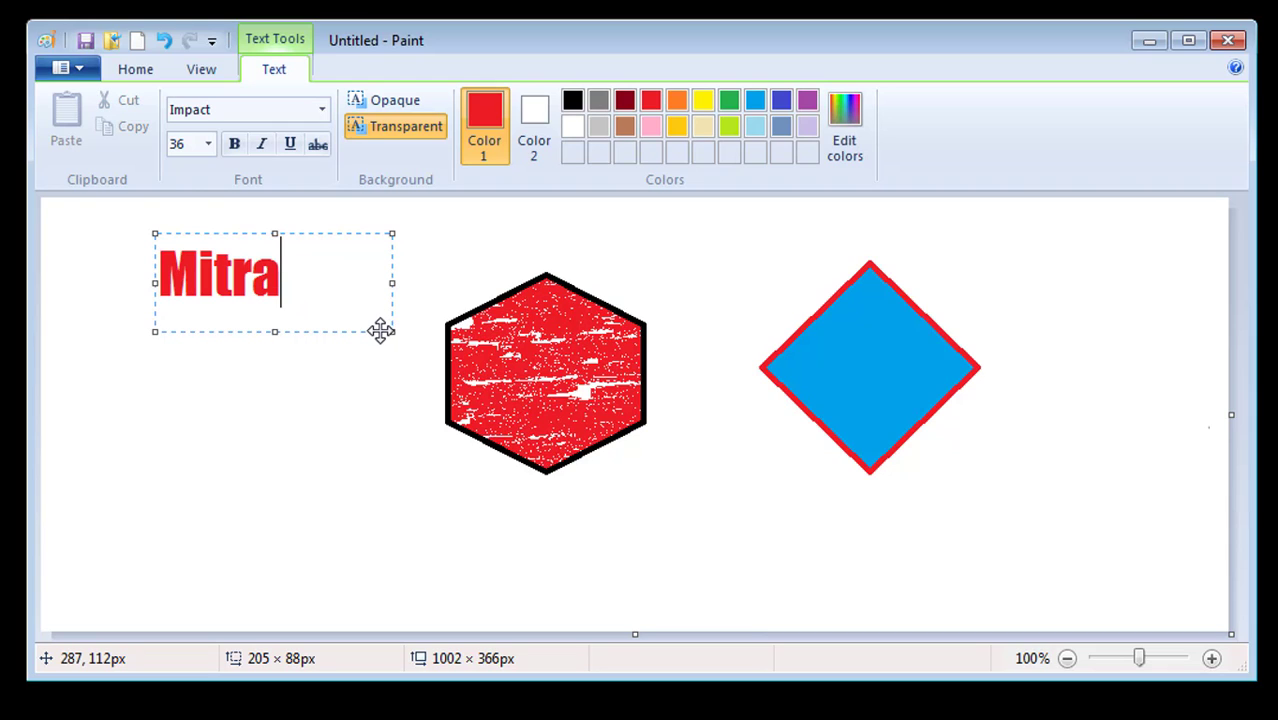
Preview Mitra opaque over the hexagon and diamond, then make it transparent at the top-left
left_click(397, 102)
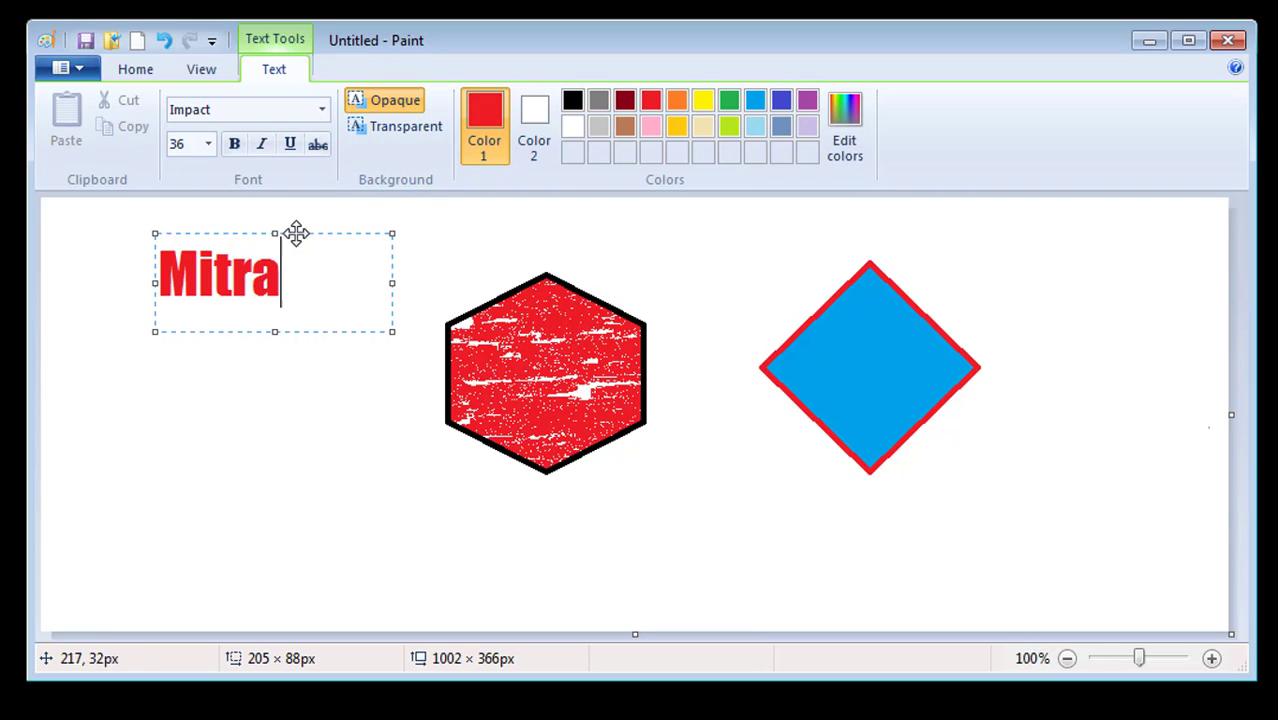
left_click_drag(296, 233, 564, 285)
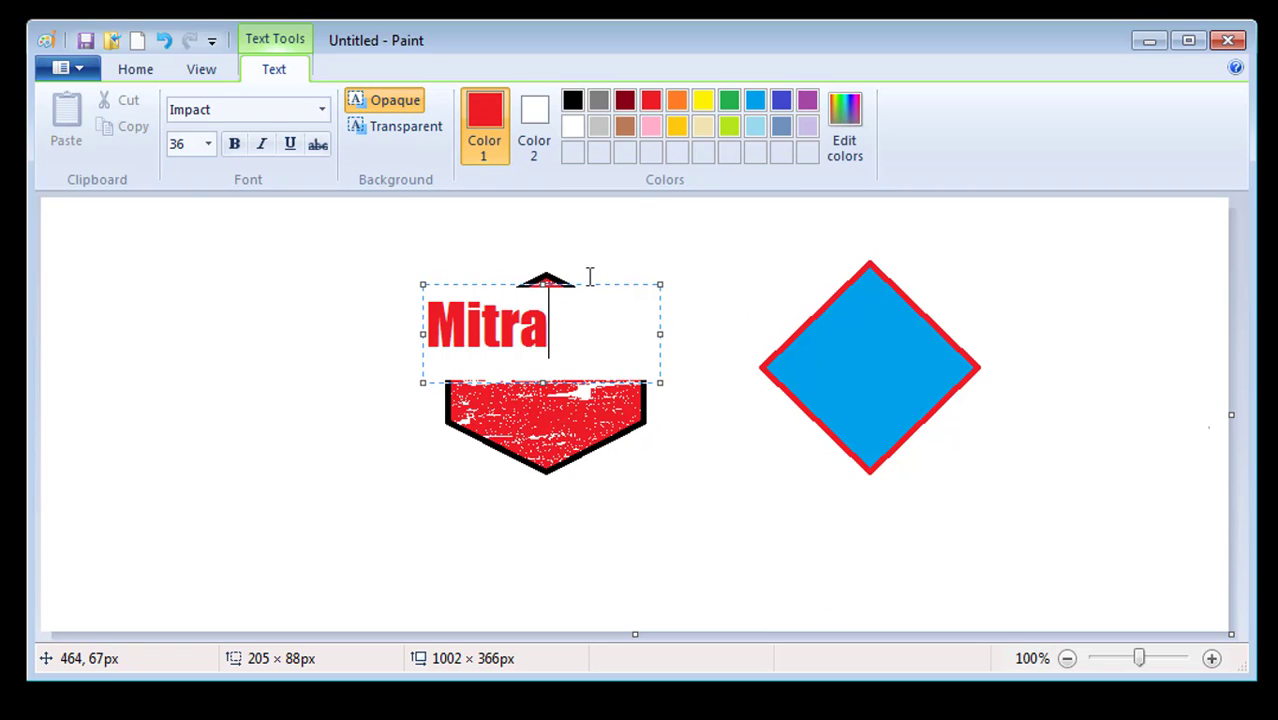
left_click_drag(590, 283, 879, 311)
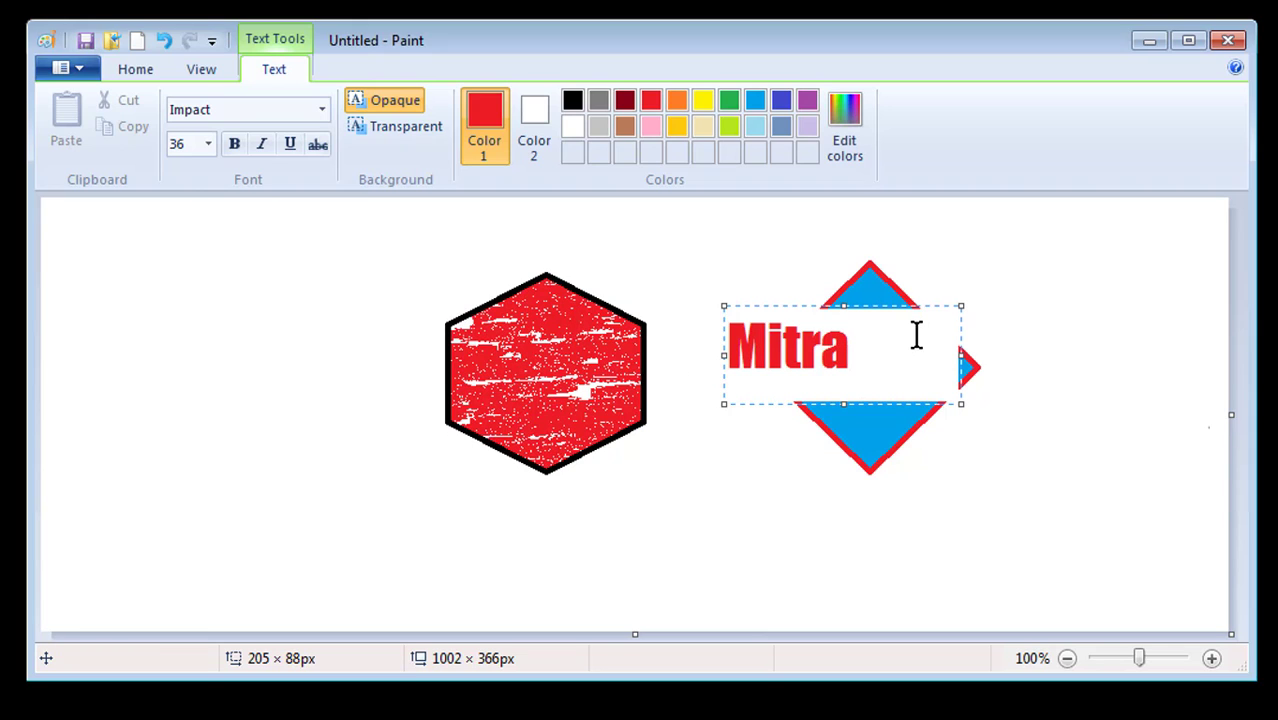
left_click(417, 127)
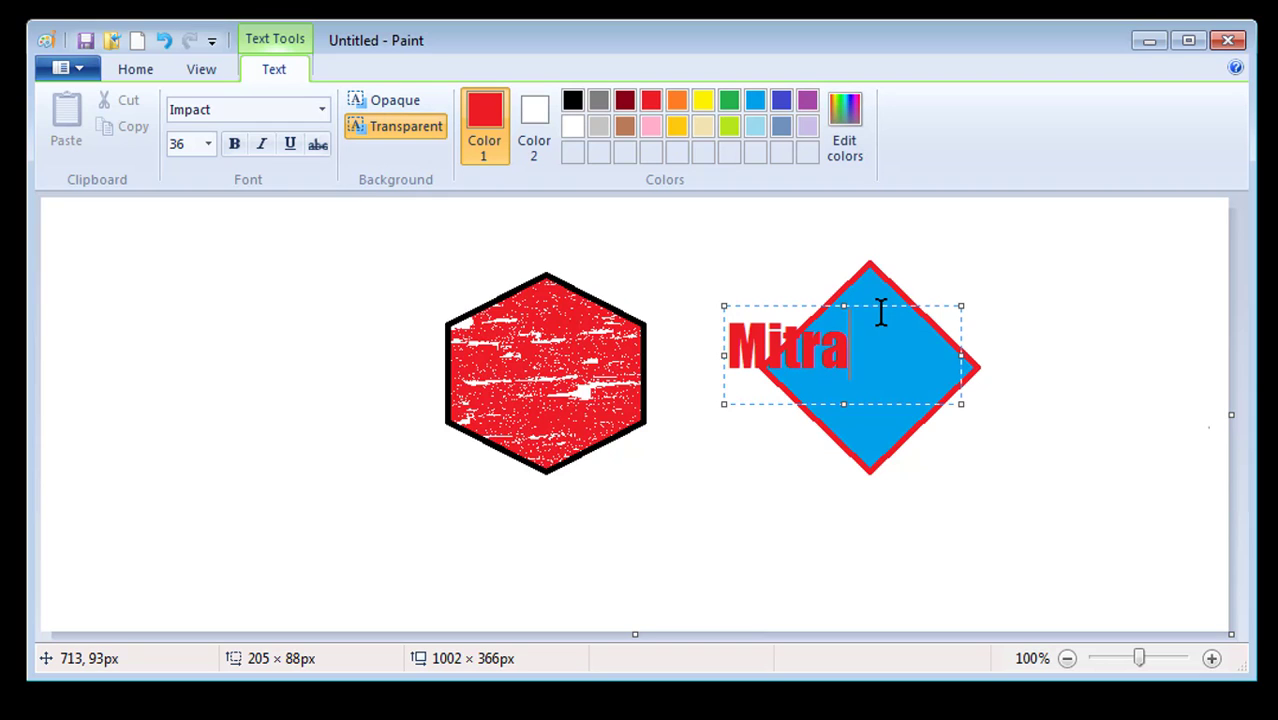
left_click_drag(882, 306, 117, 278)
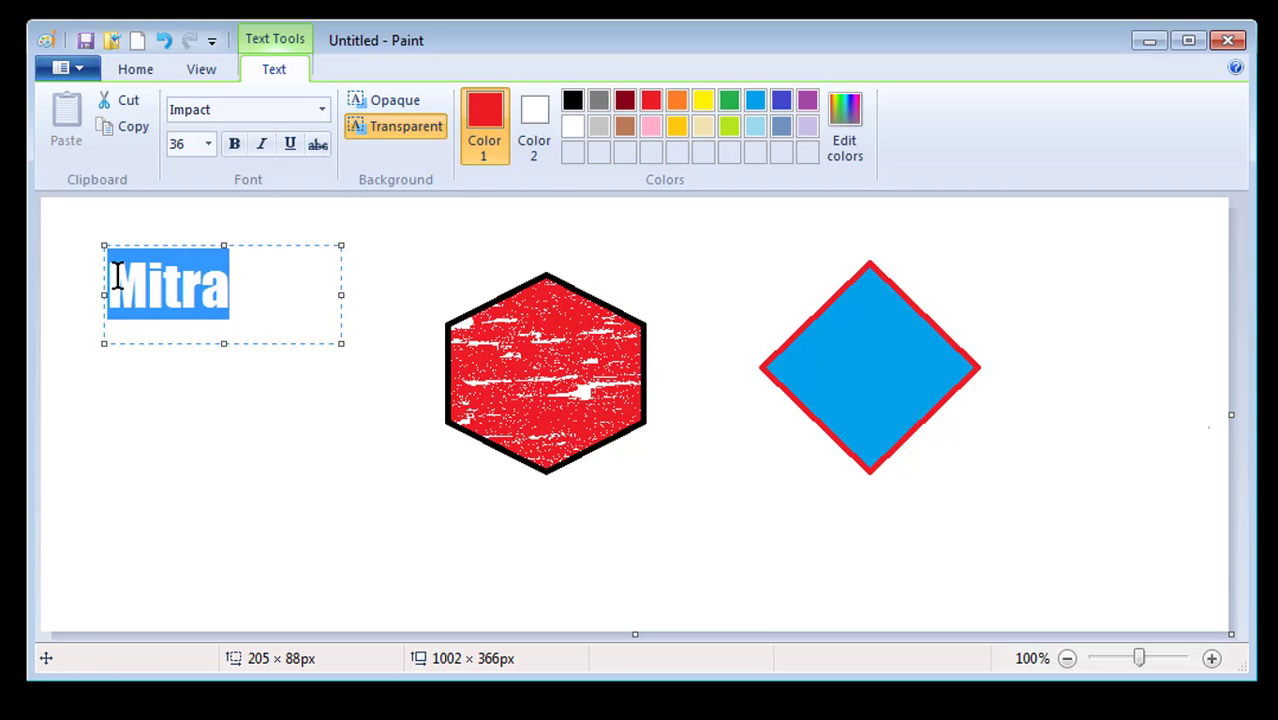
Underline the red Mitra text and commit it at the canvas's top-left
left_click(289, 143)
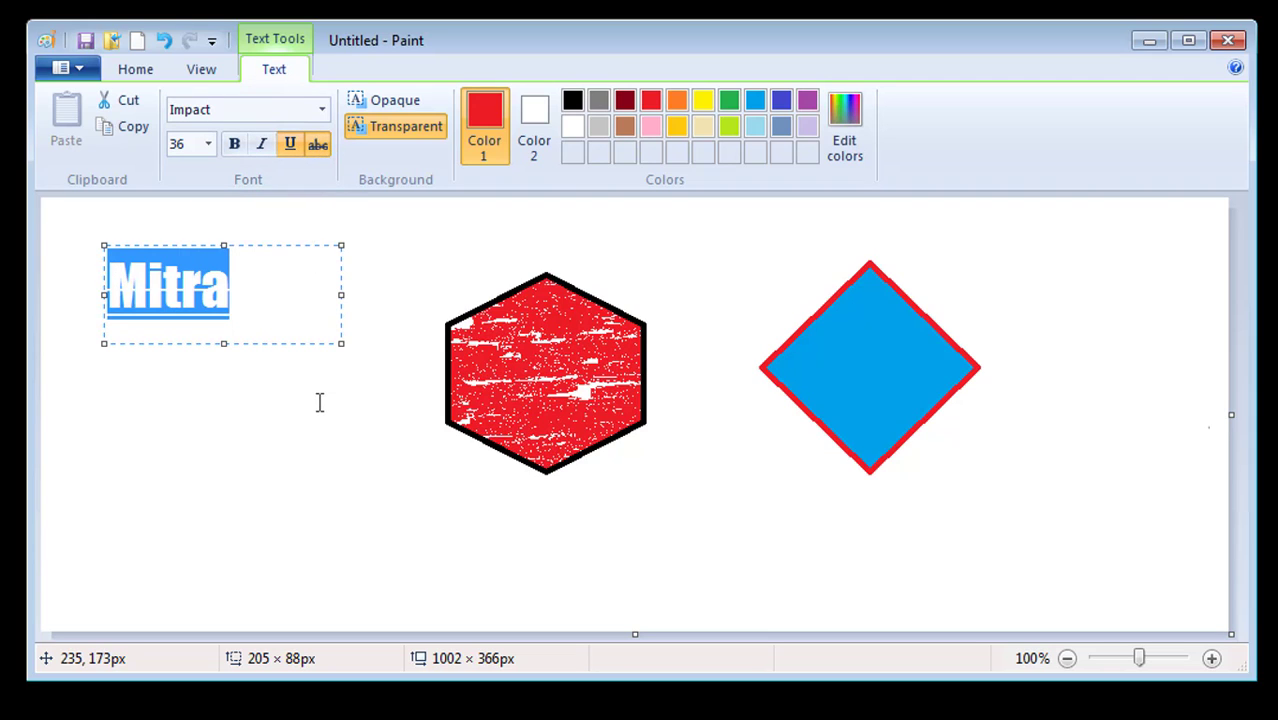
left_click(273, 298)
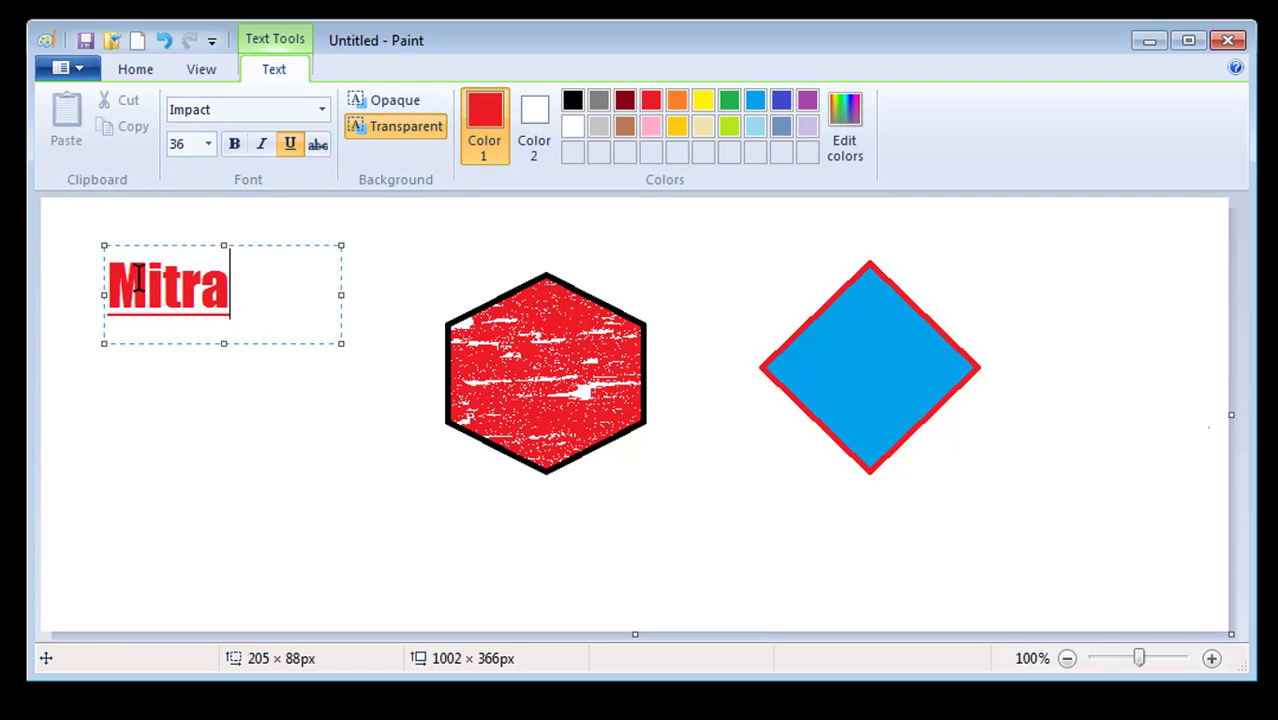
left_click(248, 448)
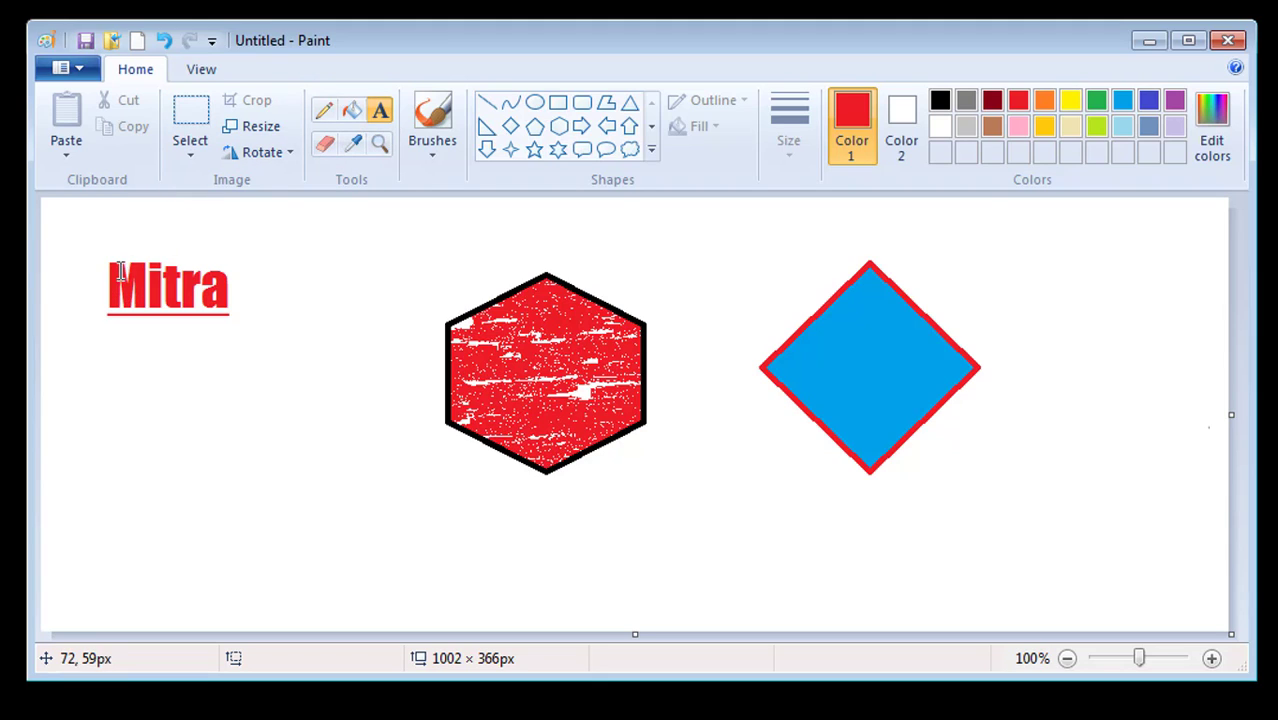
left_click_drag(111, 281, 303, 376)
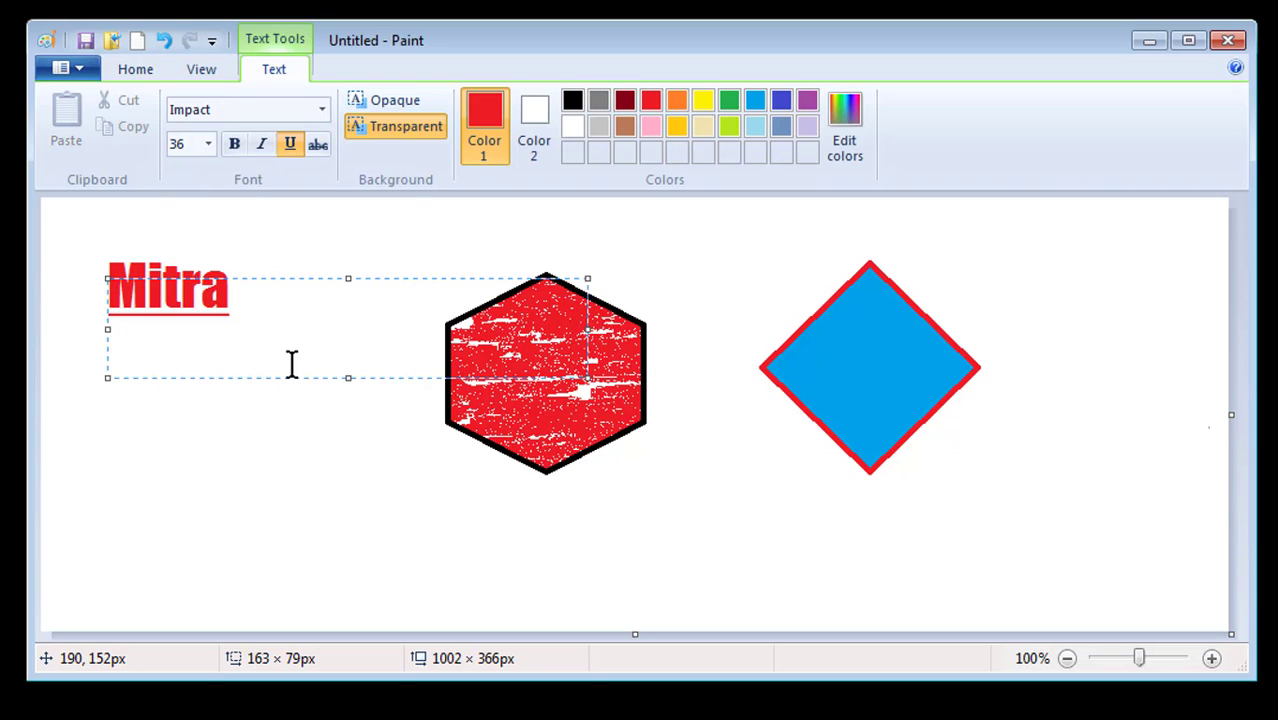
key("Escape")
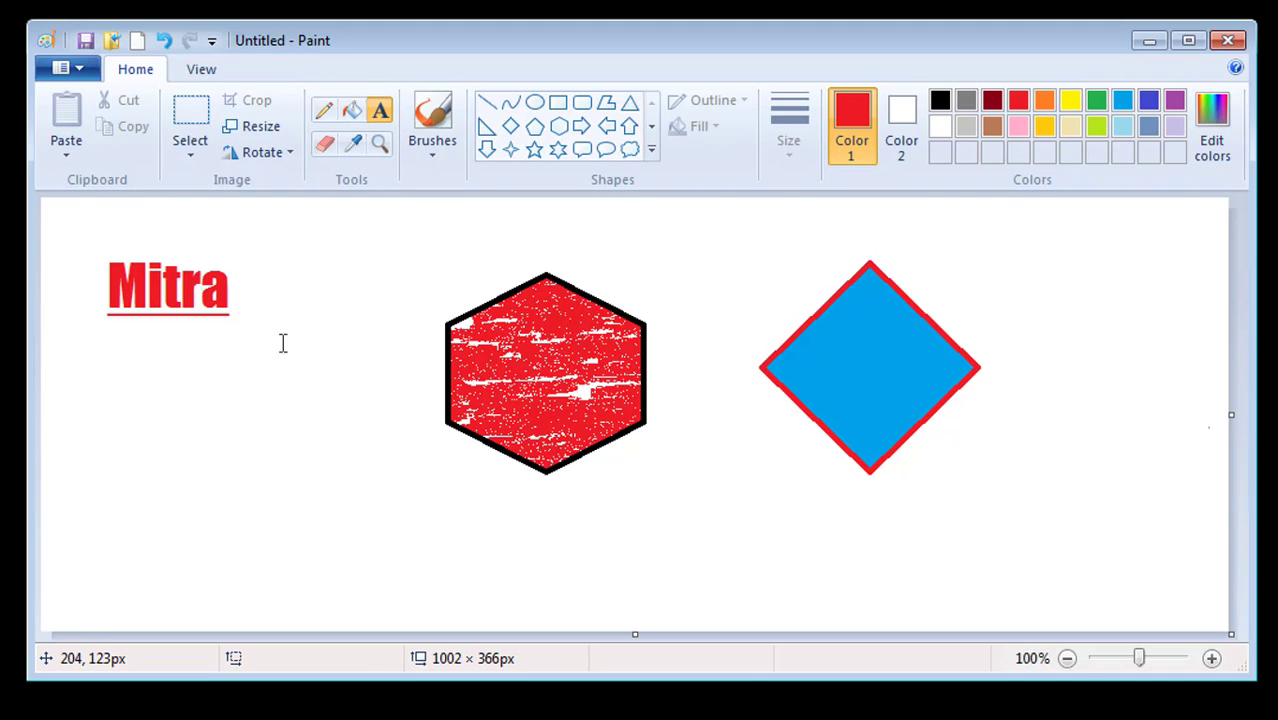
Rectangle-select the Mitra text, hexagon and diamond together
left_click(183, 144)
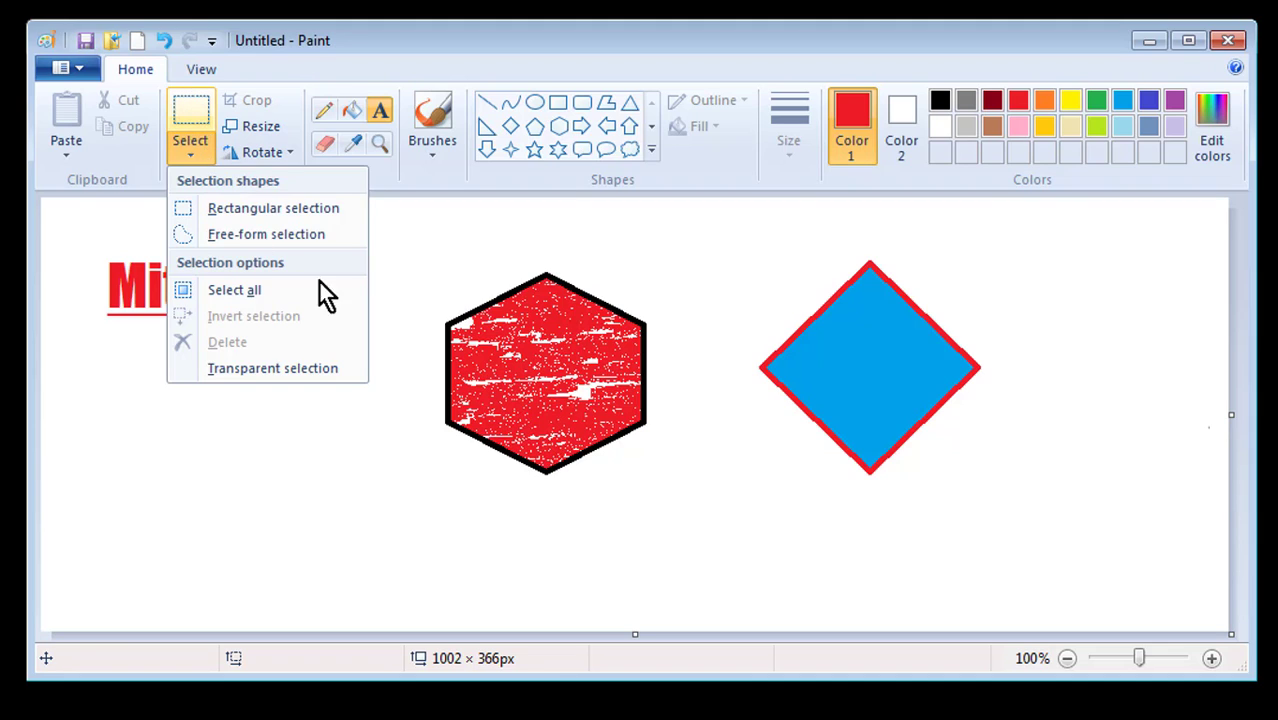
left_click(474, 250)
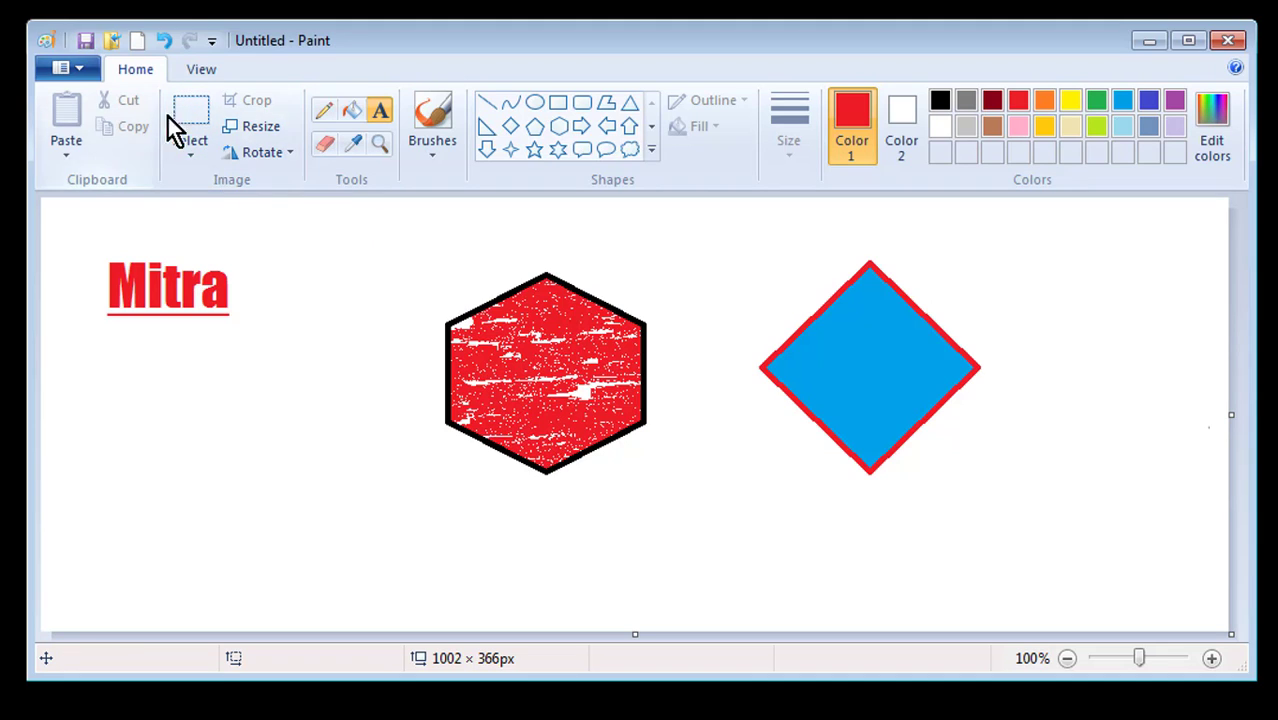
left_click(185, 142)
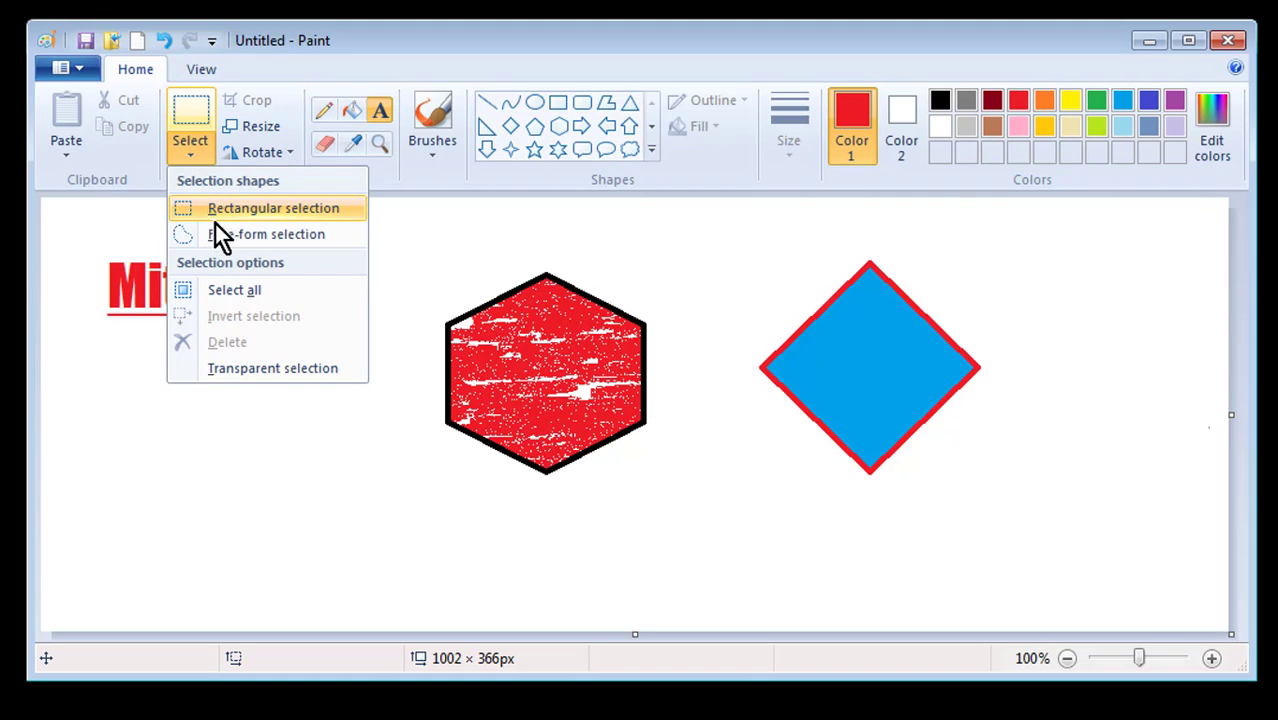
left_click(414, 263)
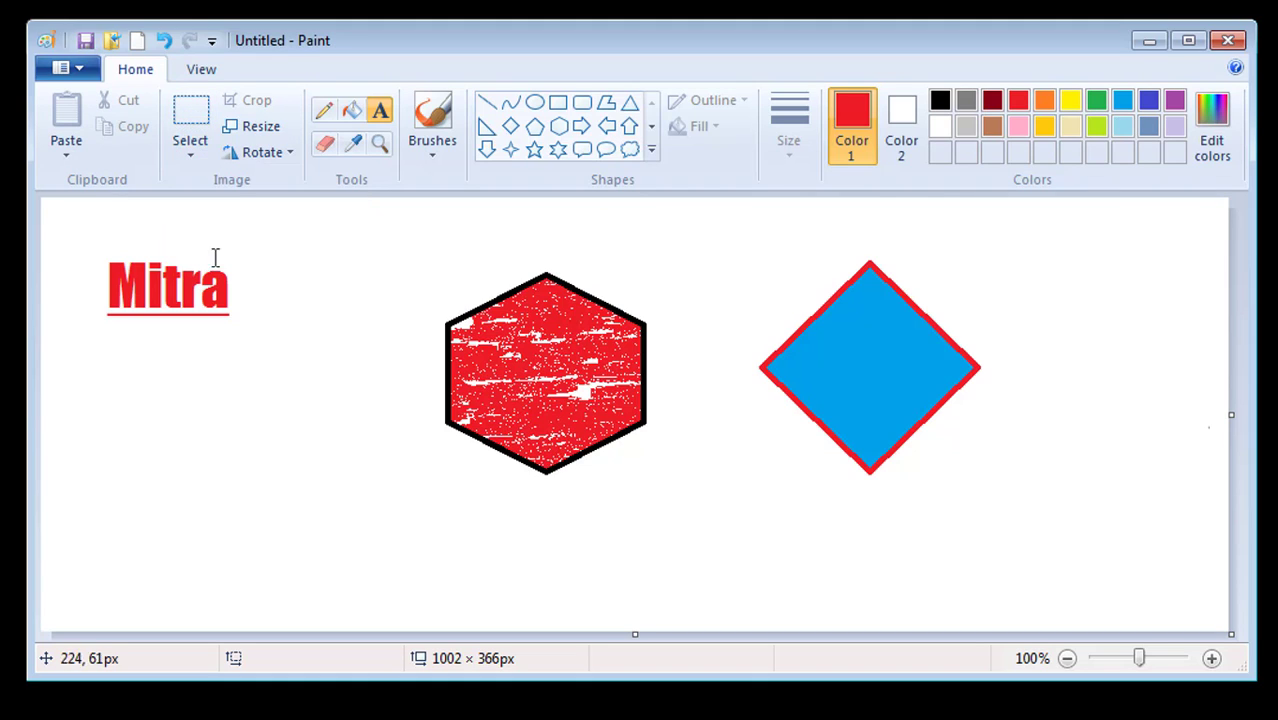
left_click(194, 146)
left_click_drag(81, 224, 1044, 569)
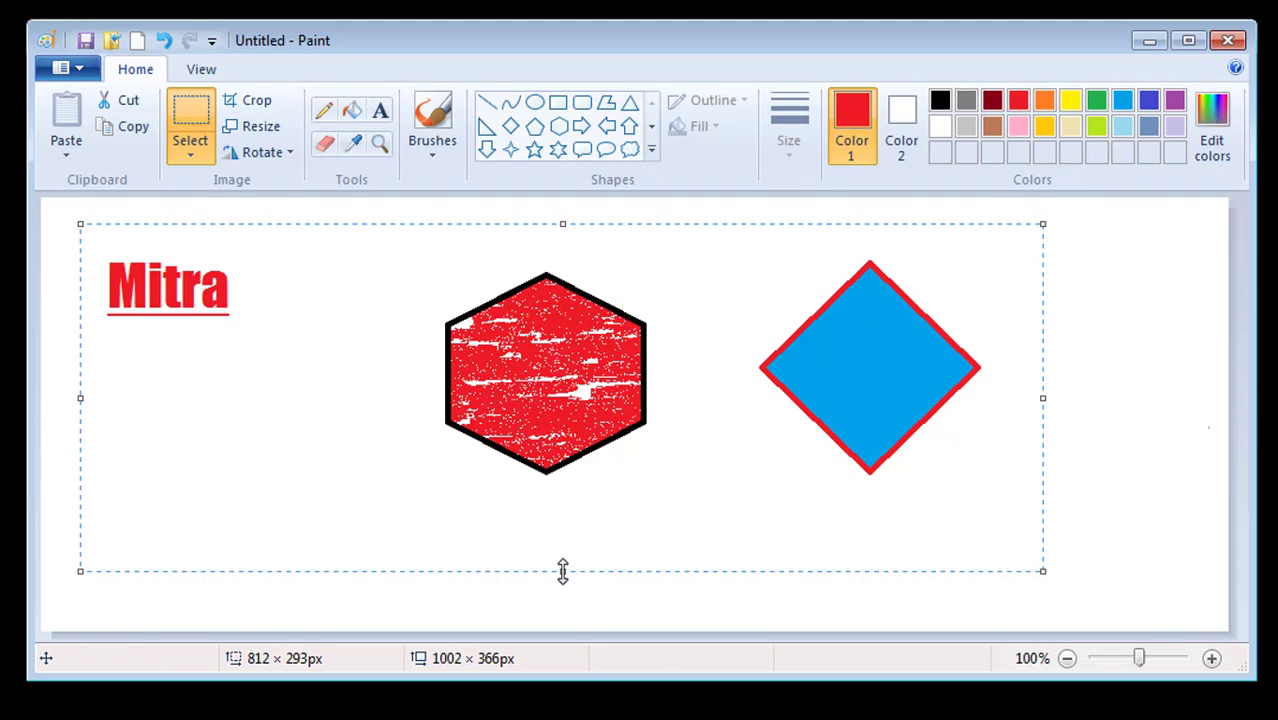
Pull the selection's bottom and right handles inward to shrink the drawings, then deselect
left_click_drag(563, 571, 566, 521)
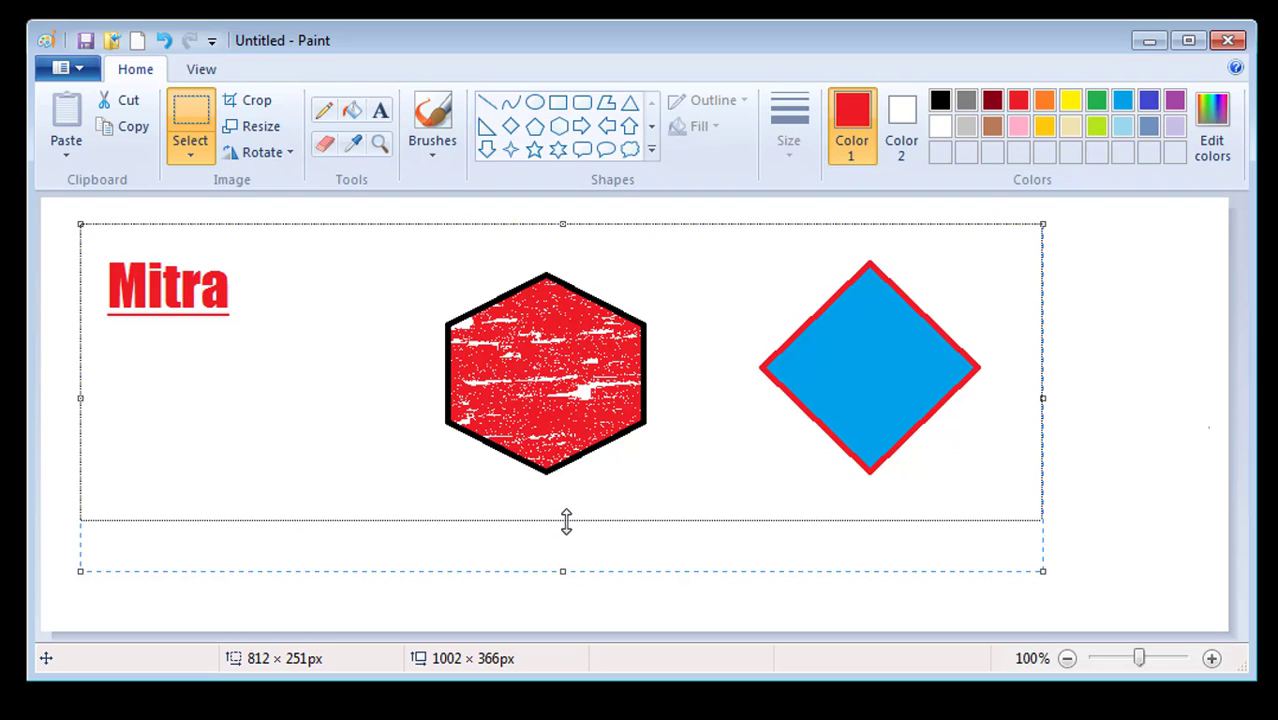
left_click_drag(566, 521, 568, 514)
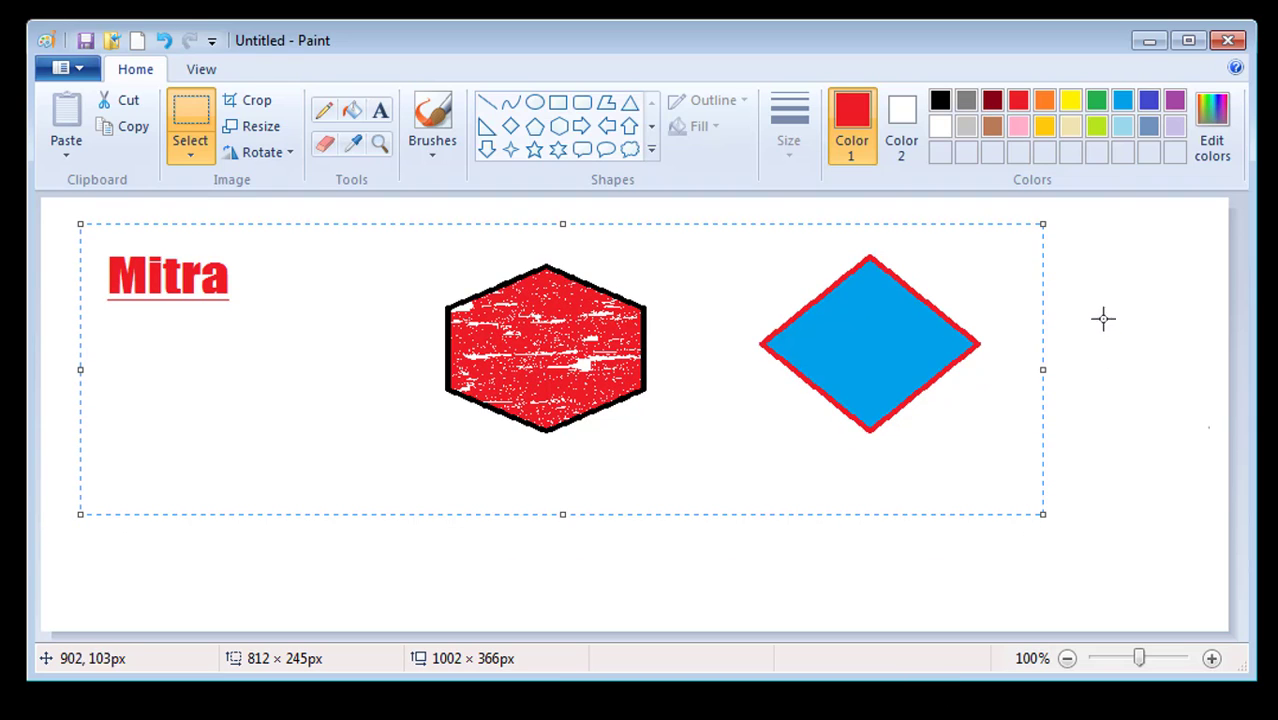
left_click_drag(1043, 370, 879, 368)
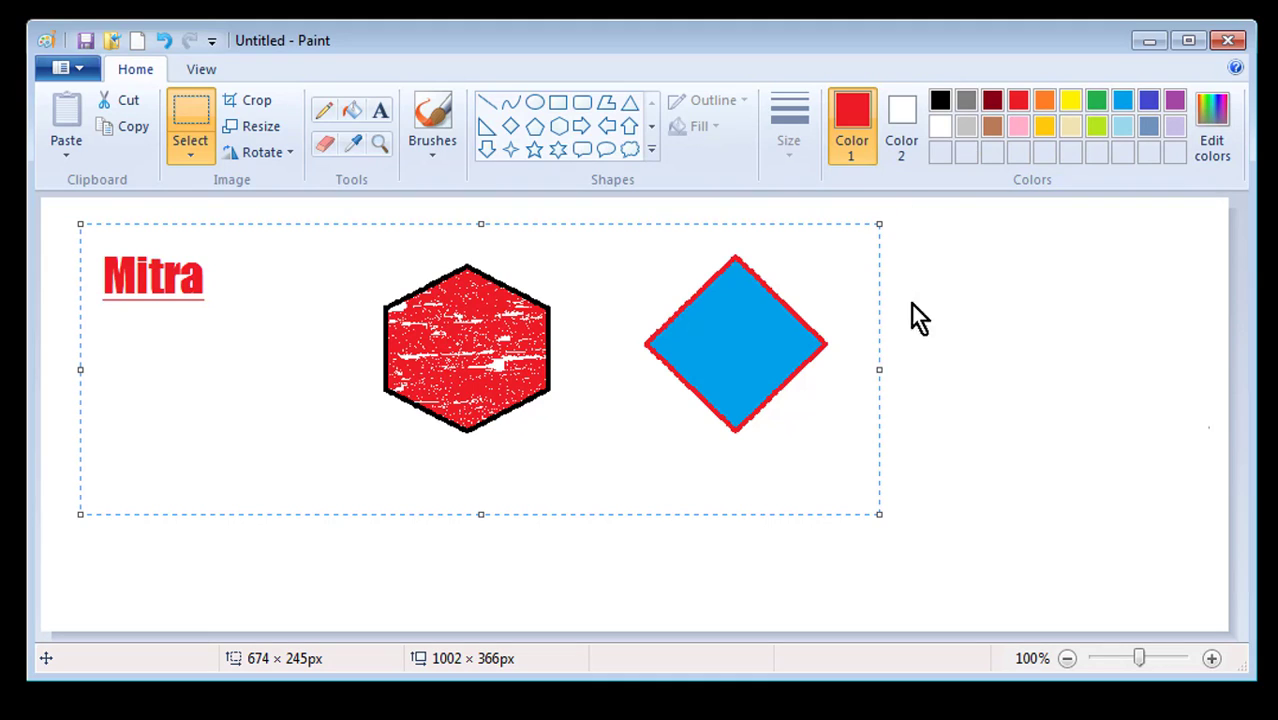
left_click_drag(884, 369, 951, 369)
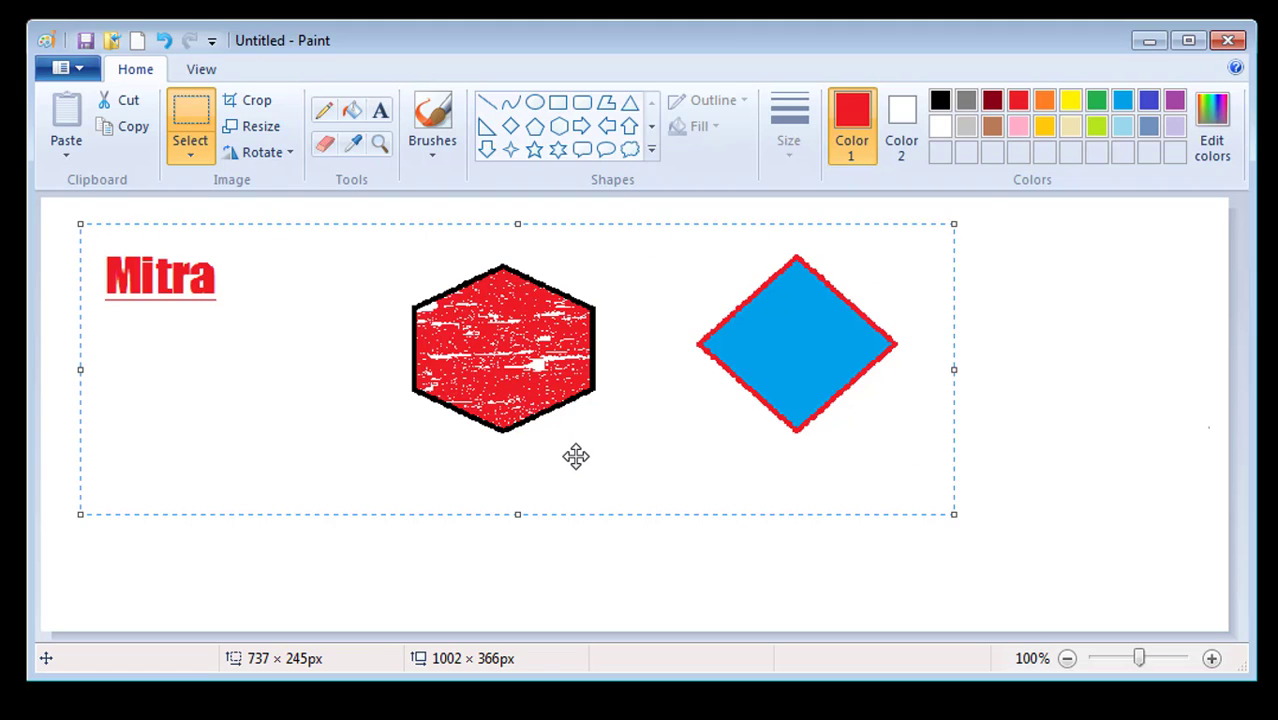
left_click(1046, 397)
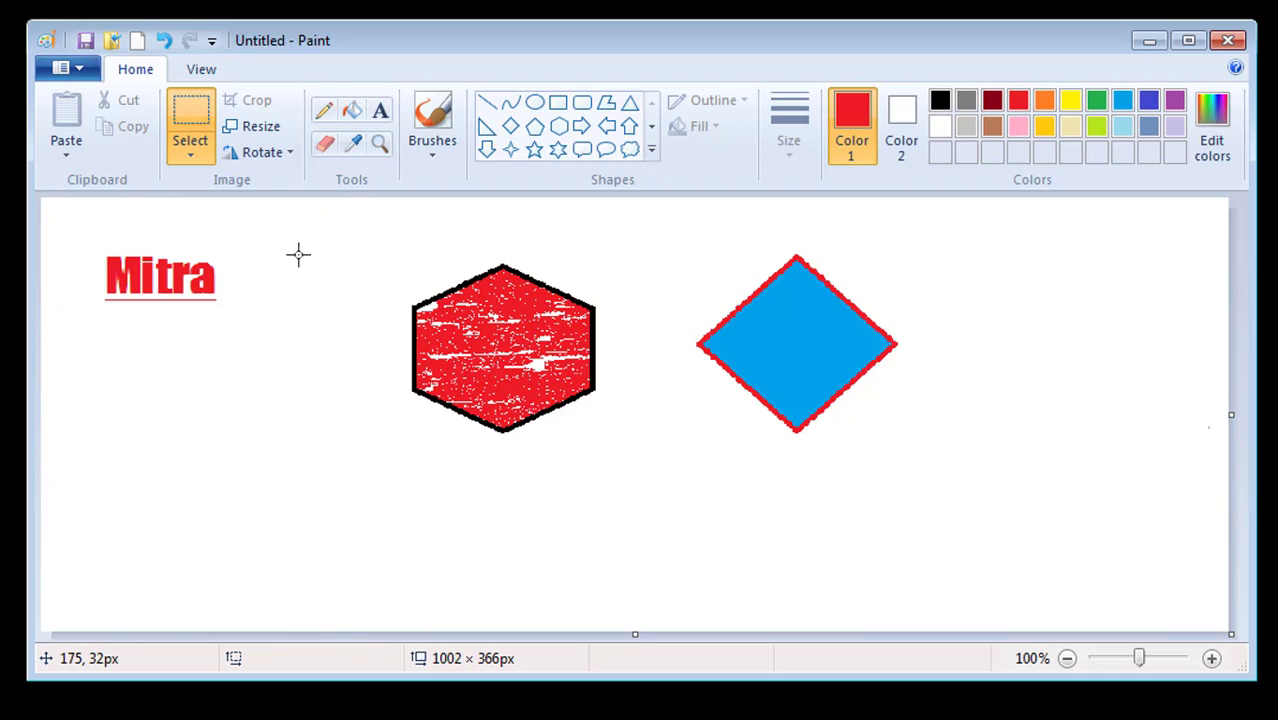
key("ctrl+a")
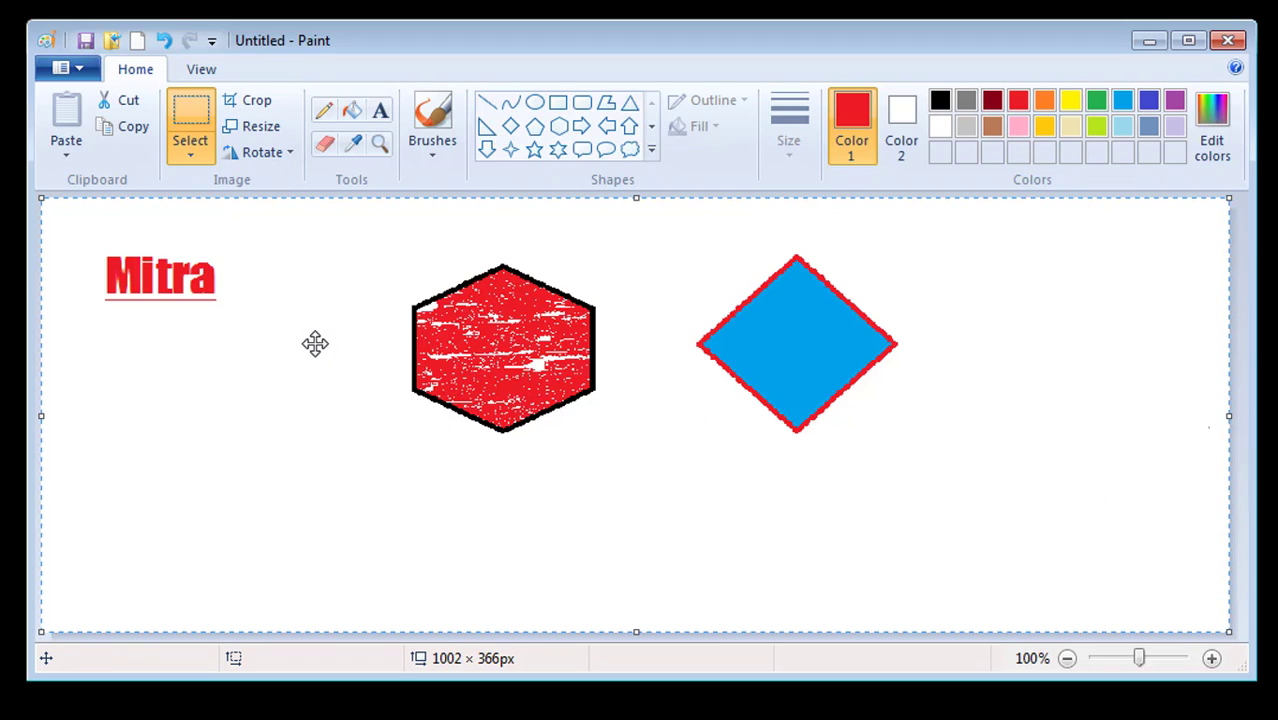
left_click(190, 99)
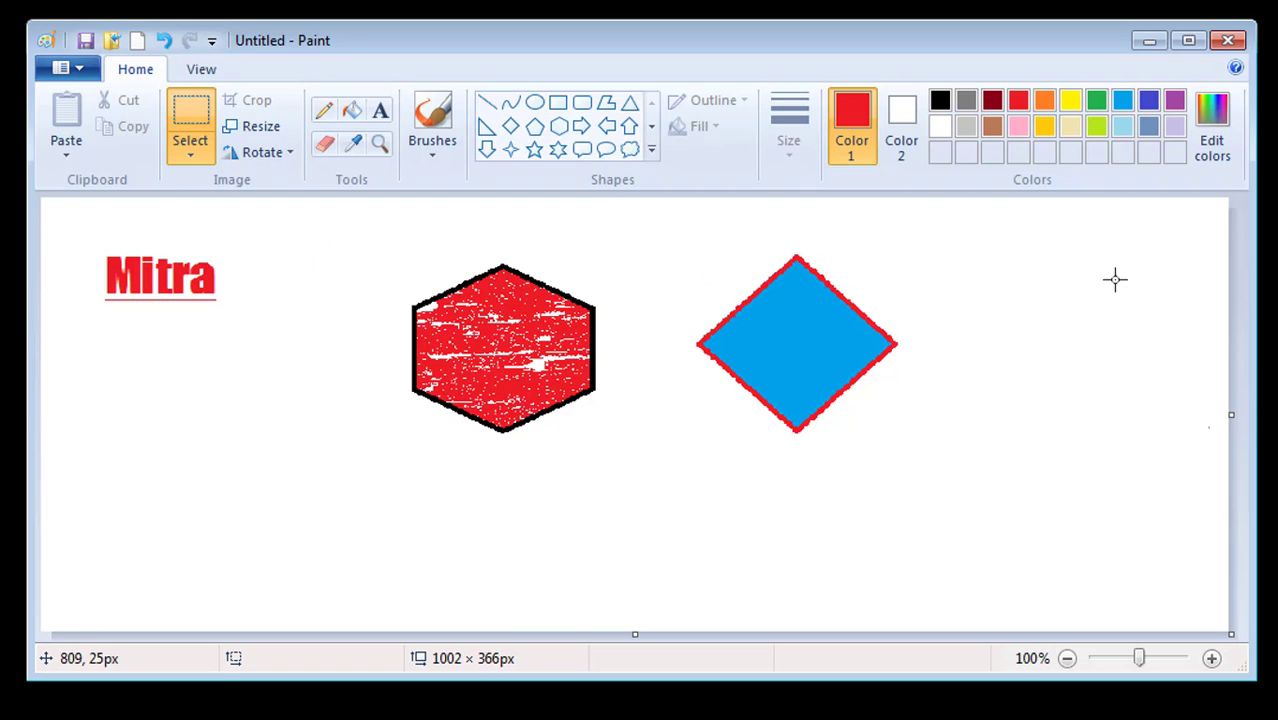
Resize the picture to 75% horizontal, 100% vertical with aspect ratio unlocked
left_click(258, 130)
left_click_drag(243, 181, 826, 169)
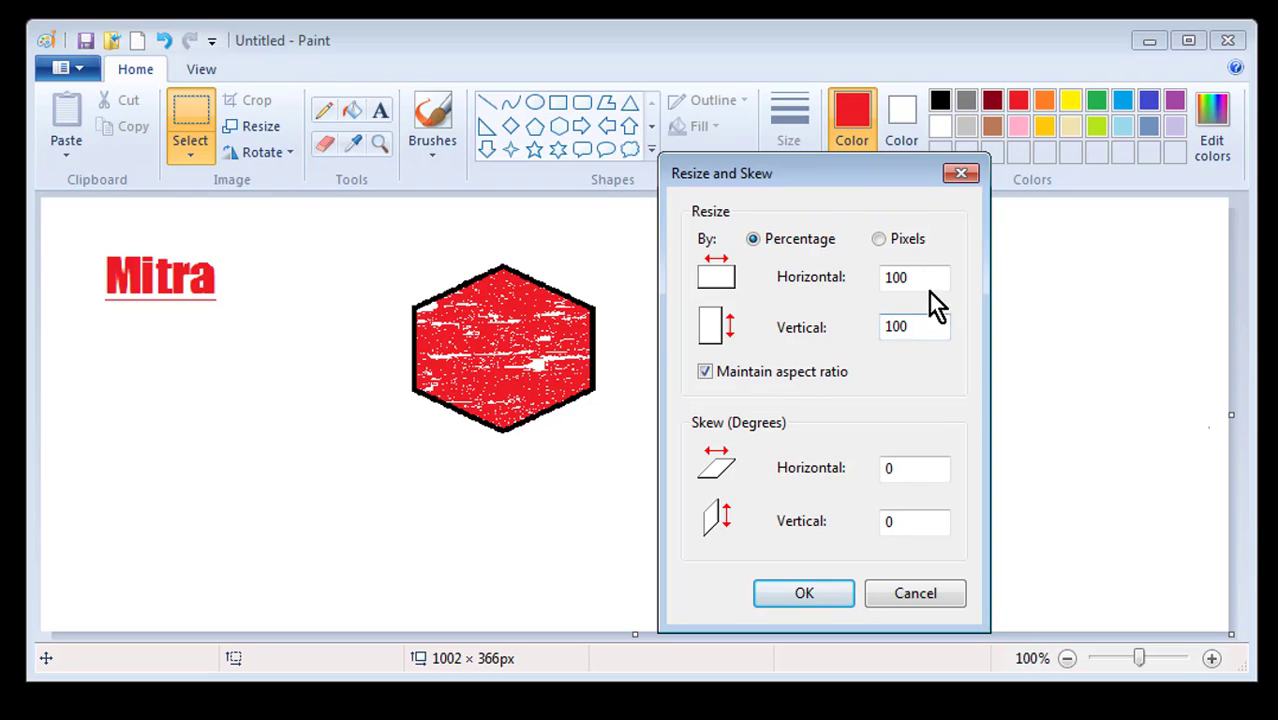
left_click_drag(929, 283, 829, 258)
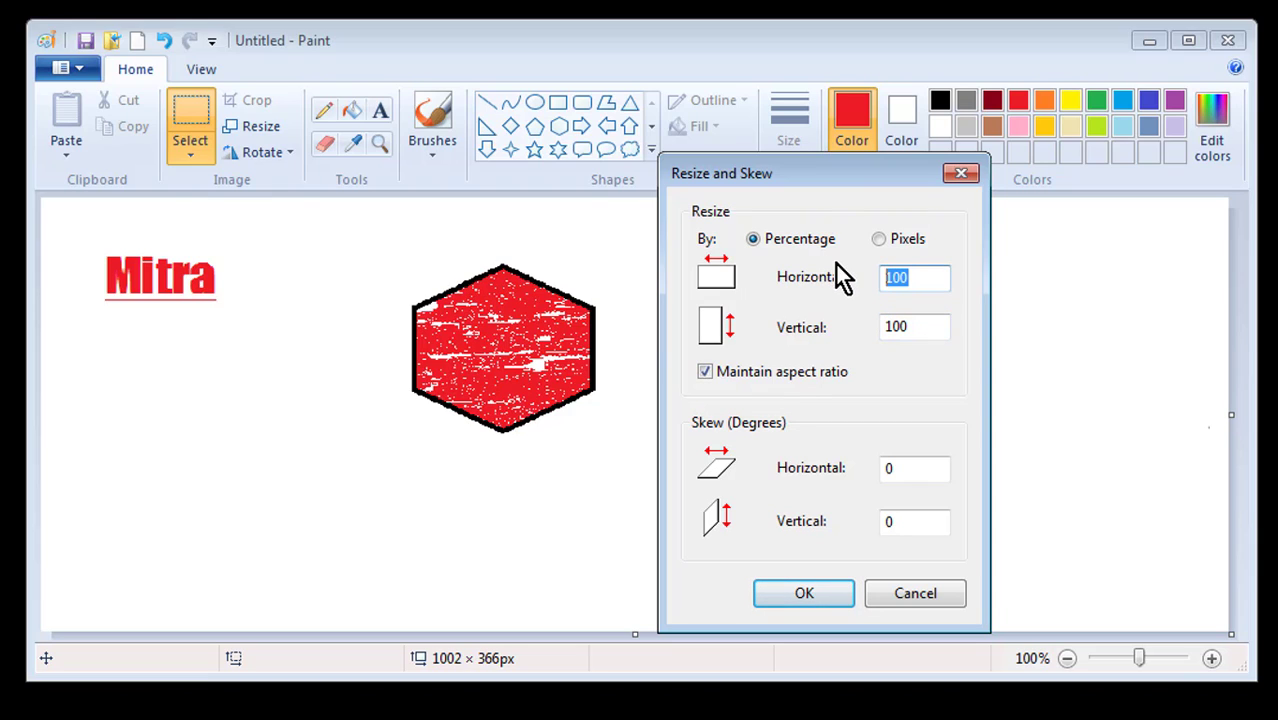
type("75")
left_click(705, 371)
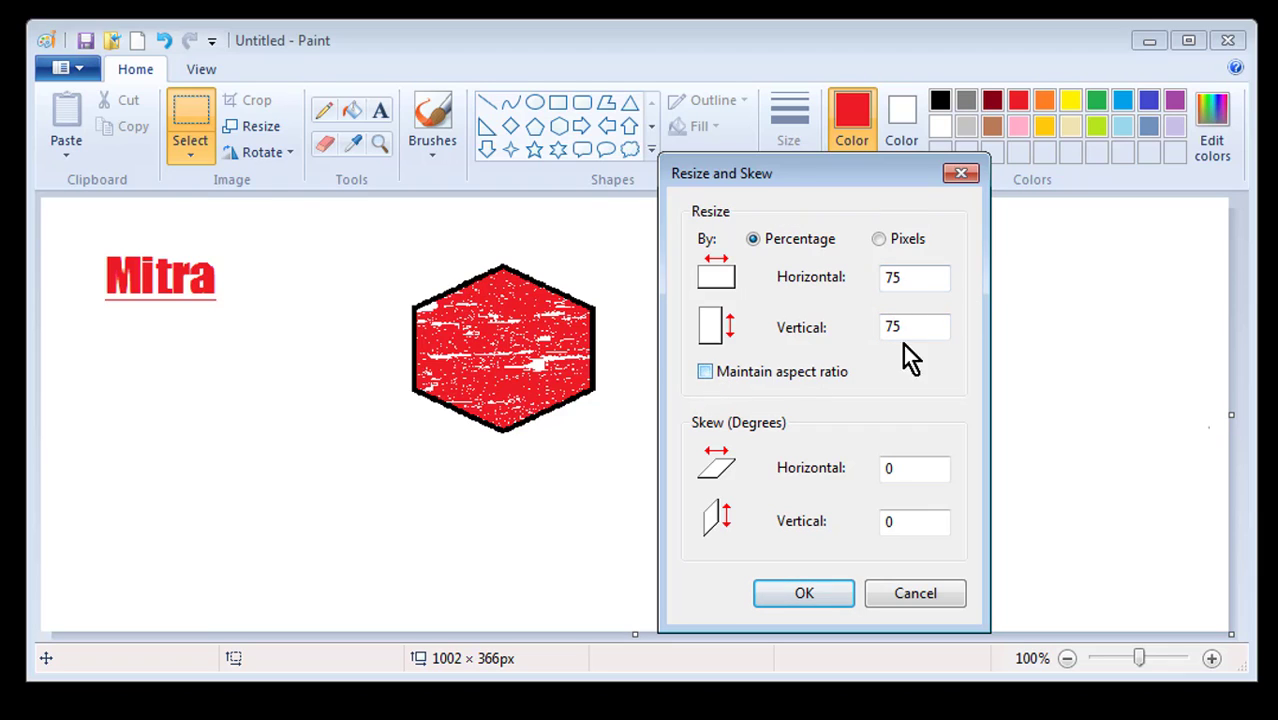
double_click(908, 326)
type("100")
left_click(805, 594)
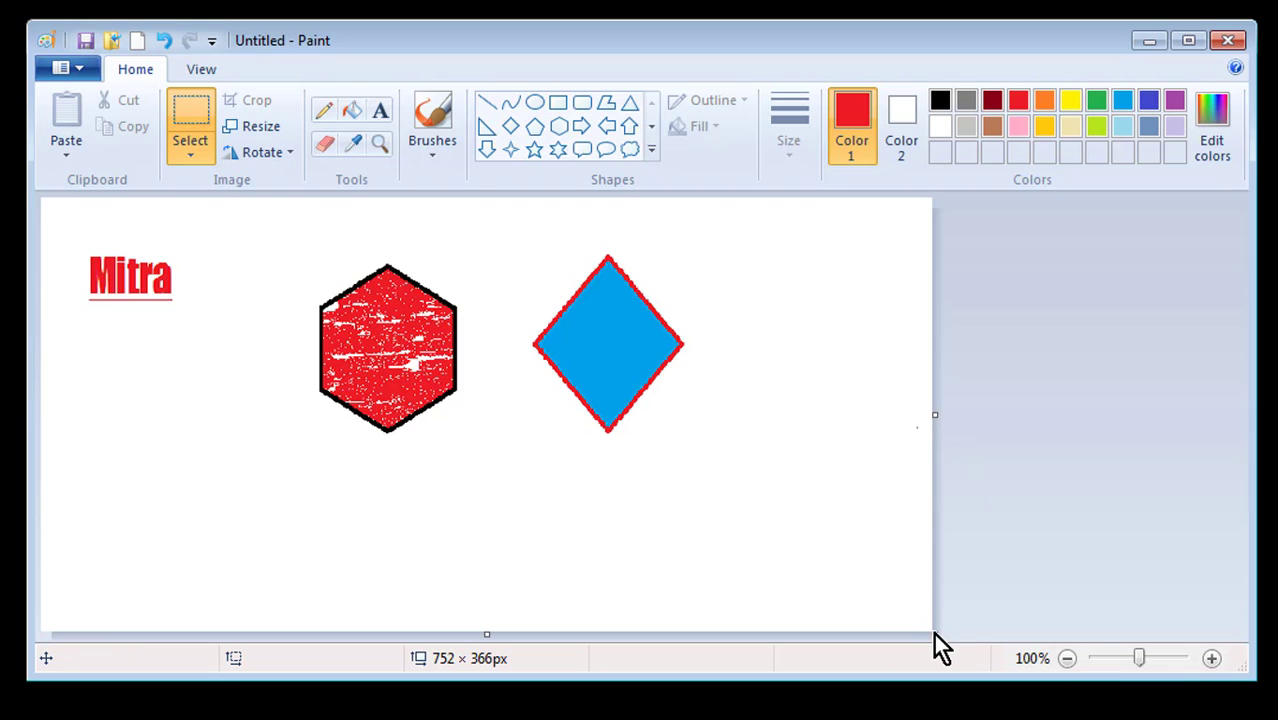
Enlarge the canvas to about 990 × 362 px and enter an unlinked 7% horizontal resize for both shapes
left_click_drag(934, 633, 1214, 626)
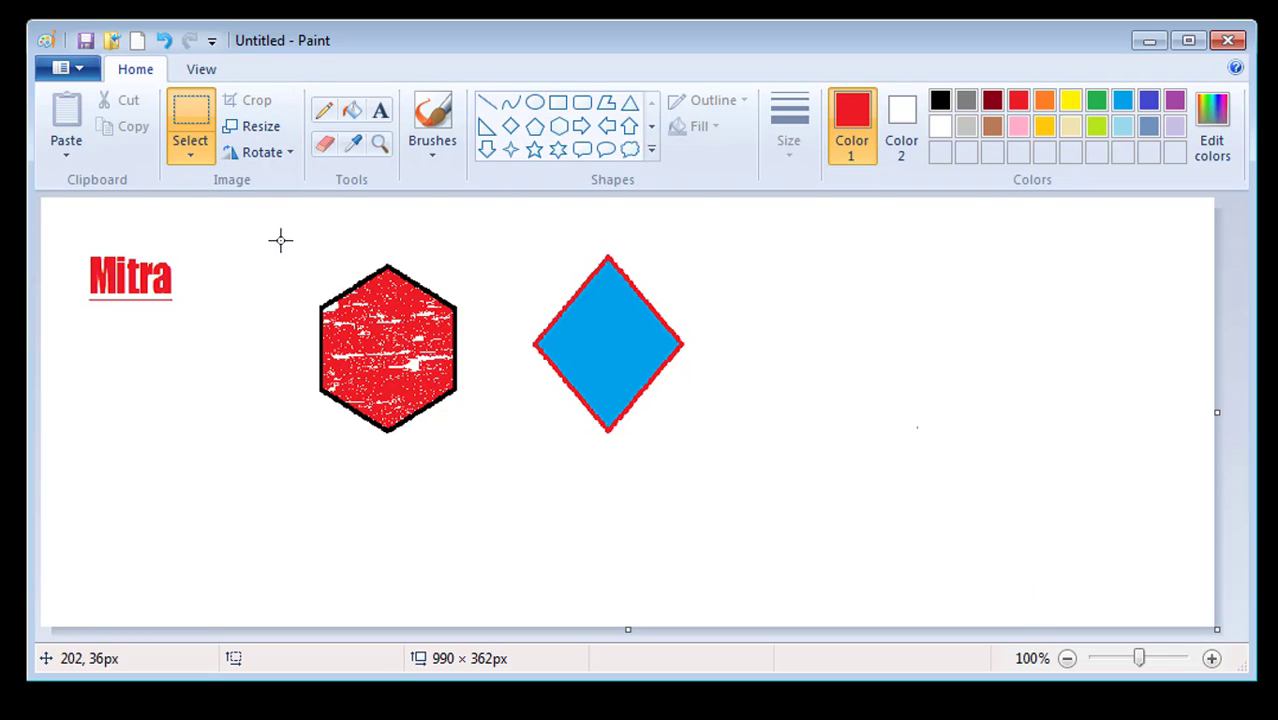
left_click_drag(268, 232, 732, 464)
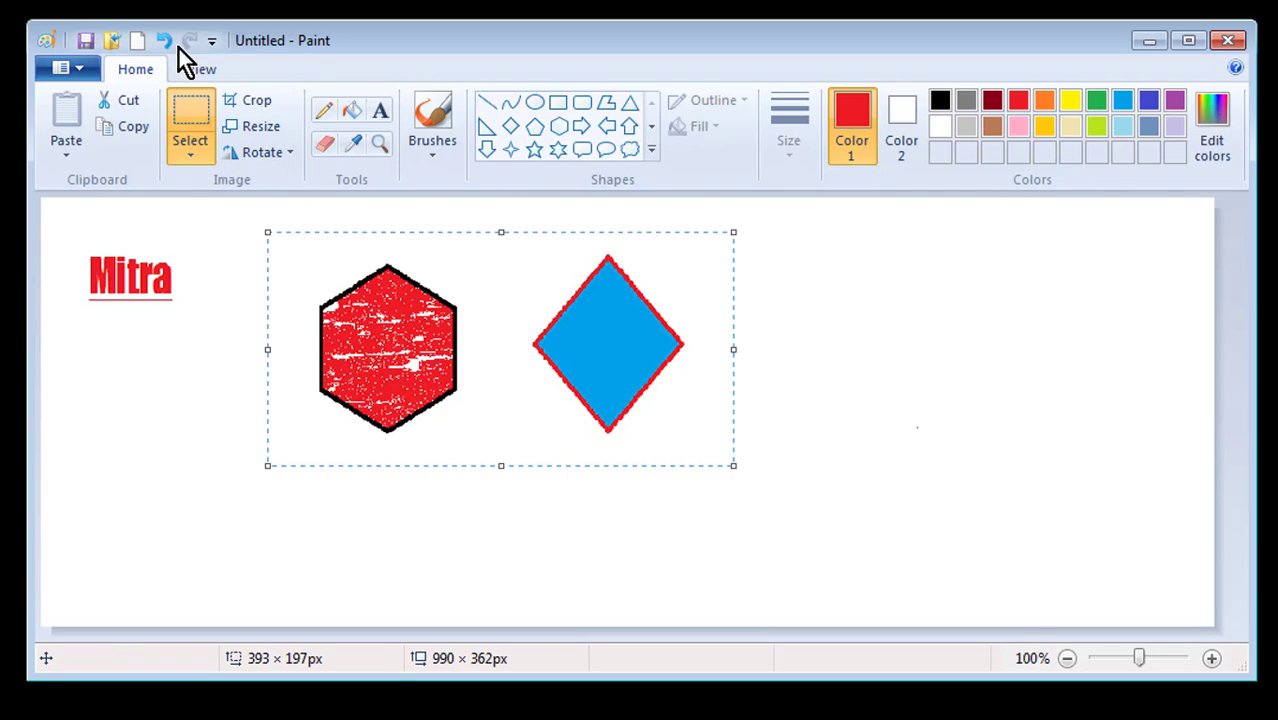
left_click(255, 126)
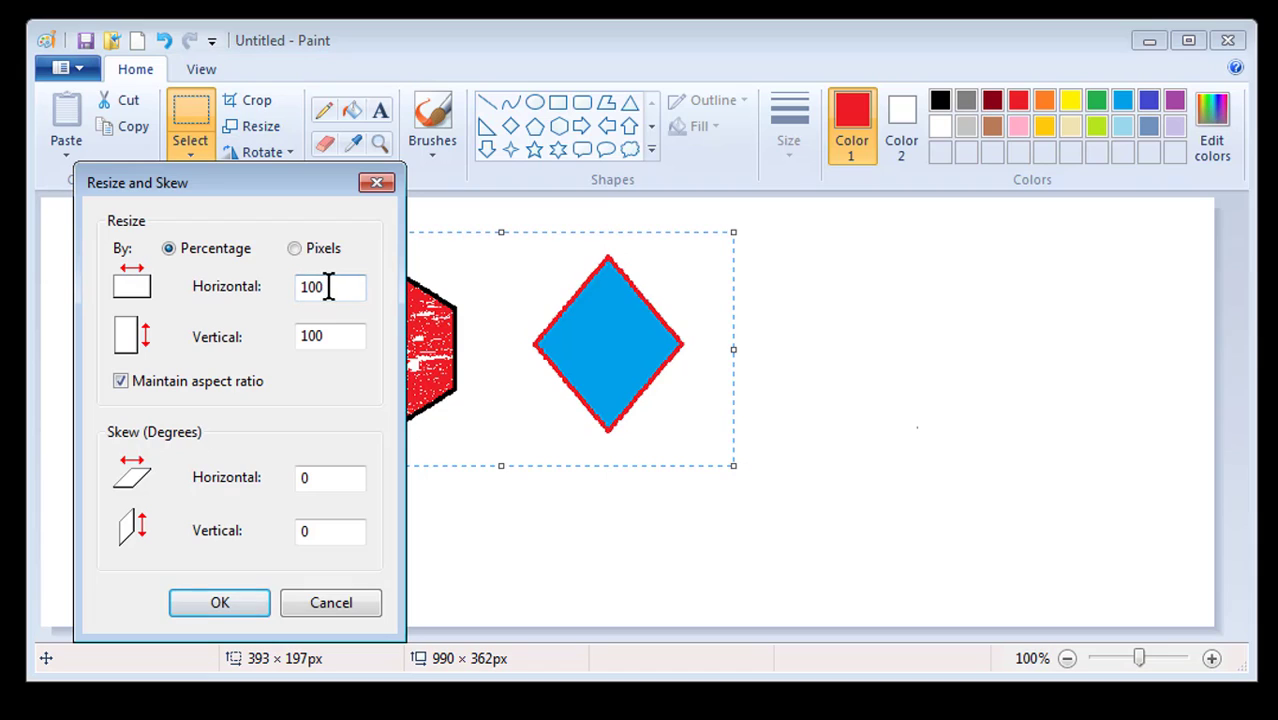
left_click(122, 384)
left_click_drag(330, 288, 265, 287)
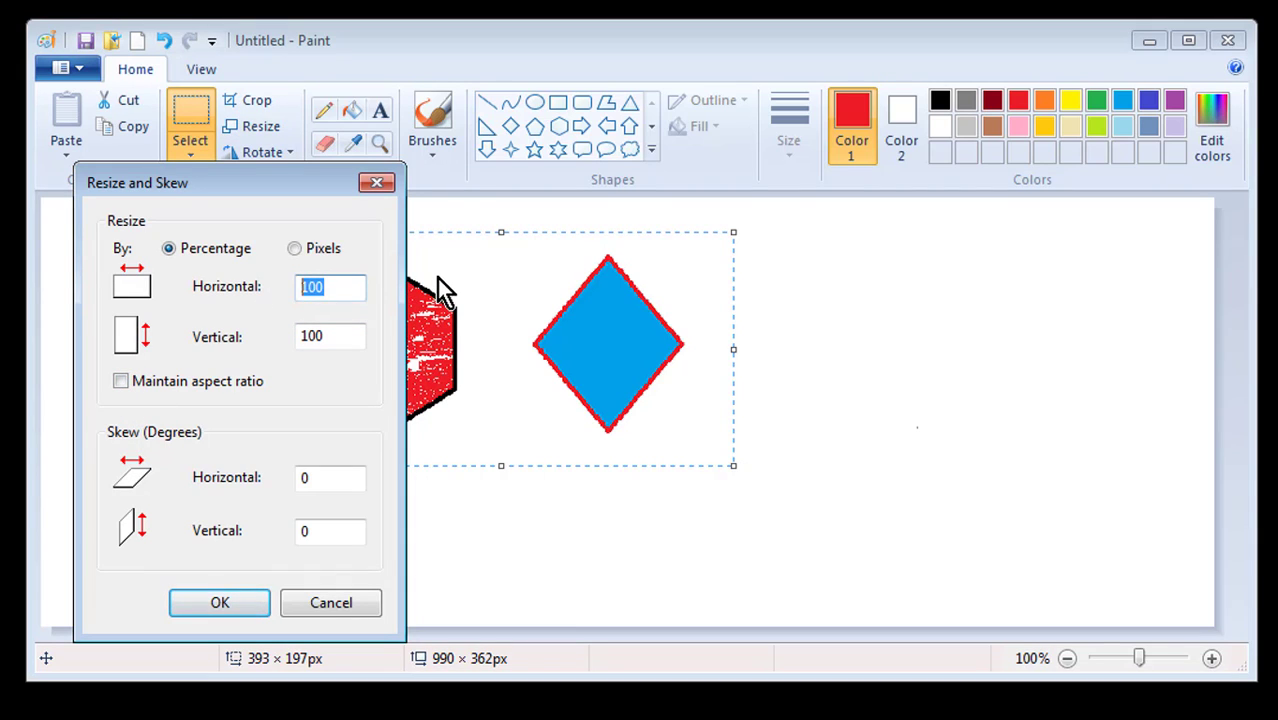
type("75")
Apply the narrower width, then crop the picture to the shapes and undo the crop
left_click_drag(300, 180, 1062, 119)
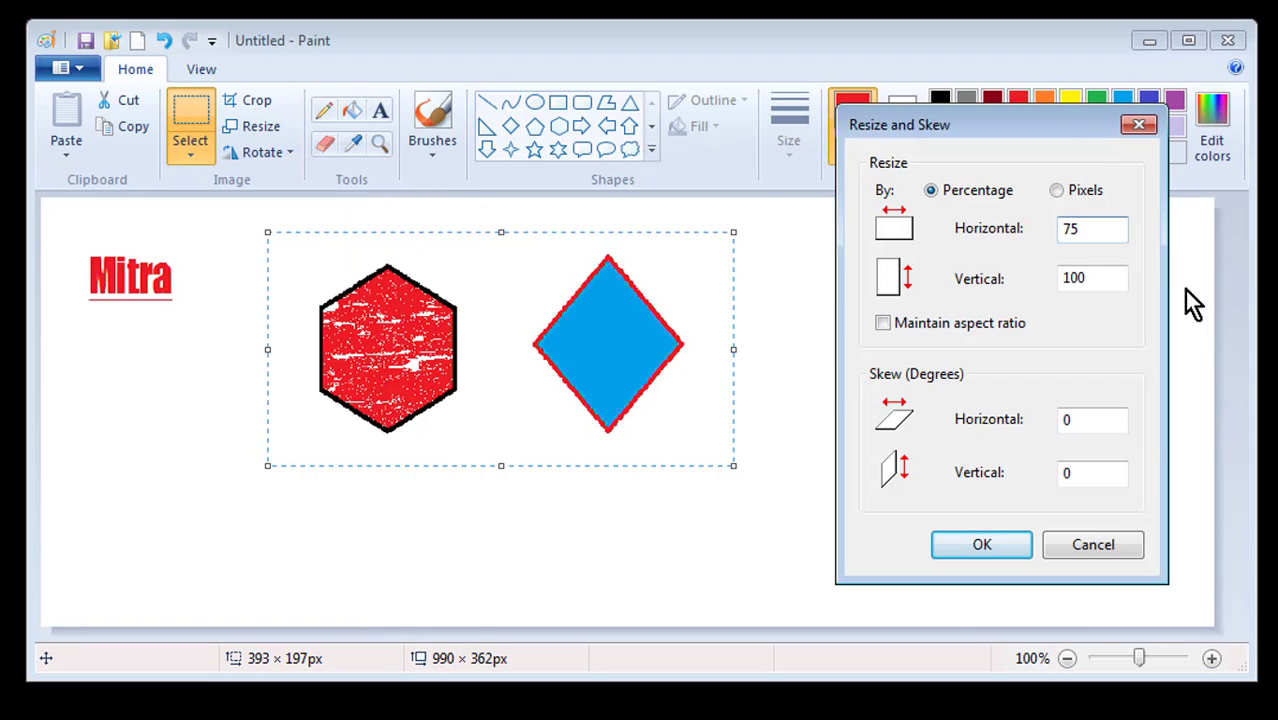
left_click(985, 545)
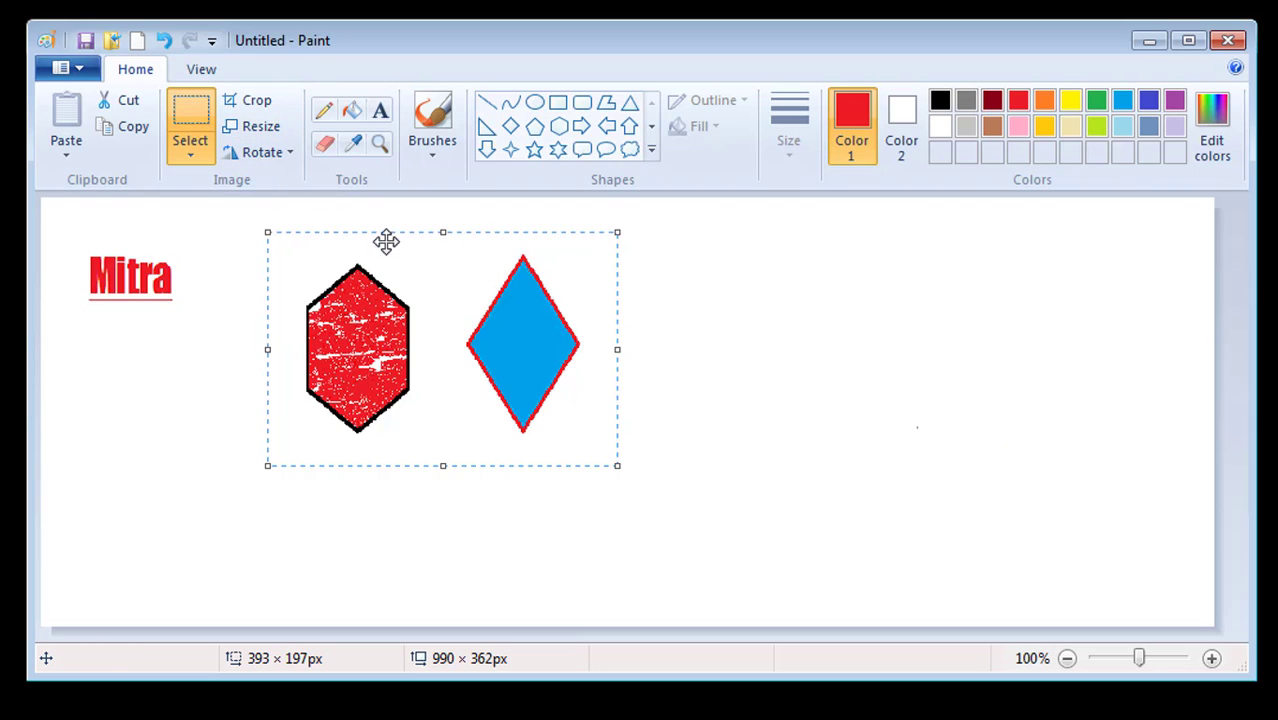
left_click(246, 101)
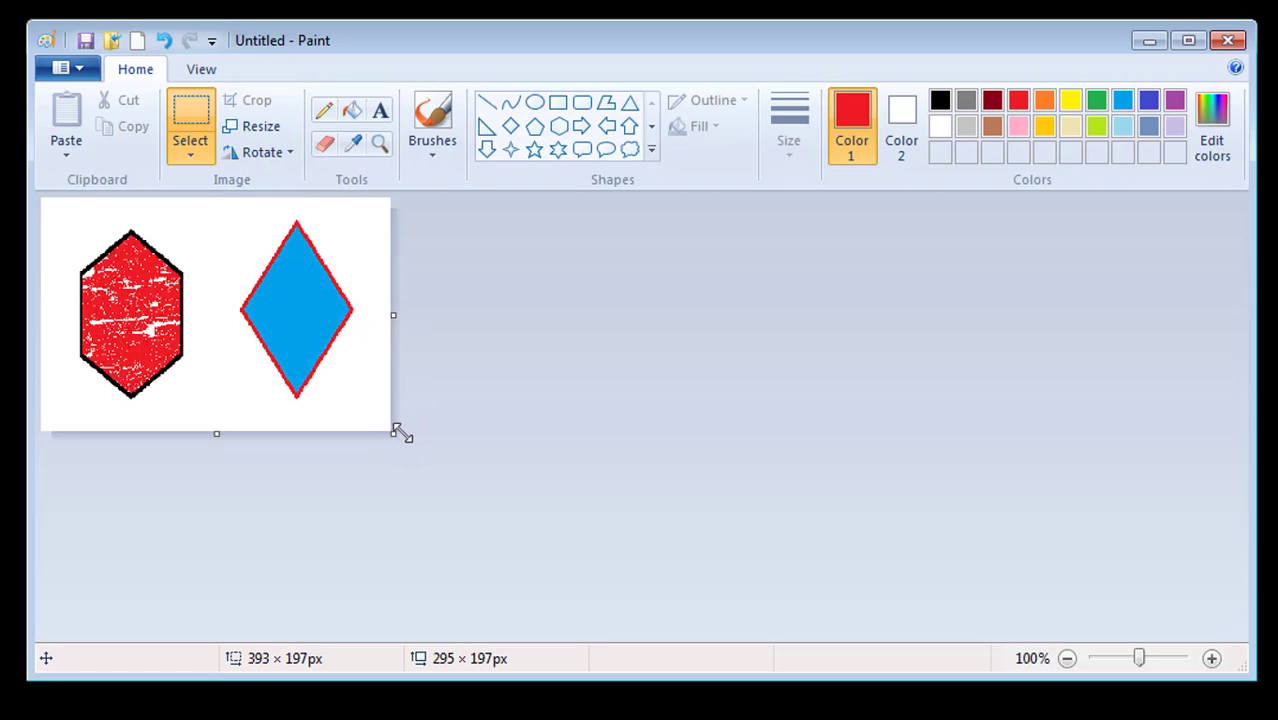
key("ctrl+z")
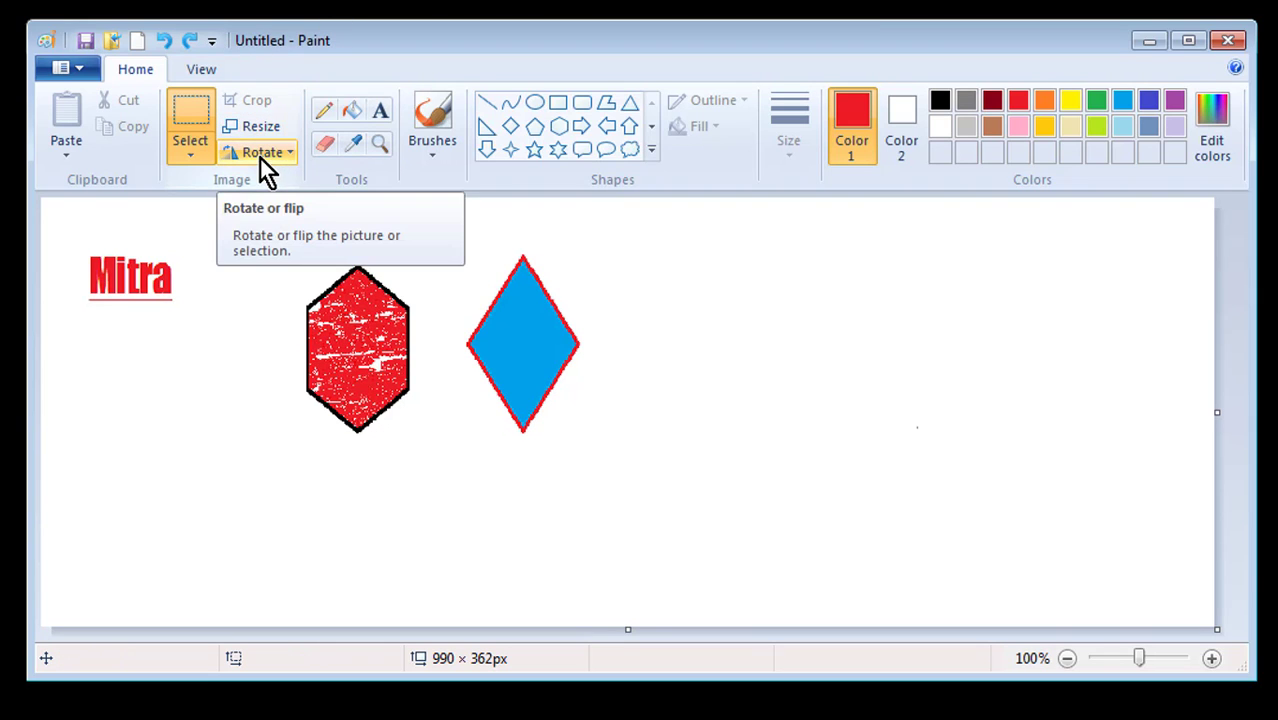
Skew the selected hexagon and diamond 50 degrees horizontally in Resize and Skew
left_click(258, 127)
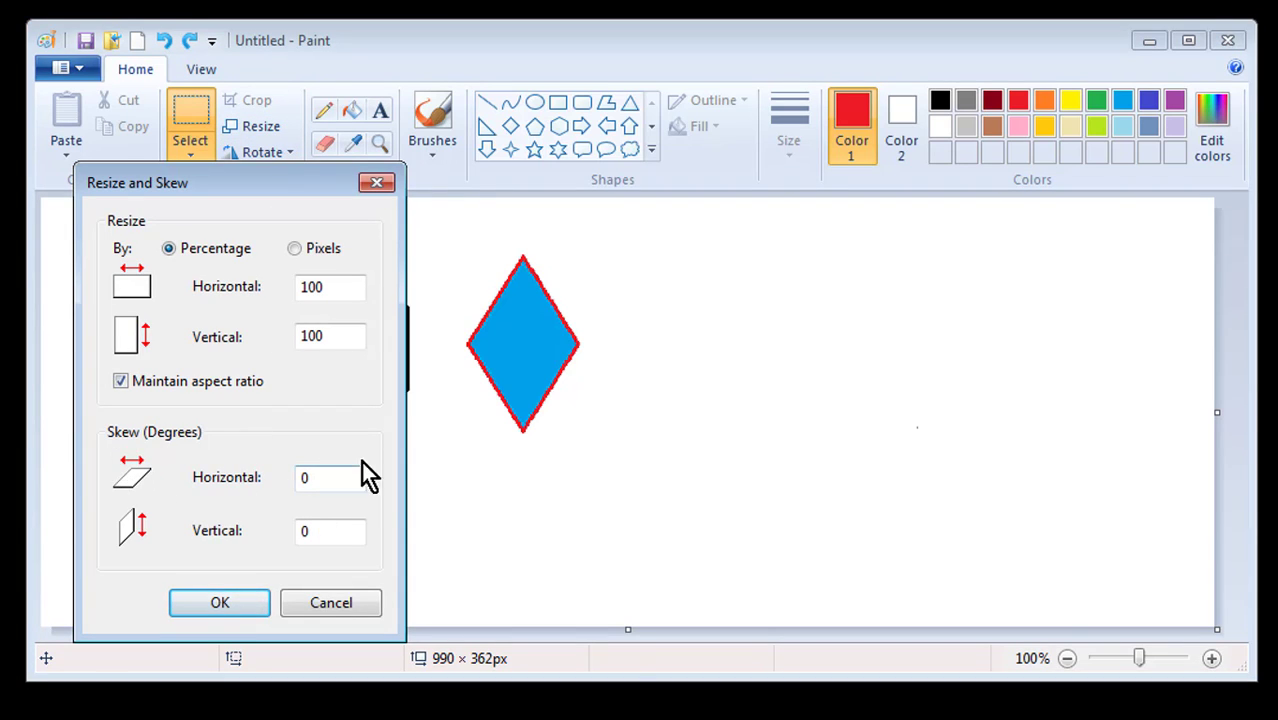
left_click(325, 477)
left_click(382, 183)
left_click_drag(233, 238, 640, 478)
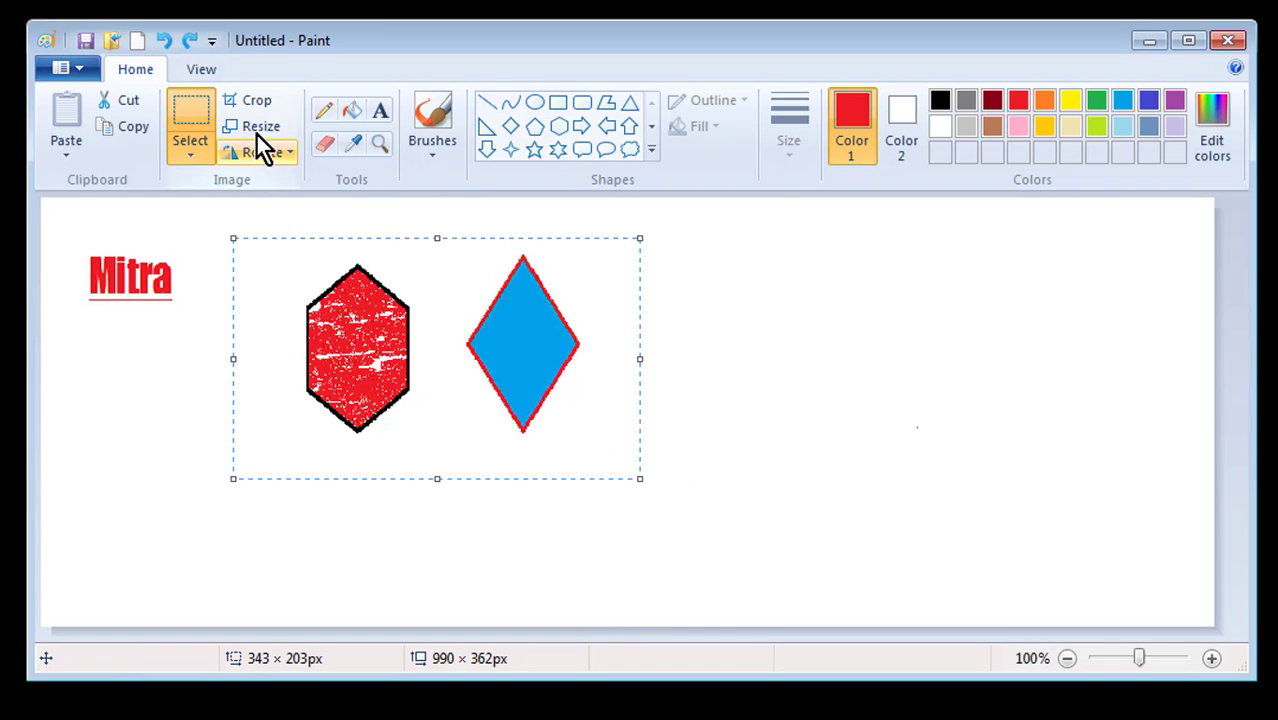
left_click(257, 133)
double_click(333, 476)
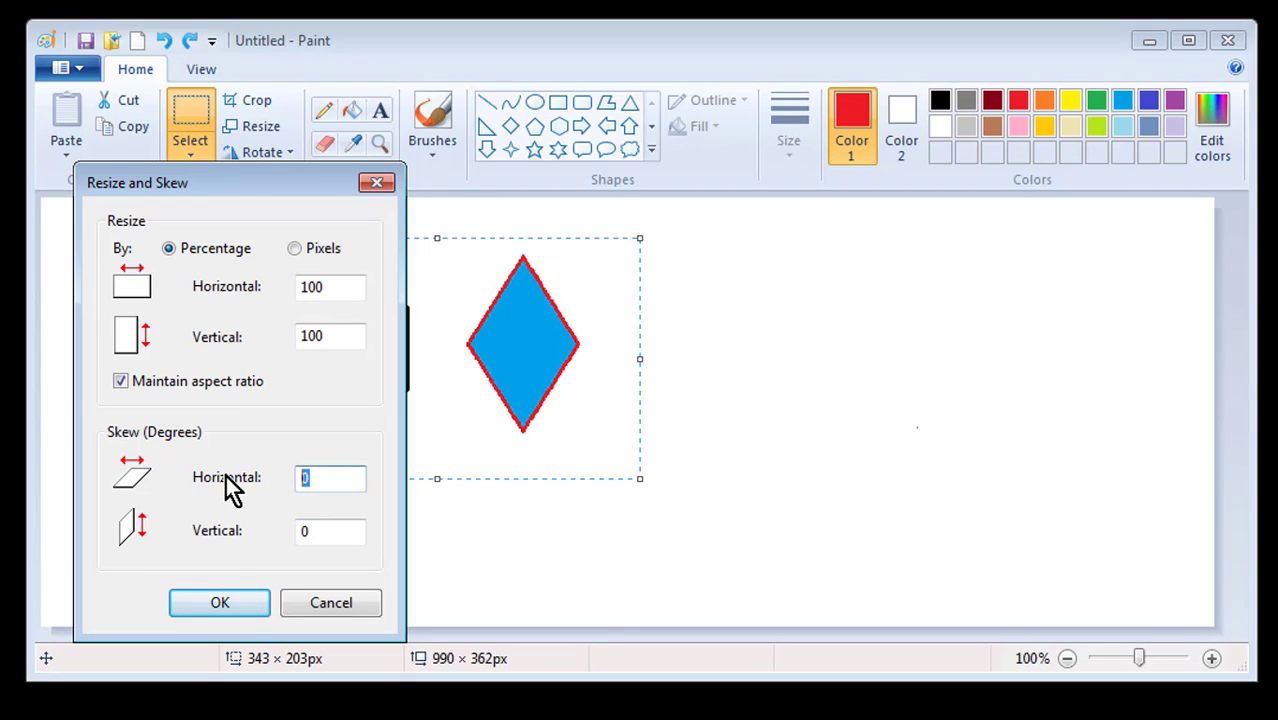
type("50")
key("Return")
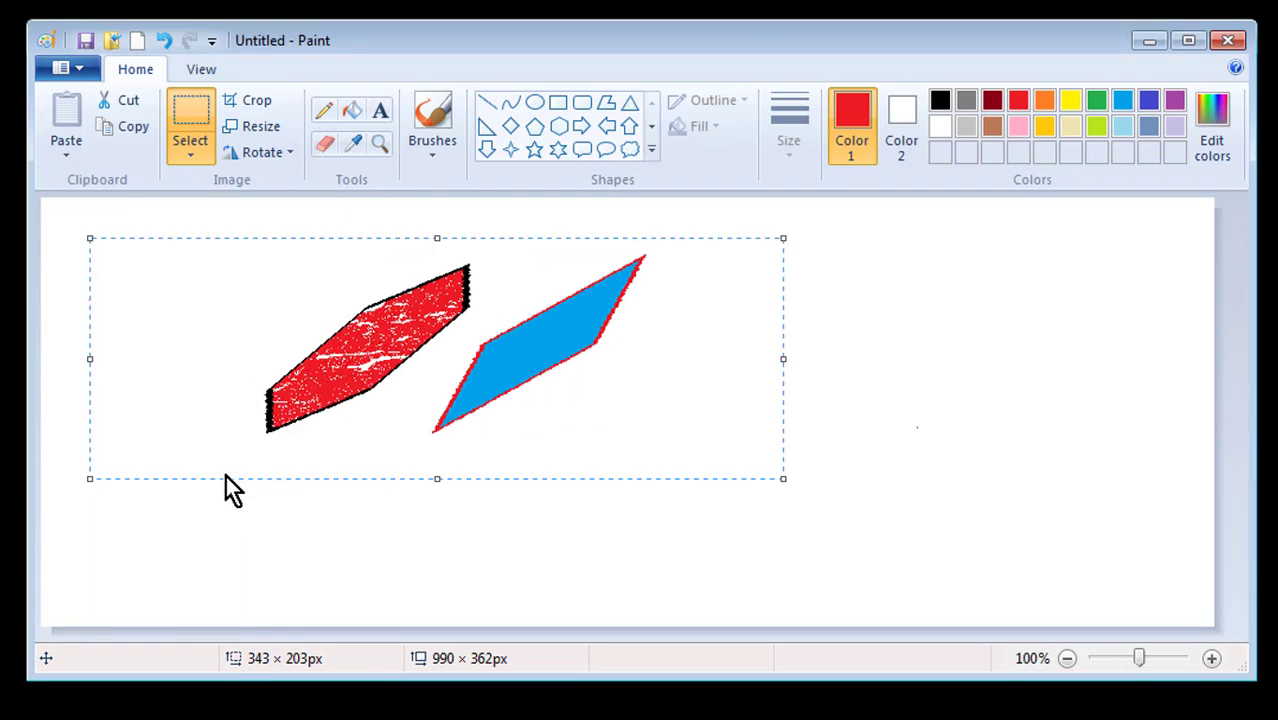
Drag the skewed hexagon and diamond right until the underlined Mitra text is uncovered
left_click_drag(639, 365, 845, 429)
left_click_drag(770, 385, 571, 323)
left_click_drag(676, 312, 662, 368)
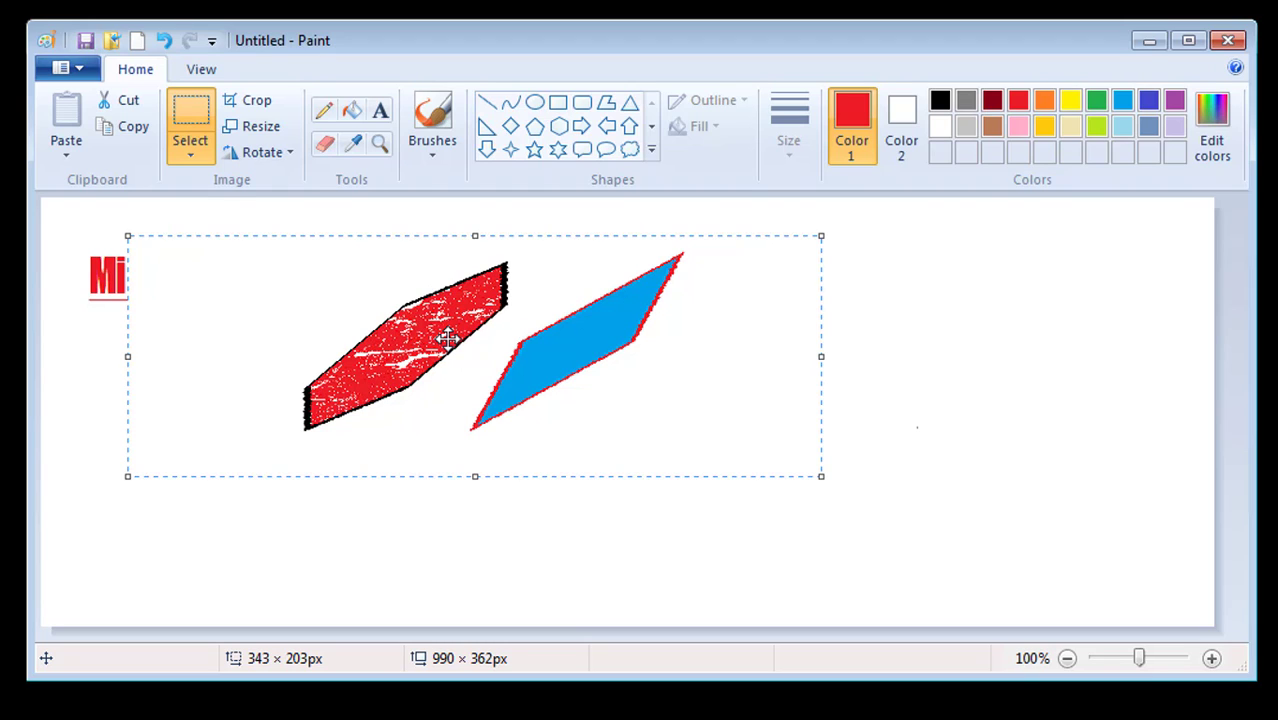
left_click_drag(447, 338, 555, 347)
mouse_move(819, 371)
left_mouse_down()
mouse_move(836, 373)
mouse_move(813, 371)
left_mouse_up()
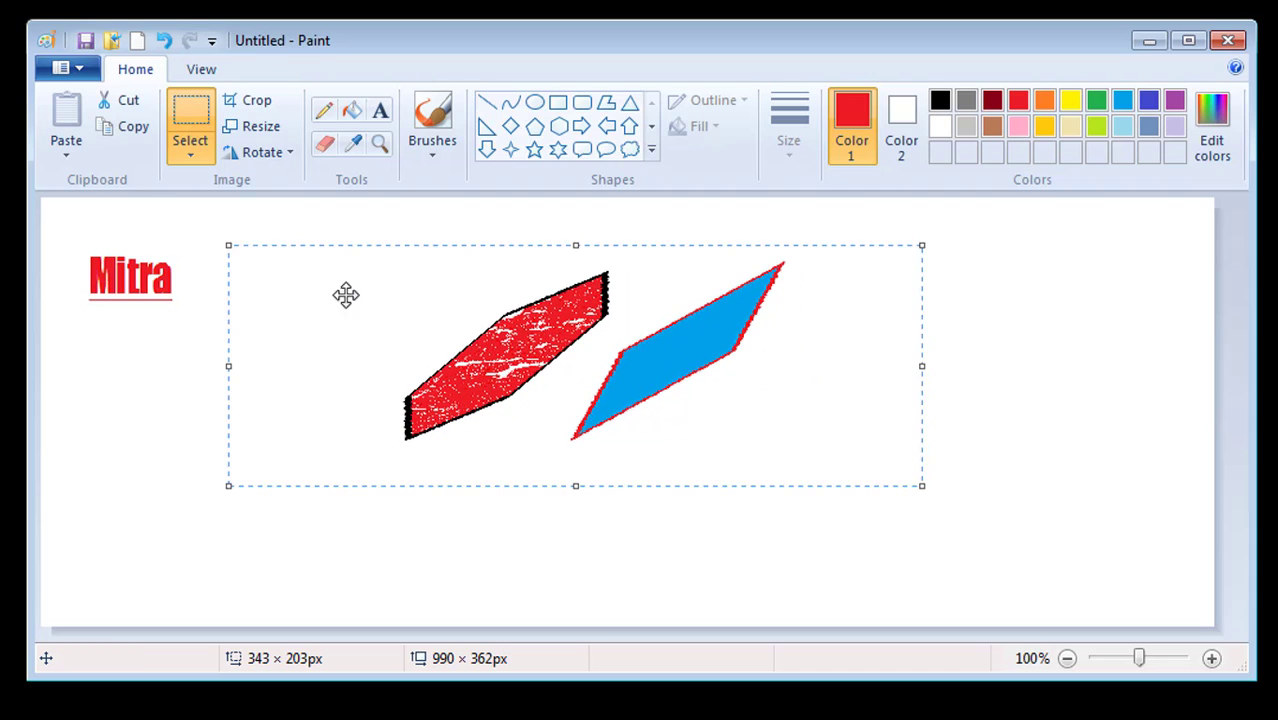
Shrink the selected skewed shapes from a corner to 316 × 189 px
left_click(275, 154)
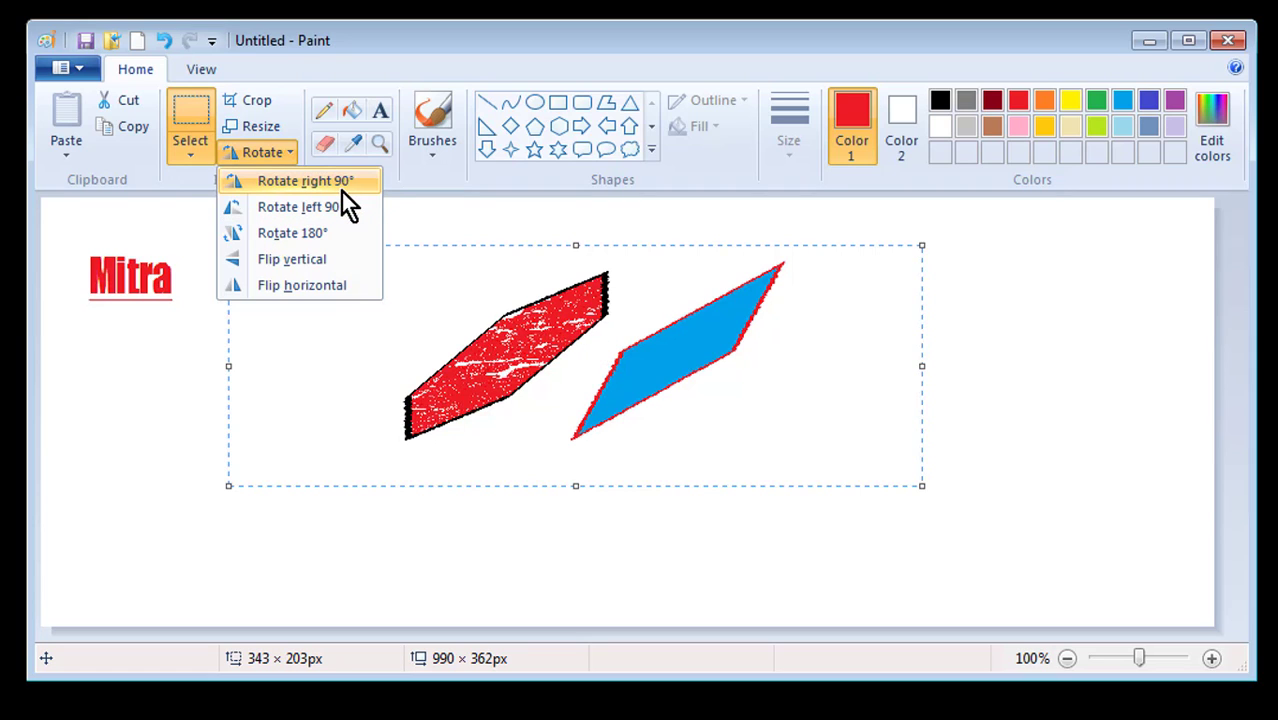
left_click(911, 285)
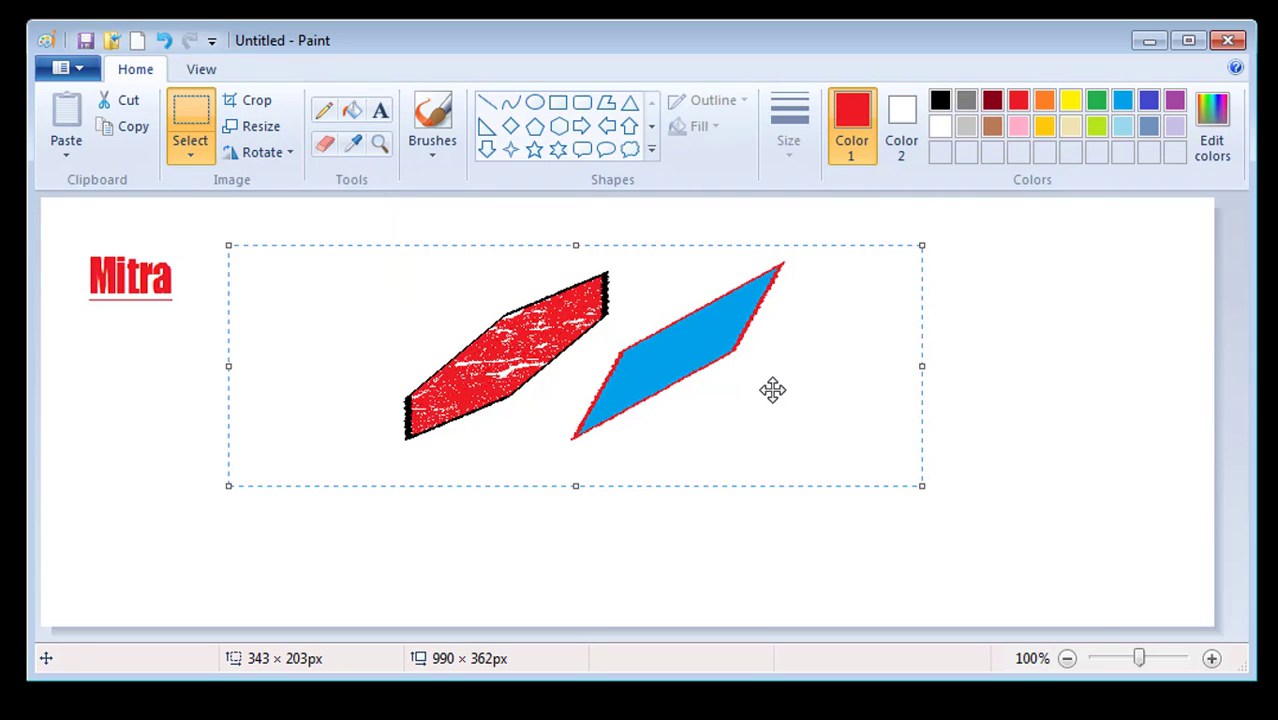
left_click_drag(772, 390, 808, 427)
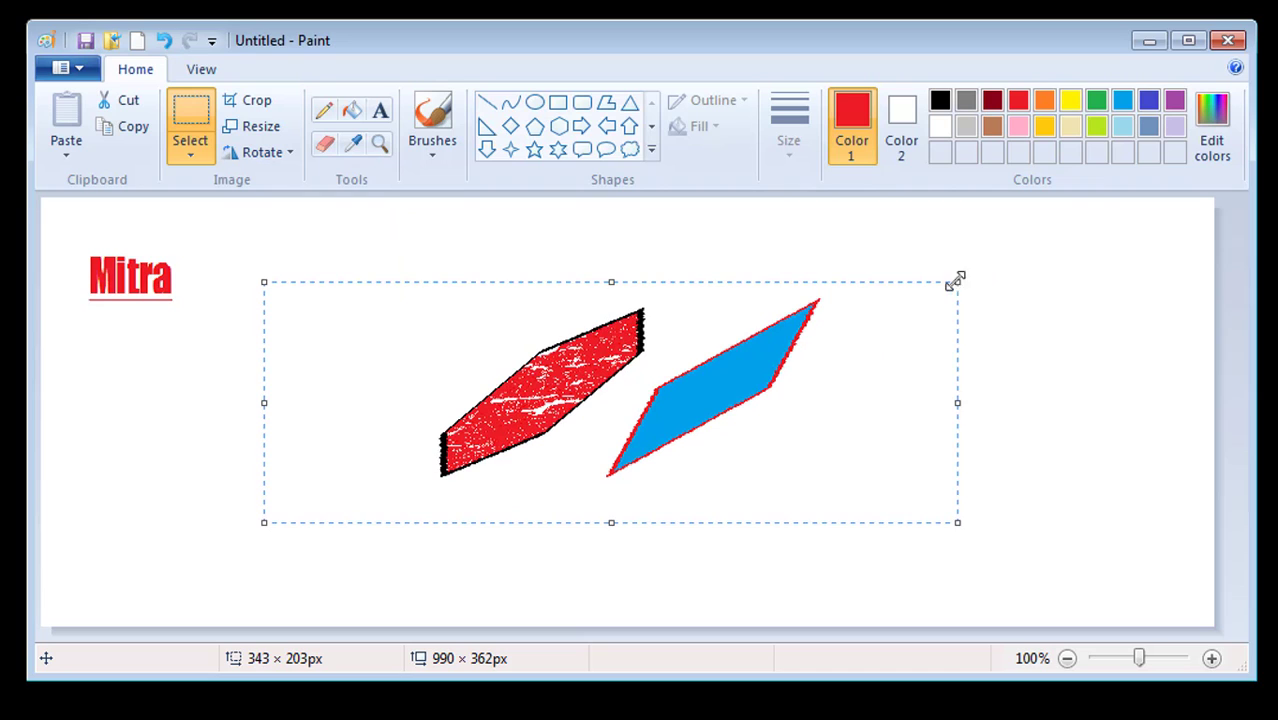
left_click_drag(955, 282, 639, 294)
left_click_drag(451, 379, 601, 397)
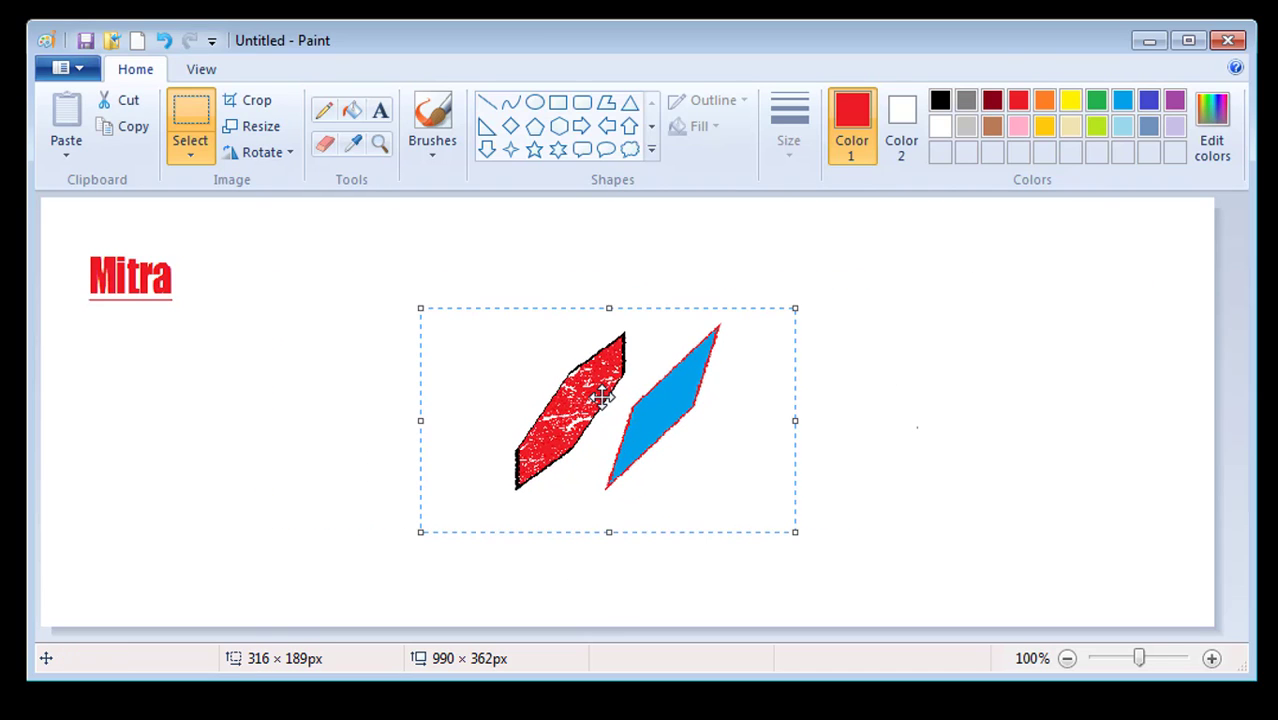
Rotate the shapes 90° right, then 90° left, then 180°
left_click(271, 156)
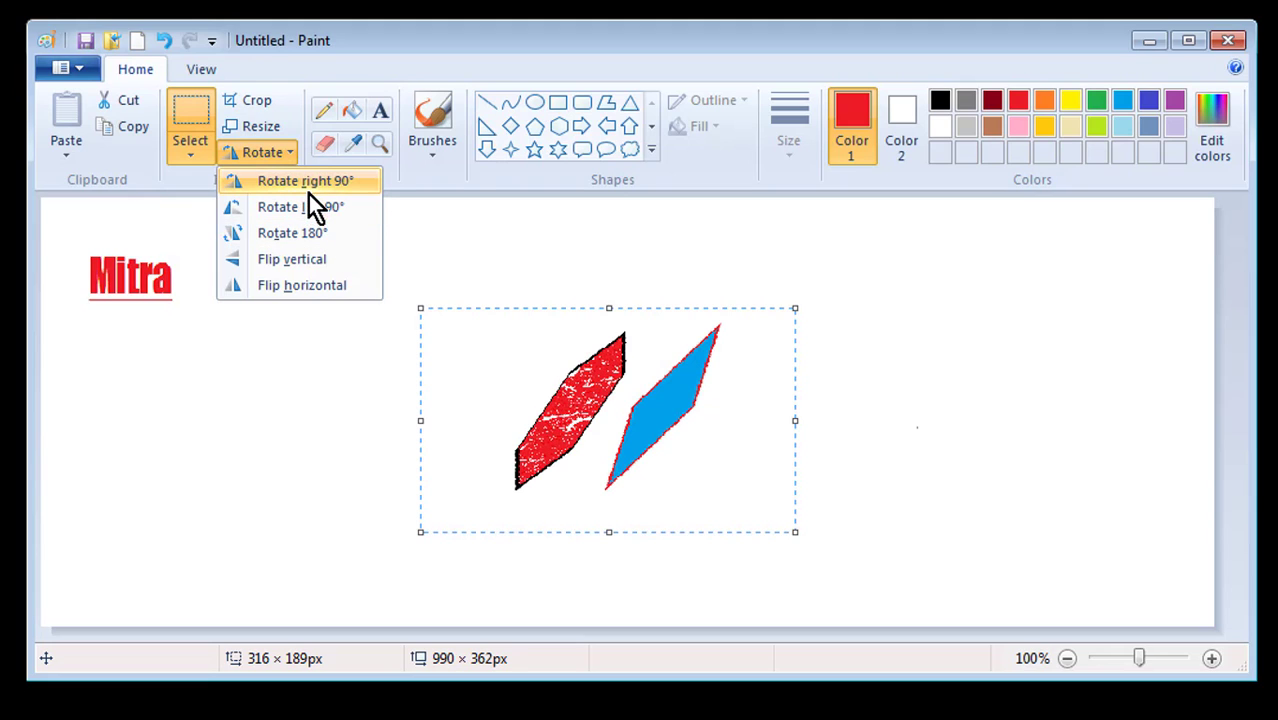
left_click(309, 186)
left_click(276, 152)
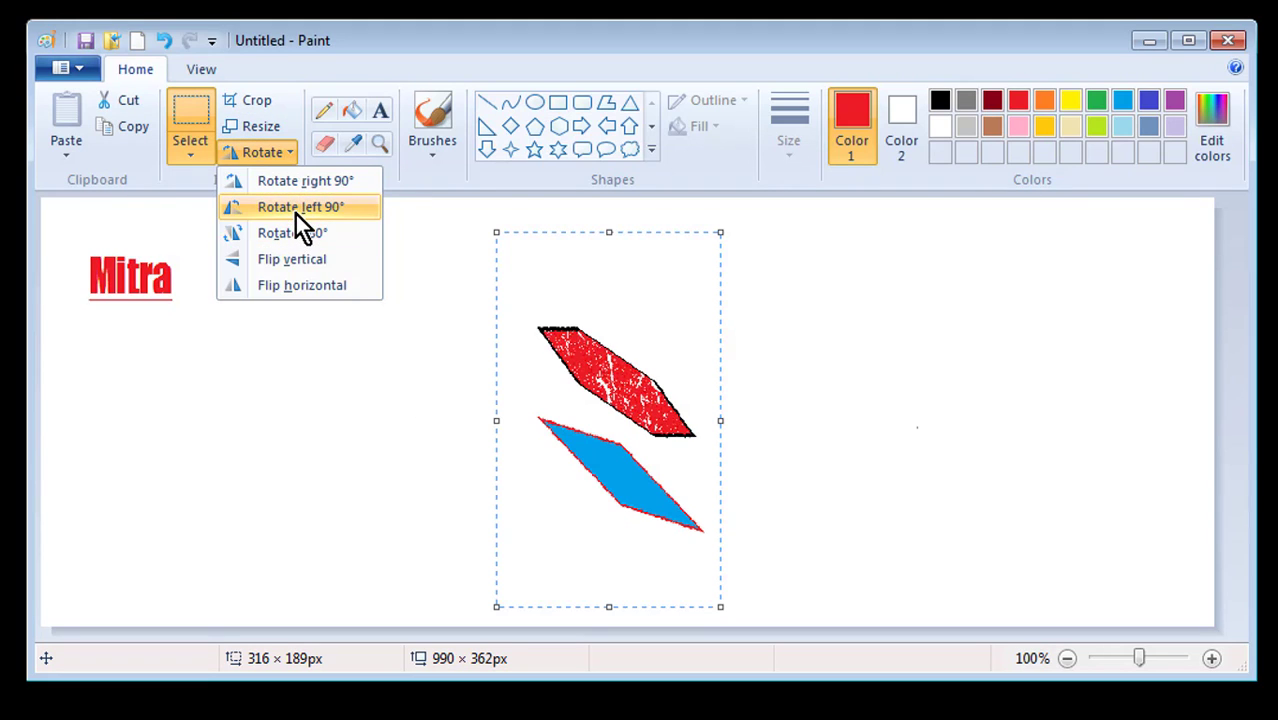
left_click(296, 212)
left_click(258, 156)
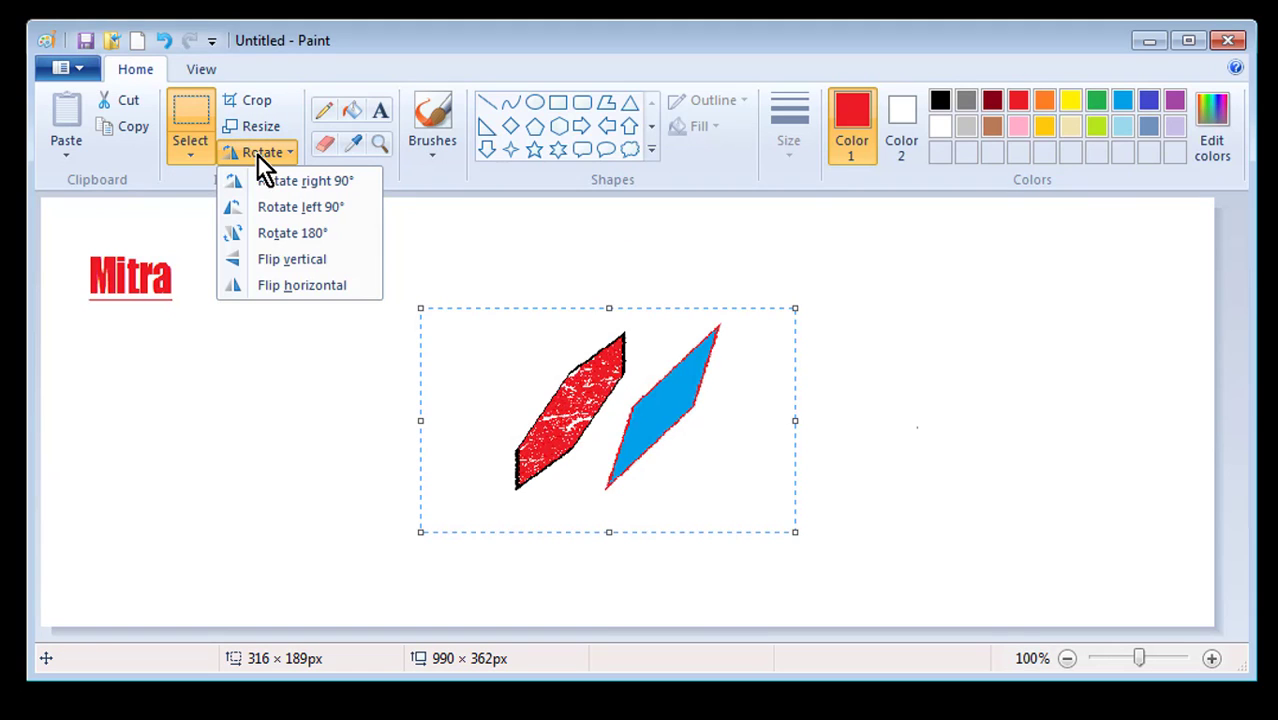
left_click(344, 238)
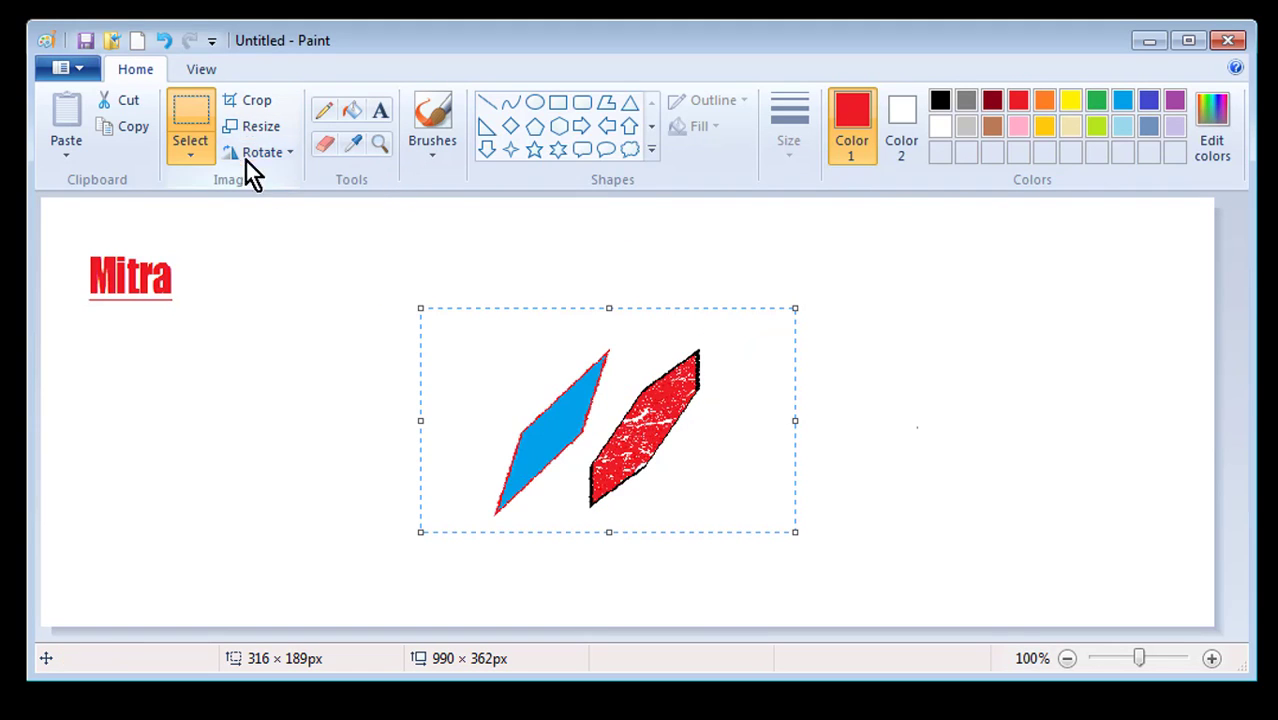
Flip the shapes vertically, horizontally and vertically again, then move them up-left toward Mitra
left_click(272, 159)
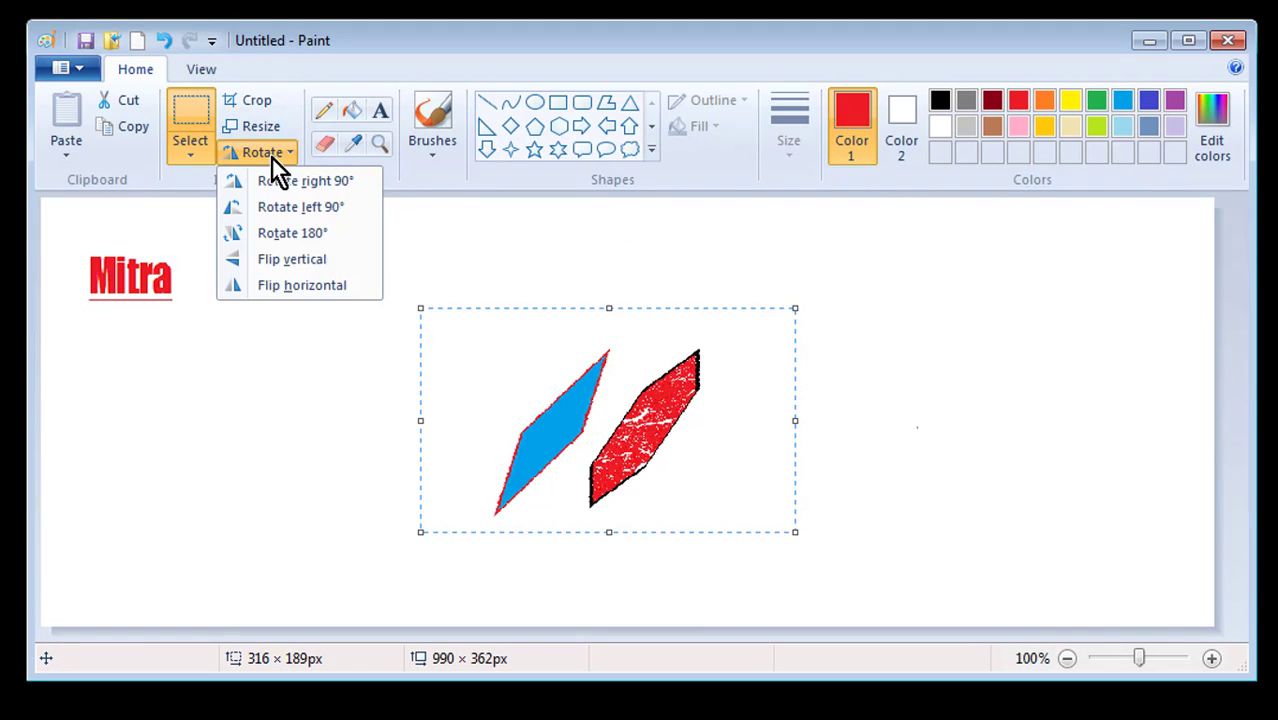
left_click(329, 263)
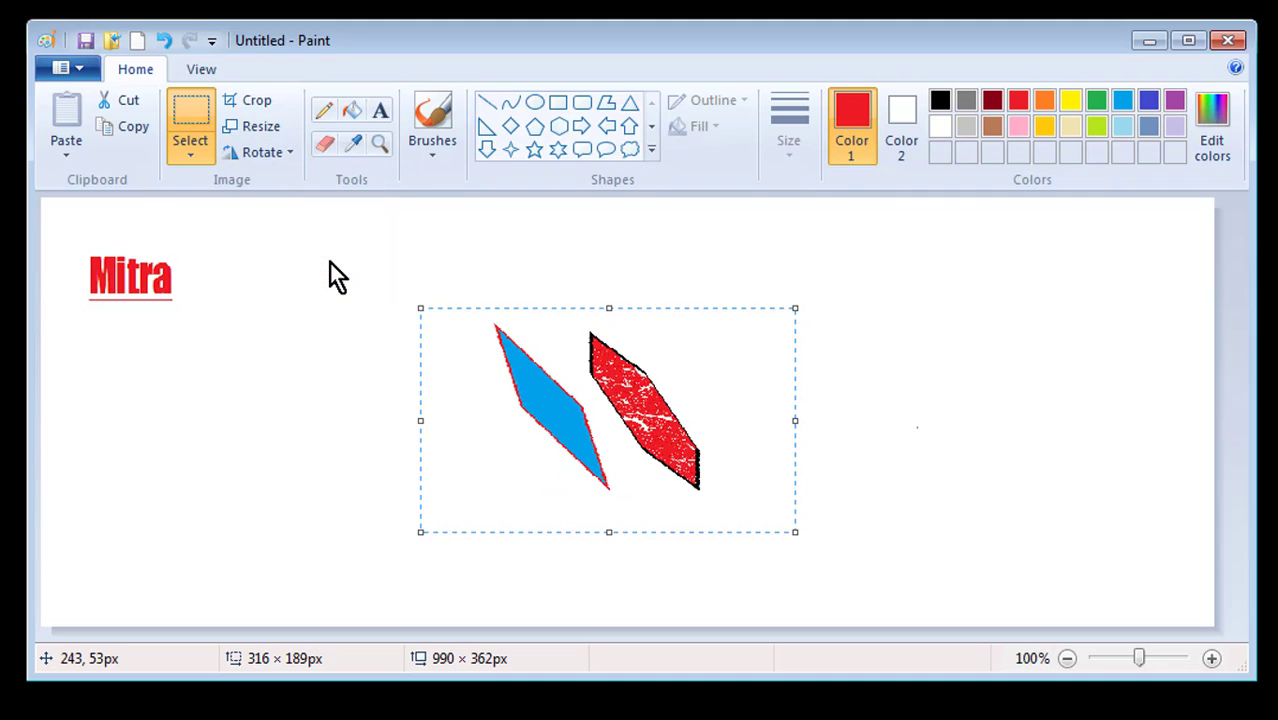
left_click(281, 157)
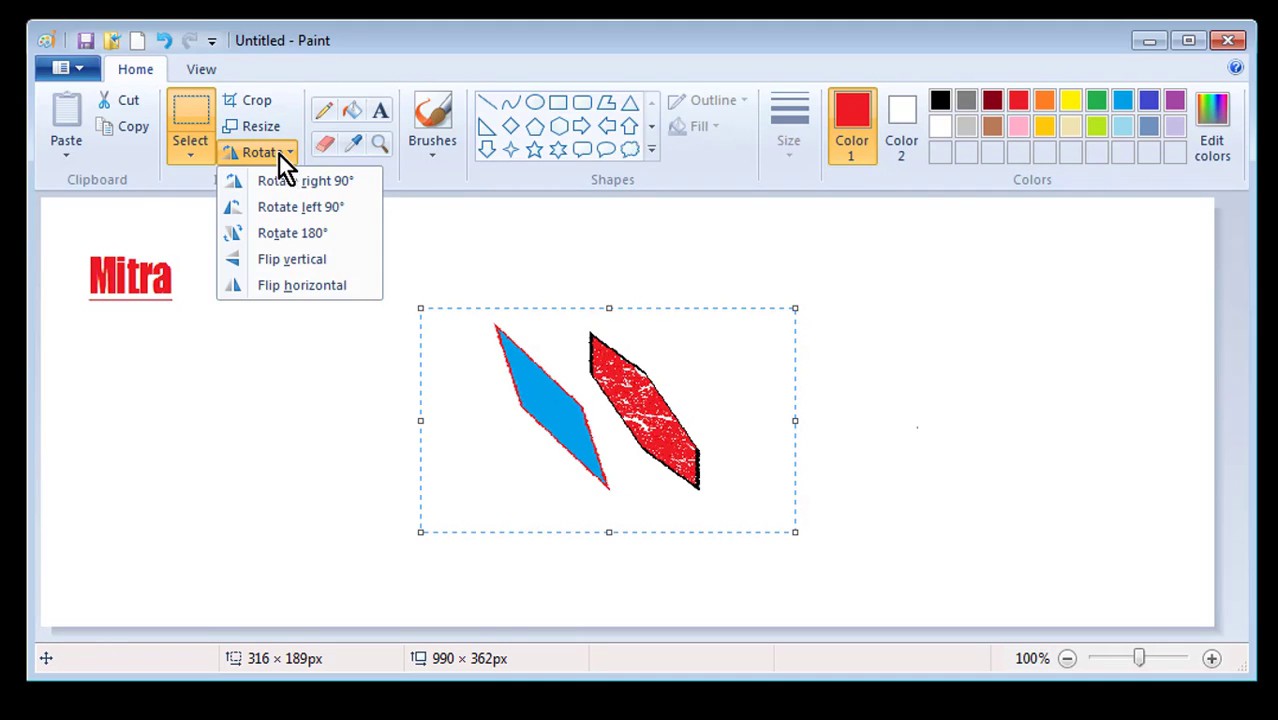
left_click(288, 287)
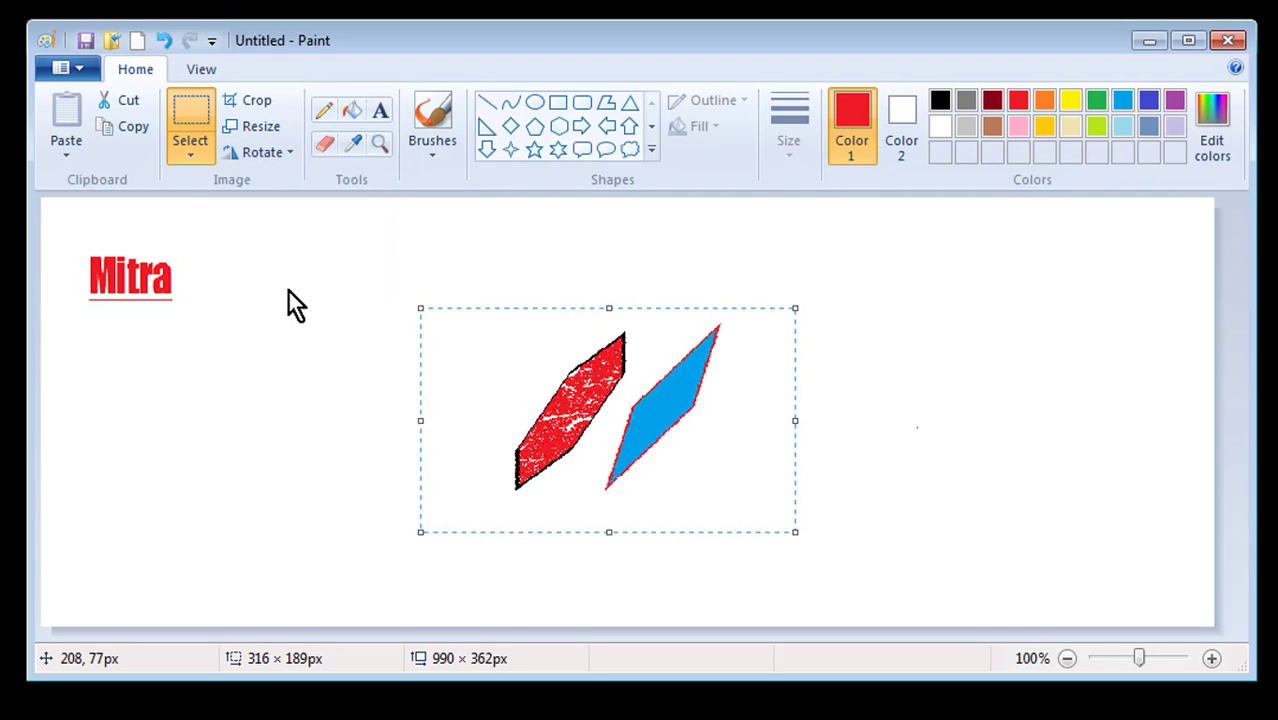
left_click(276, 156)
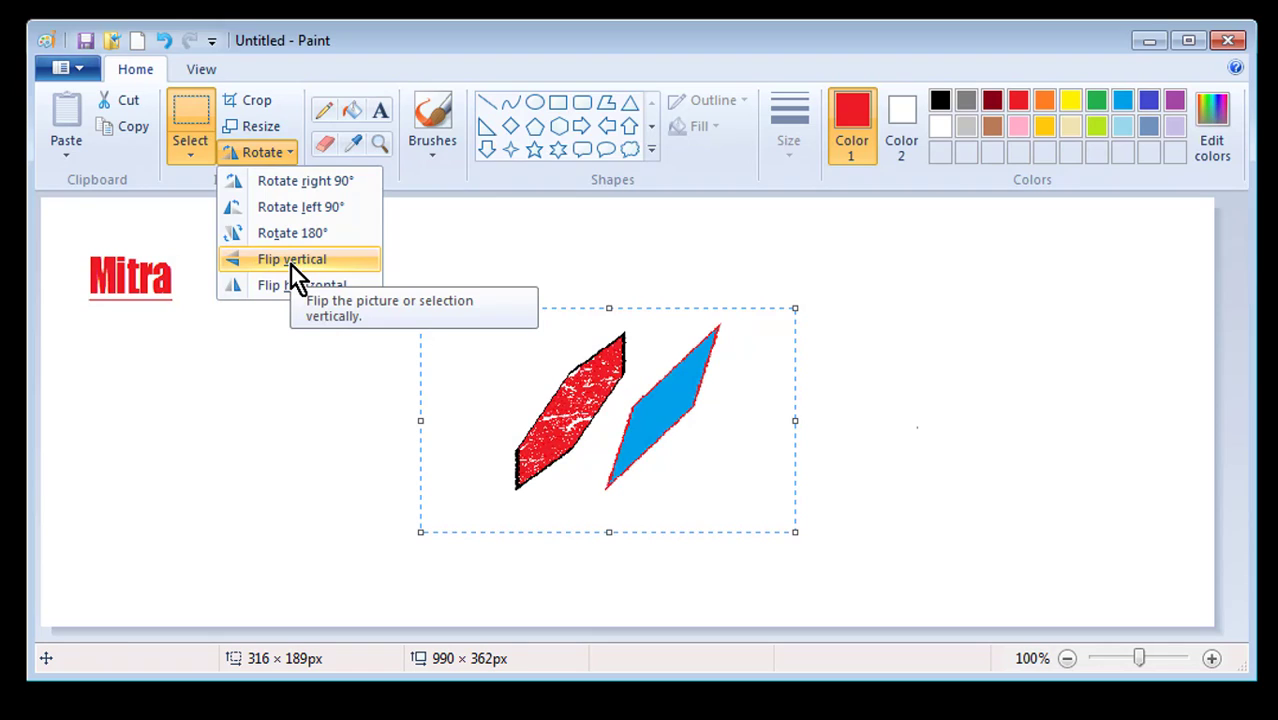
left_click(291, 262)
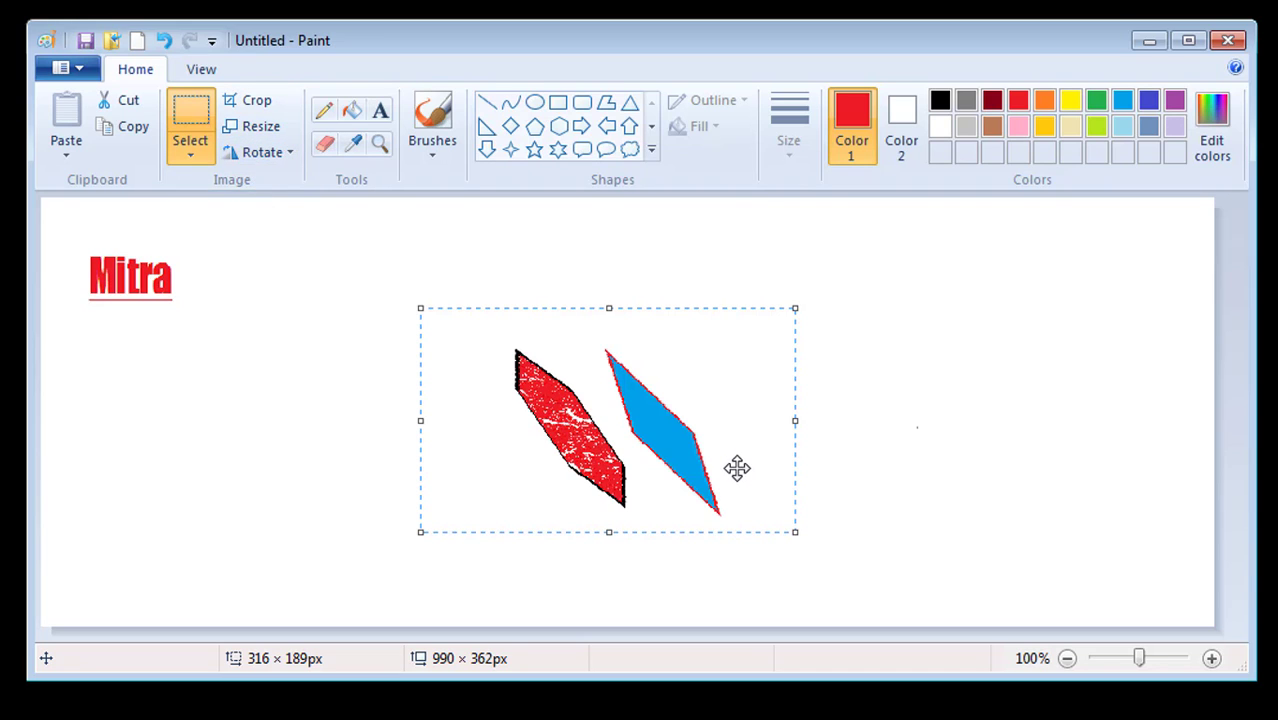
left_click_drag(705, 396, 602, 359)
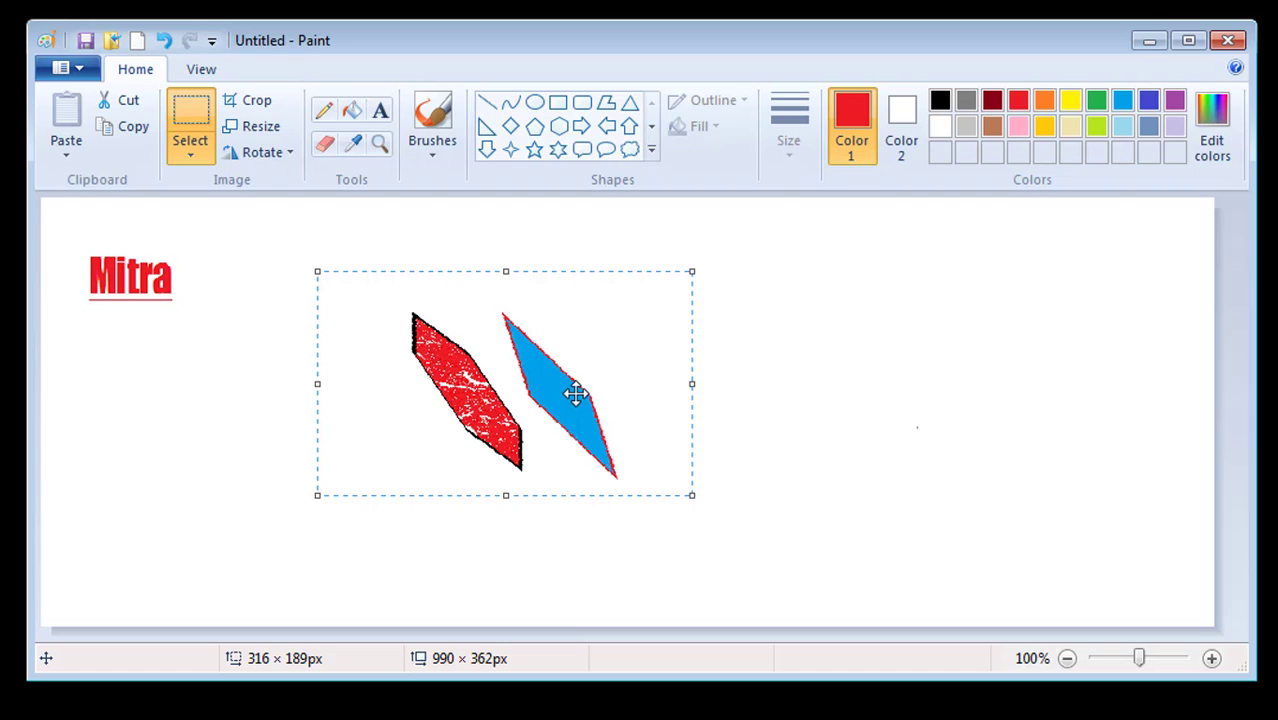
Delete the two shapes and draw a 336 × 205 px red rectangle near the canvas centre
key("Delete")
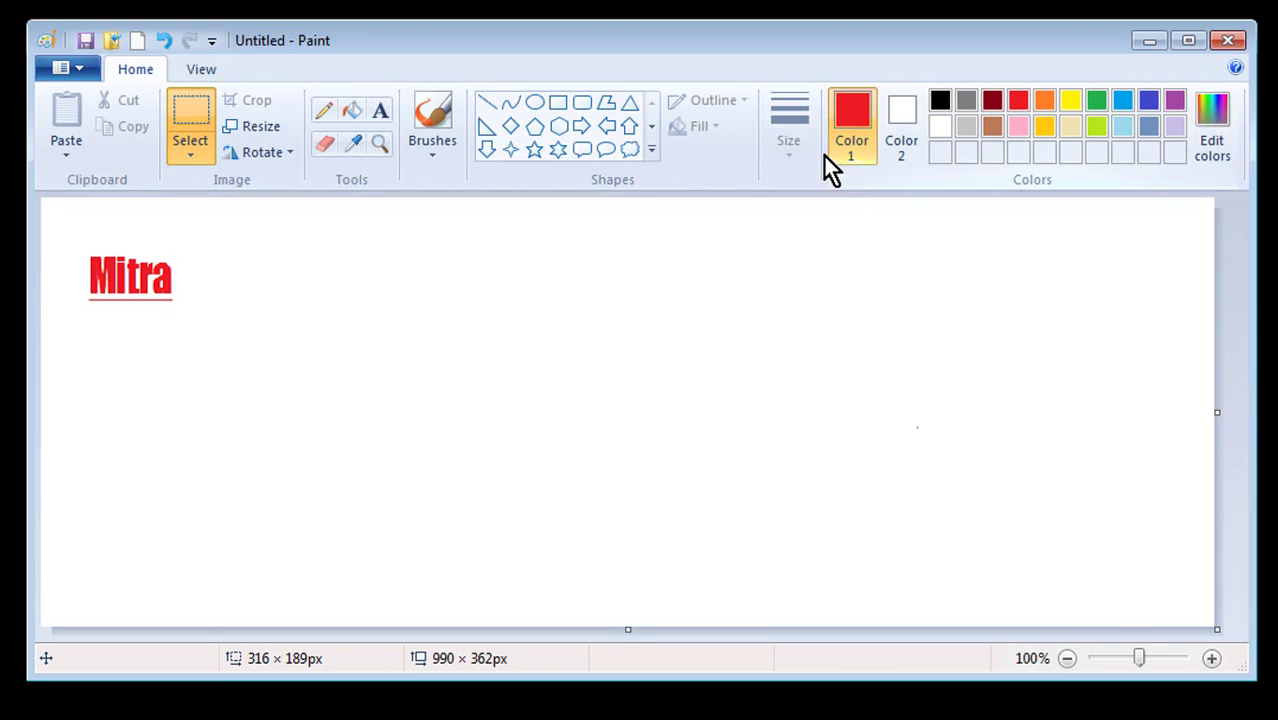
left_click(557, 104)
left_click_drag(431, 269, 828, 512)
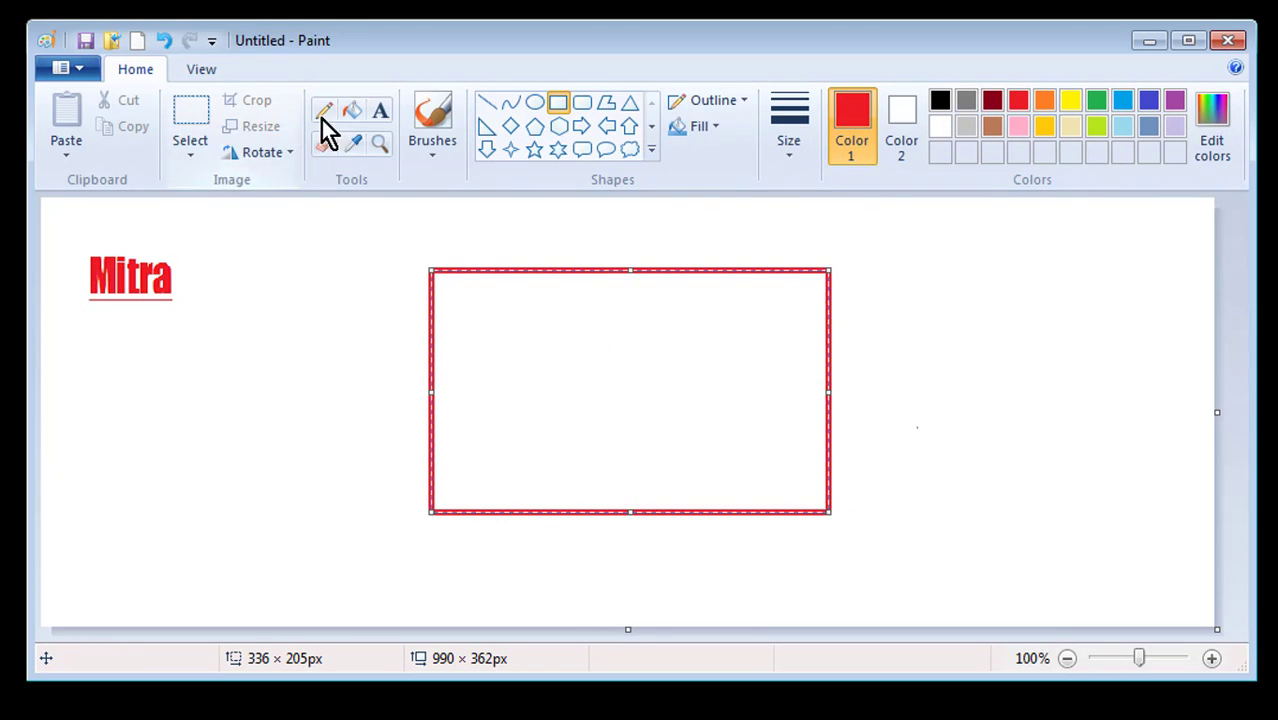
Check the outline and fill styles, leaving the rectangle unfilled, and open Edit colors
left_click(715, 101)
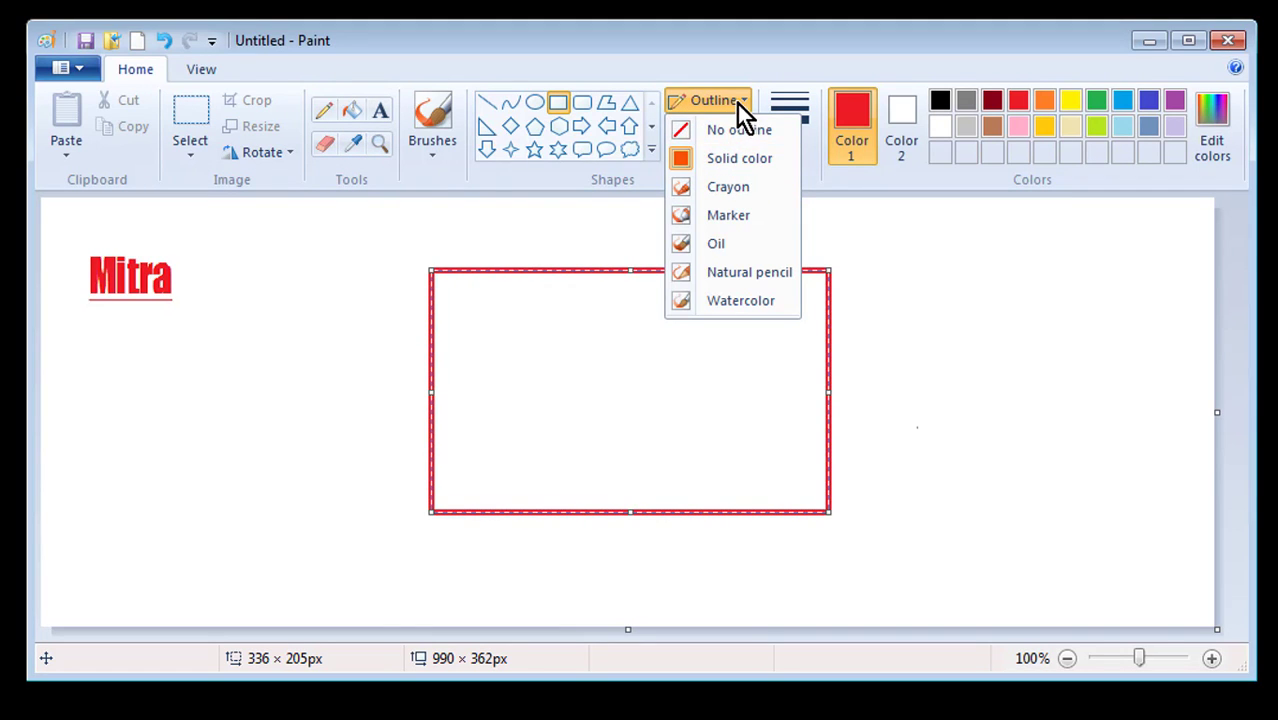
left_click(737, 104)
left_click(721, 126)
left_click(726, 158)
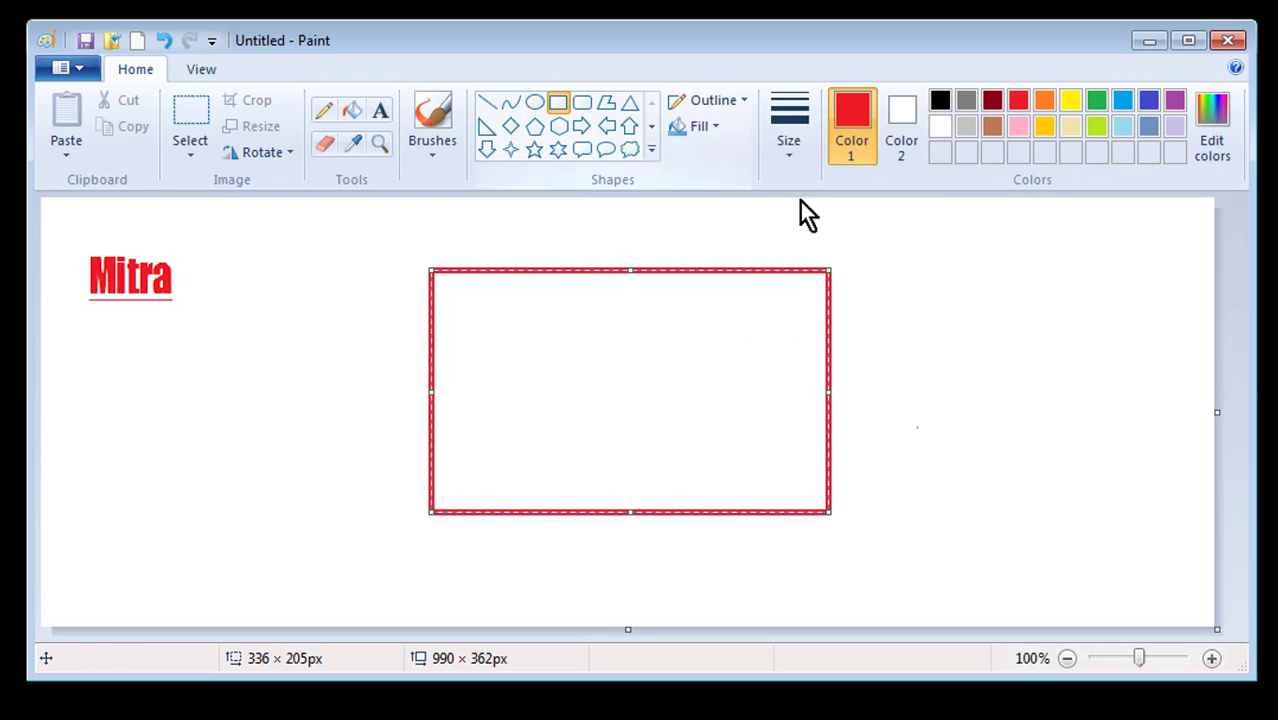
left_click(1214, 150)
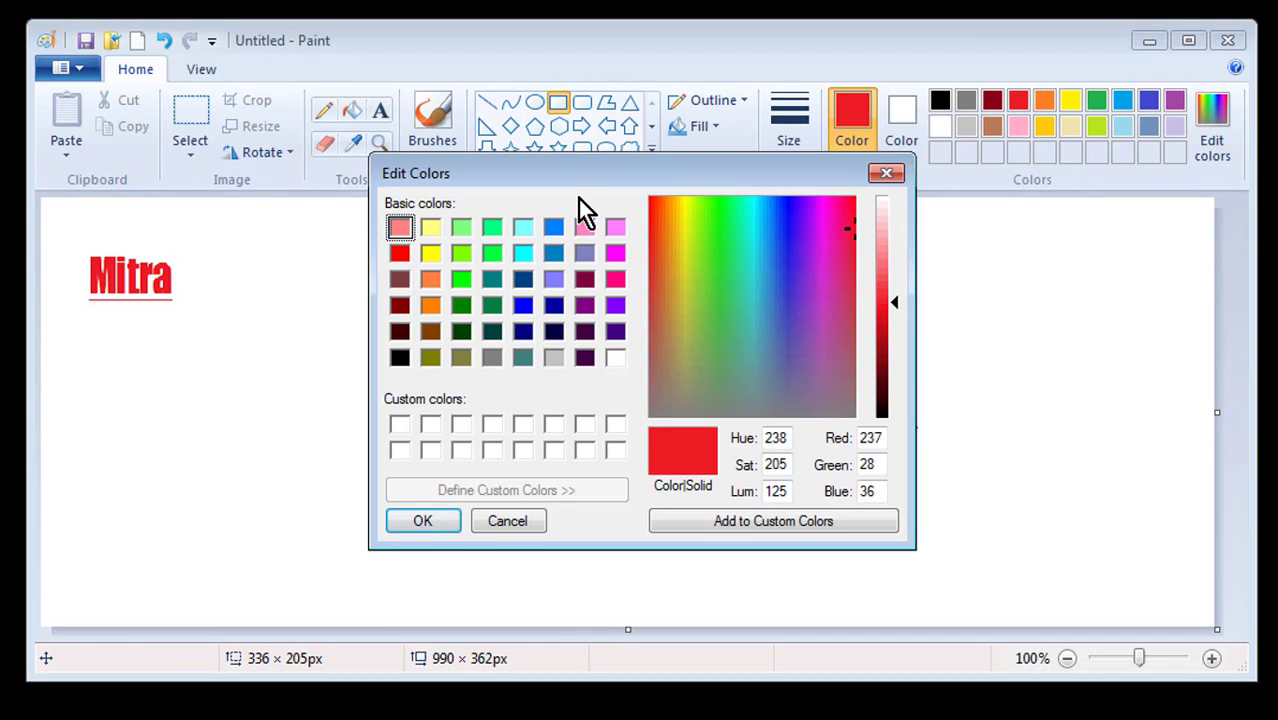
Reopen Edit Colors clear of the rectangle and pick a yellow-green in the spectrum
left_click_drag(586, 176, 658, 215)
left_click(959, 214)
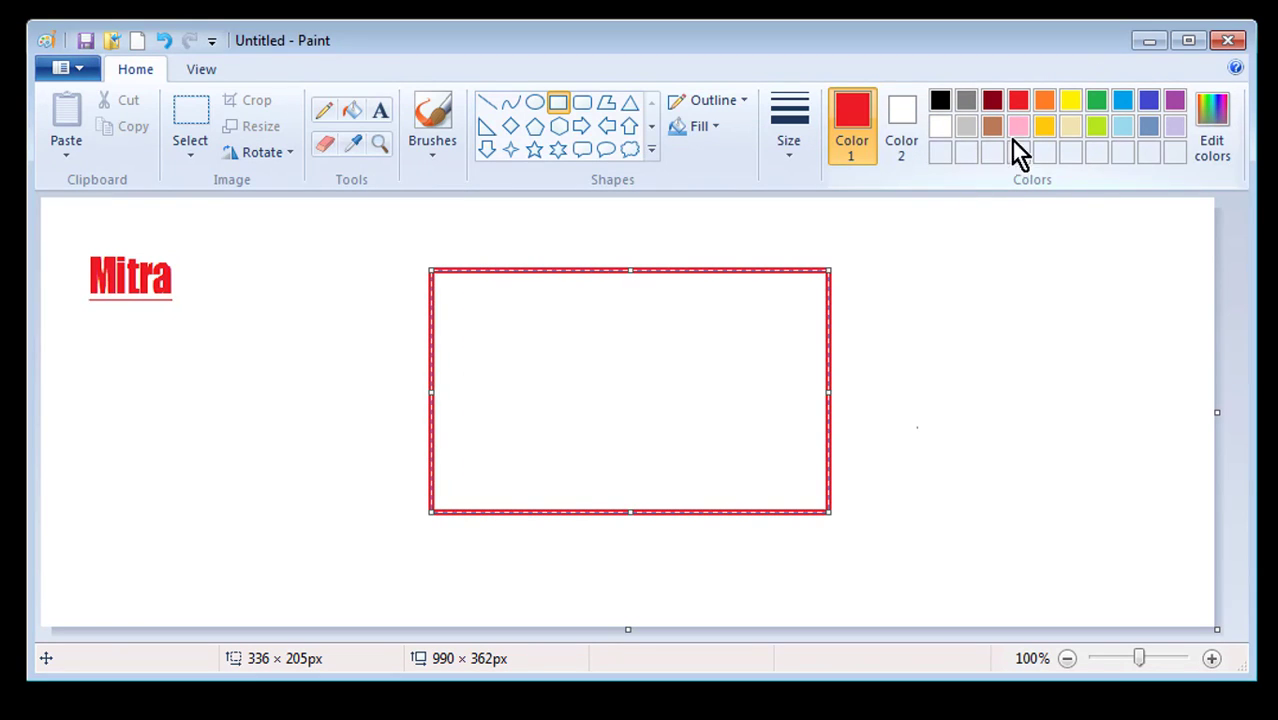
left_click(1218, 165)
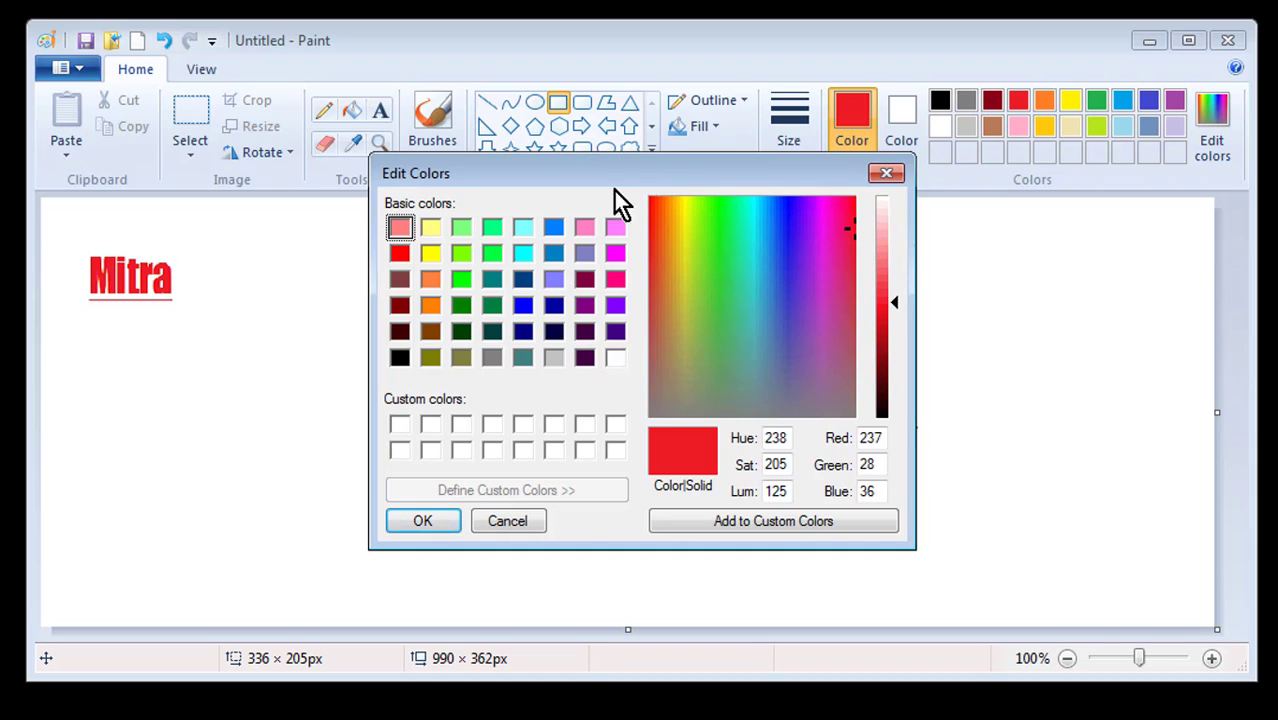
left_click_drag(614, 191, 501, 212)
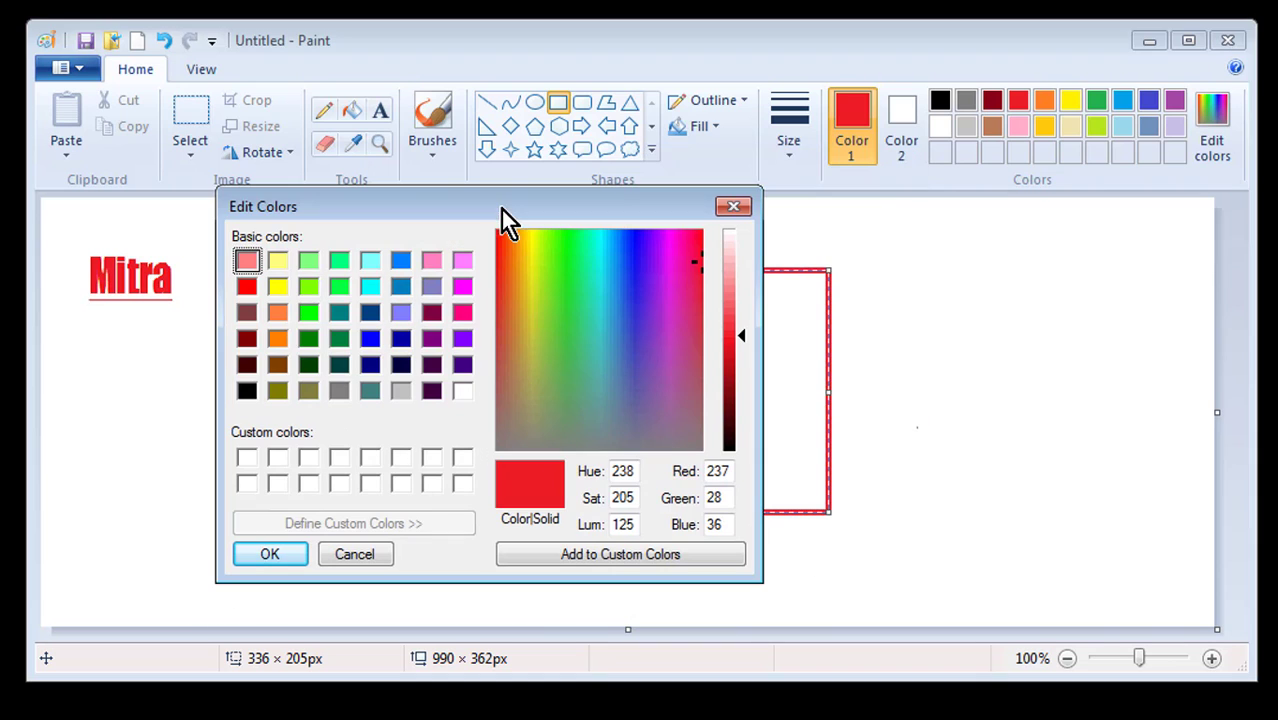
left_click(619, 294)
left_click(590, 295)
left_click(543, 328)
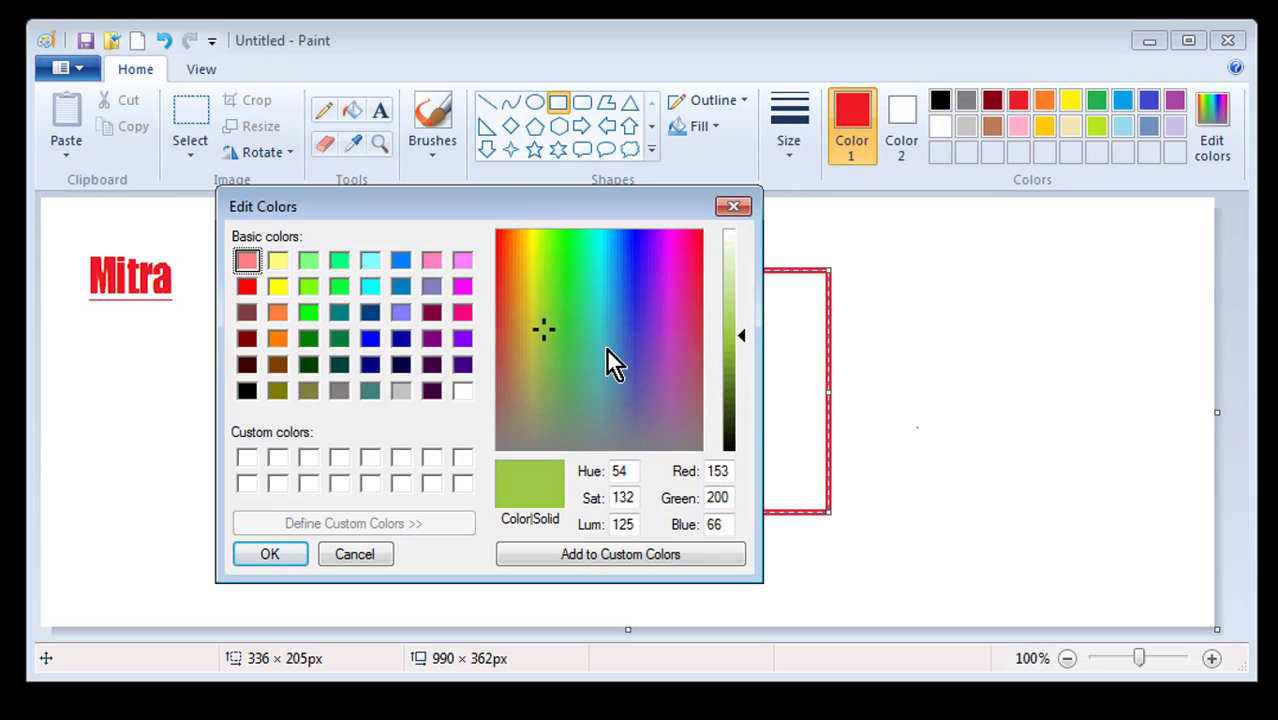
left_click(607, 347)
left_click(617, 281)
left_click(551, 288)
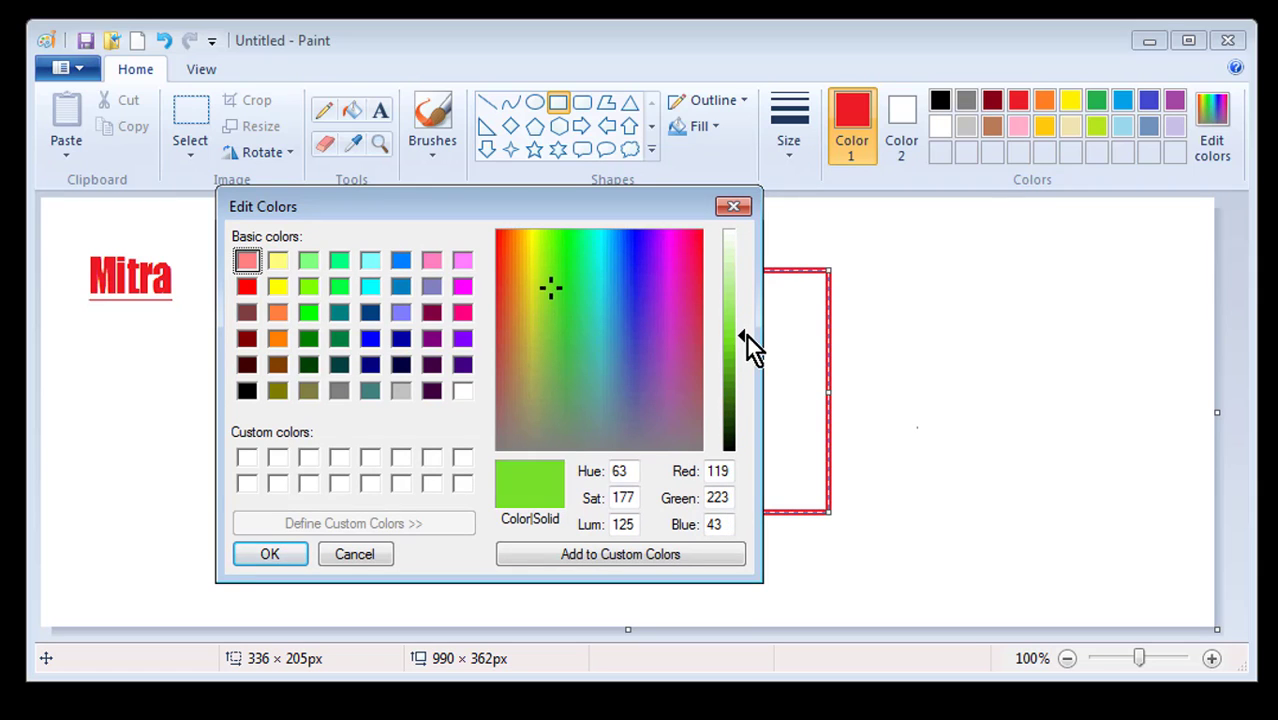
Adjust the luminosity slider until the green reads Red 82, Green 158, Blue 24
left_click_drag(744, 334, 745, 372)
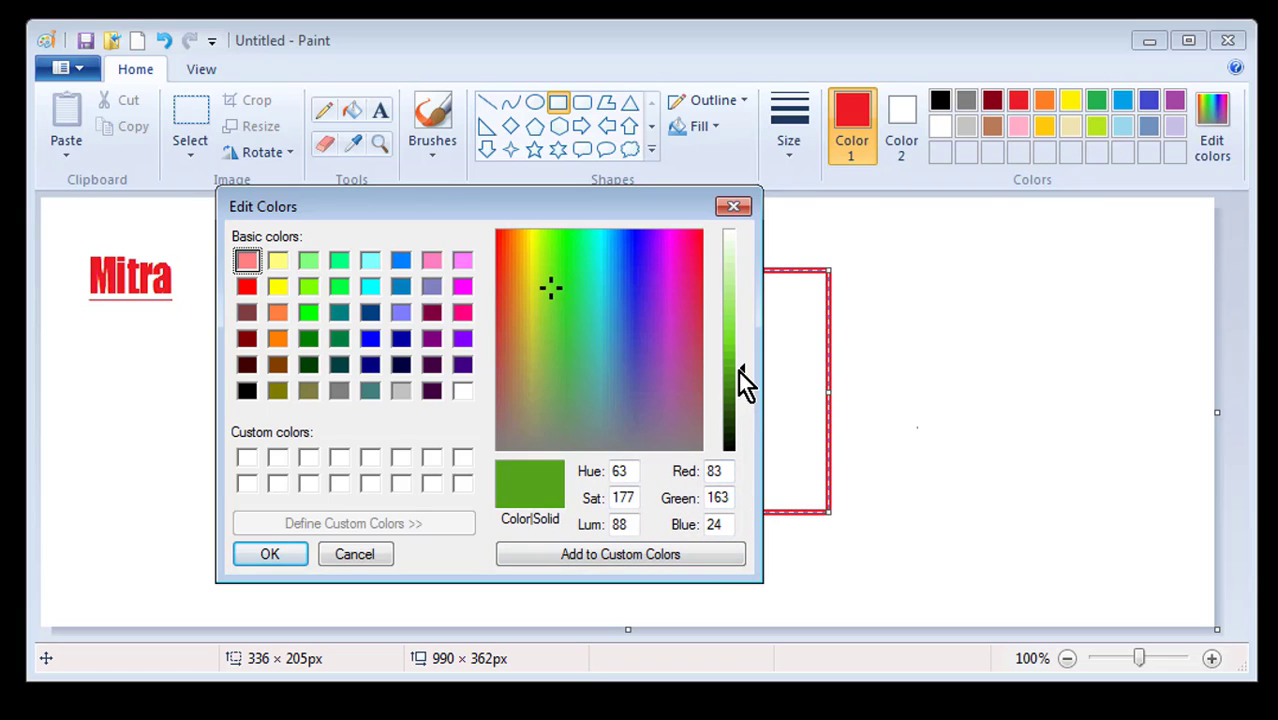
left_click_drag(740, 371, 746, 229)
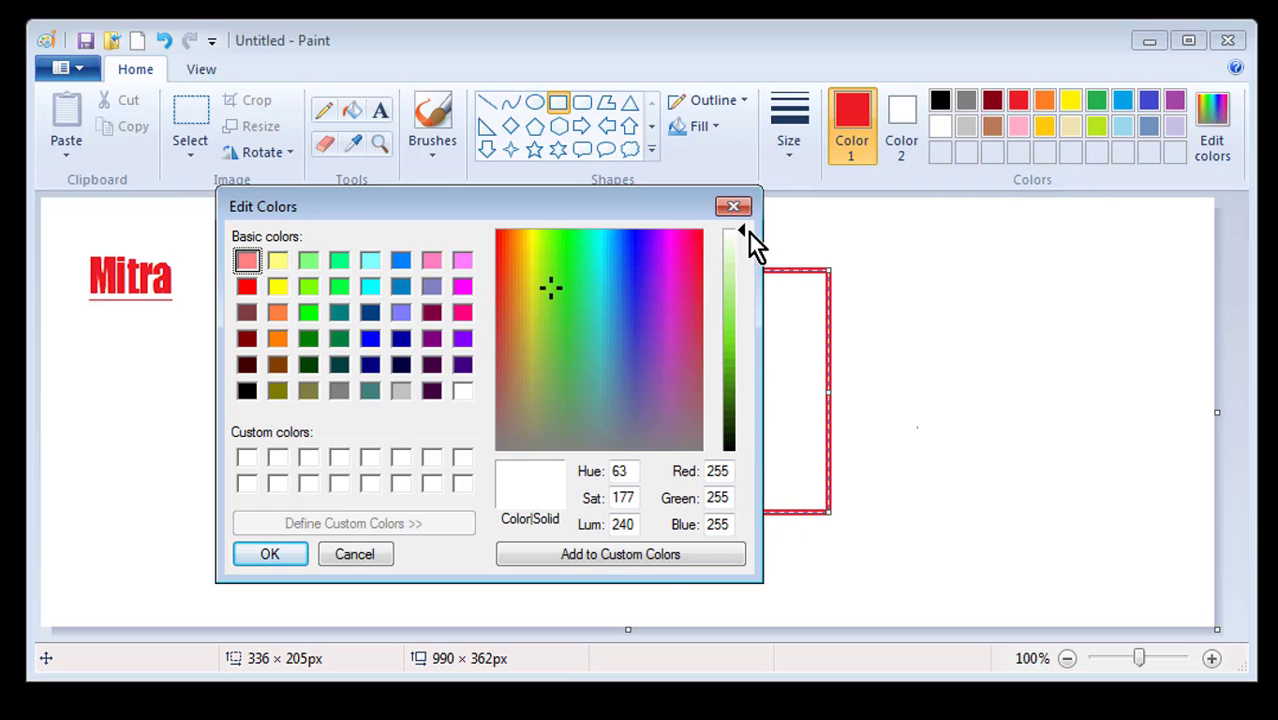
left_click_drag(740, 233, 746, 452)
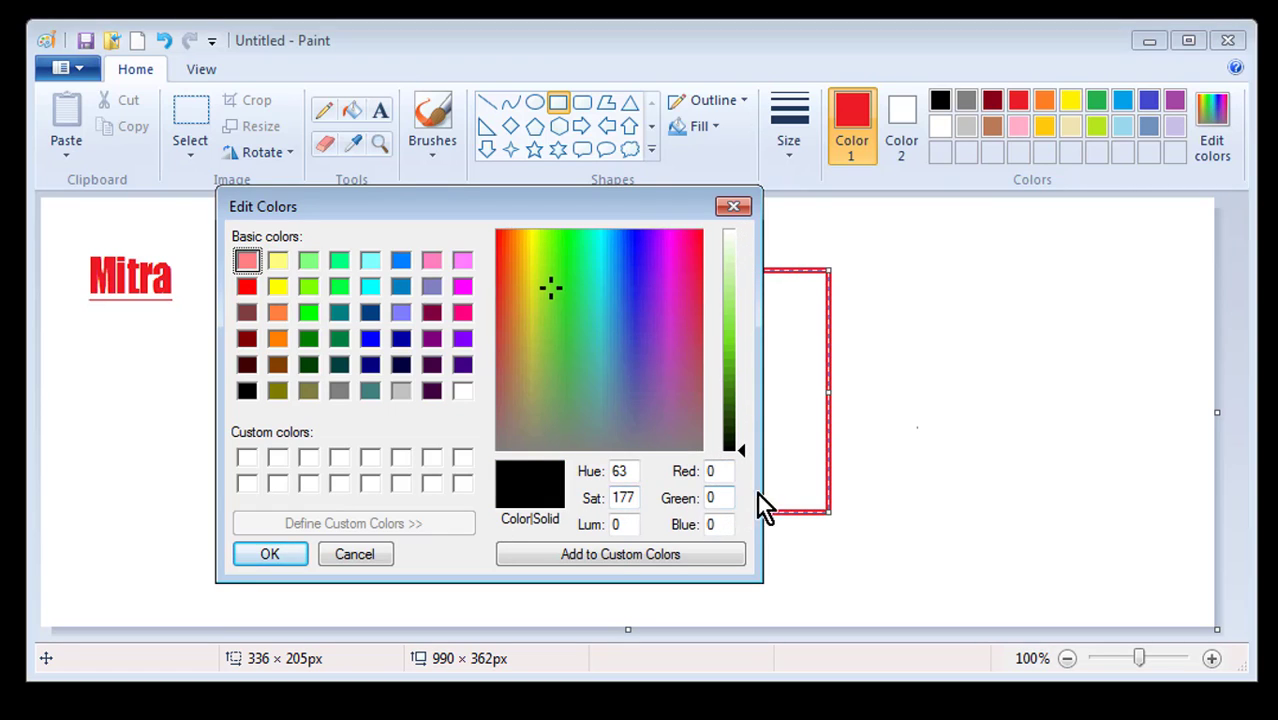
left_click_drag(743, 448, 740, 370)
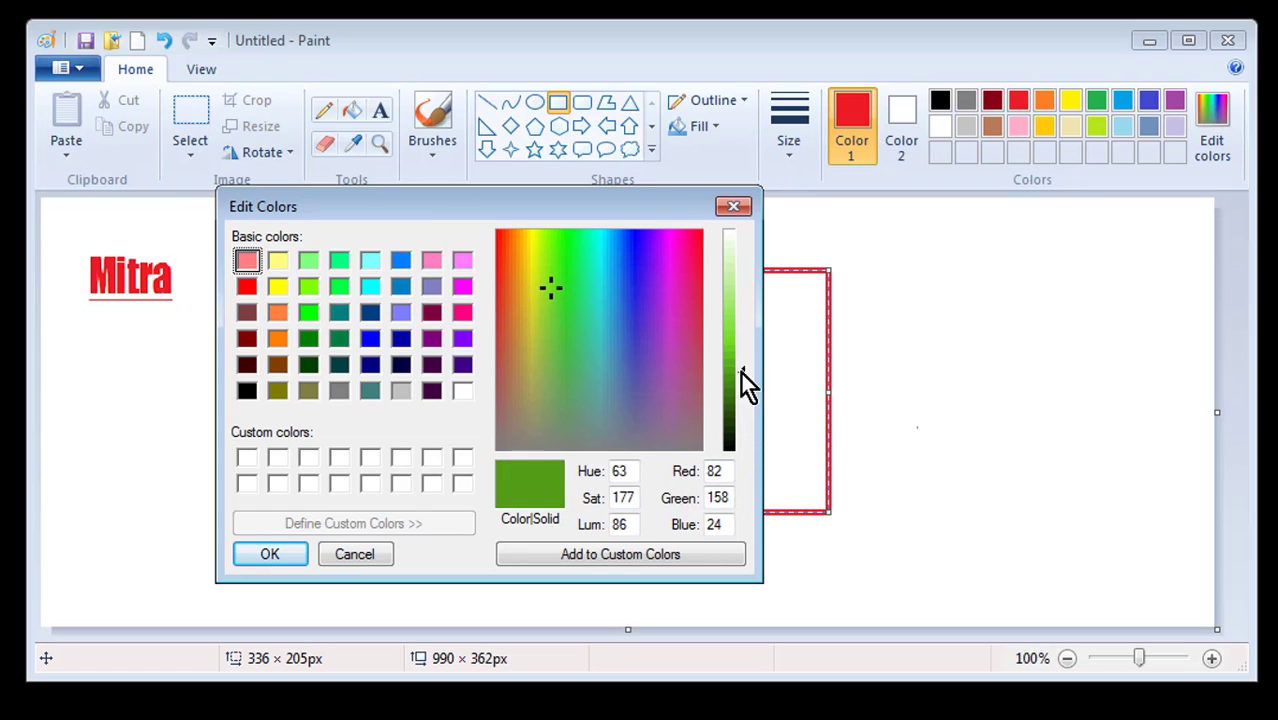
Try blue, purple, slate, olive and teal shades in the colour spectrum
left_click(629, 327)
left_click(619, 282)
left_click(670, 345)
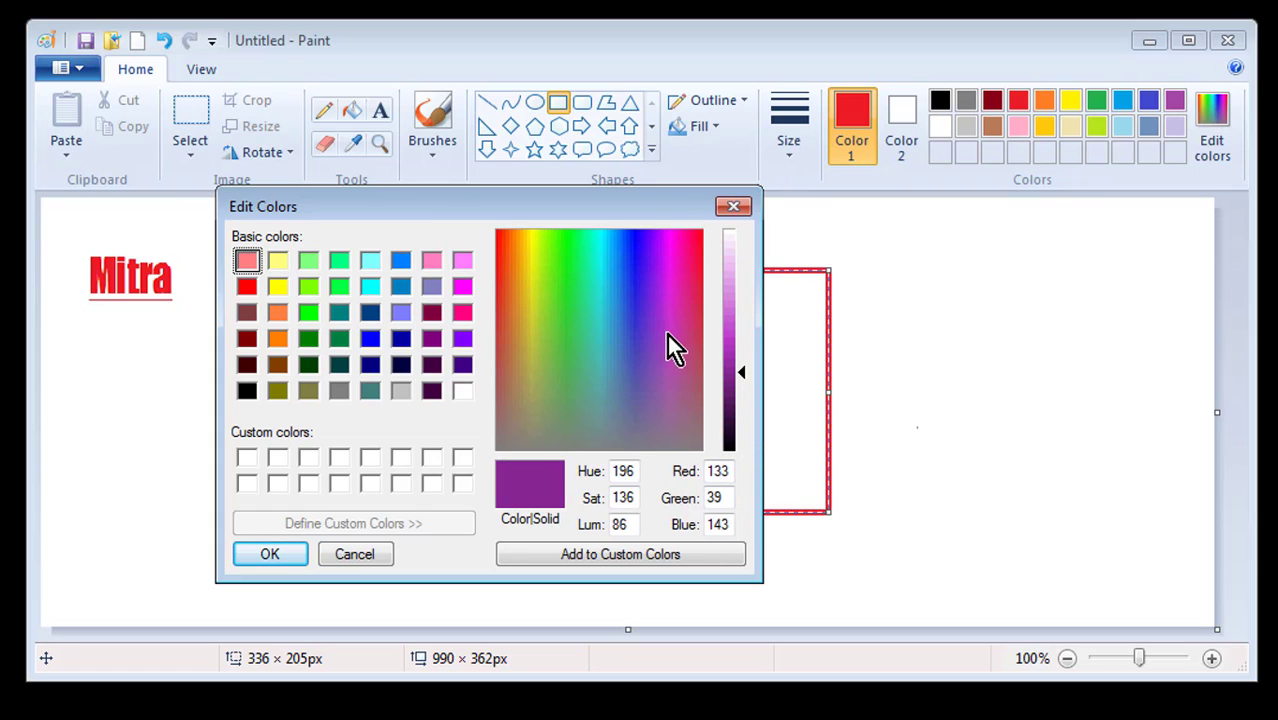
left_click(636, 362)
left_click(526, 322)
left_click(625, 318)
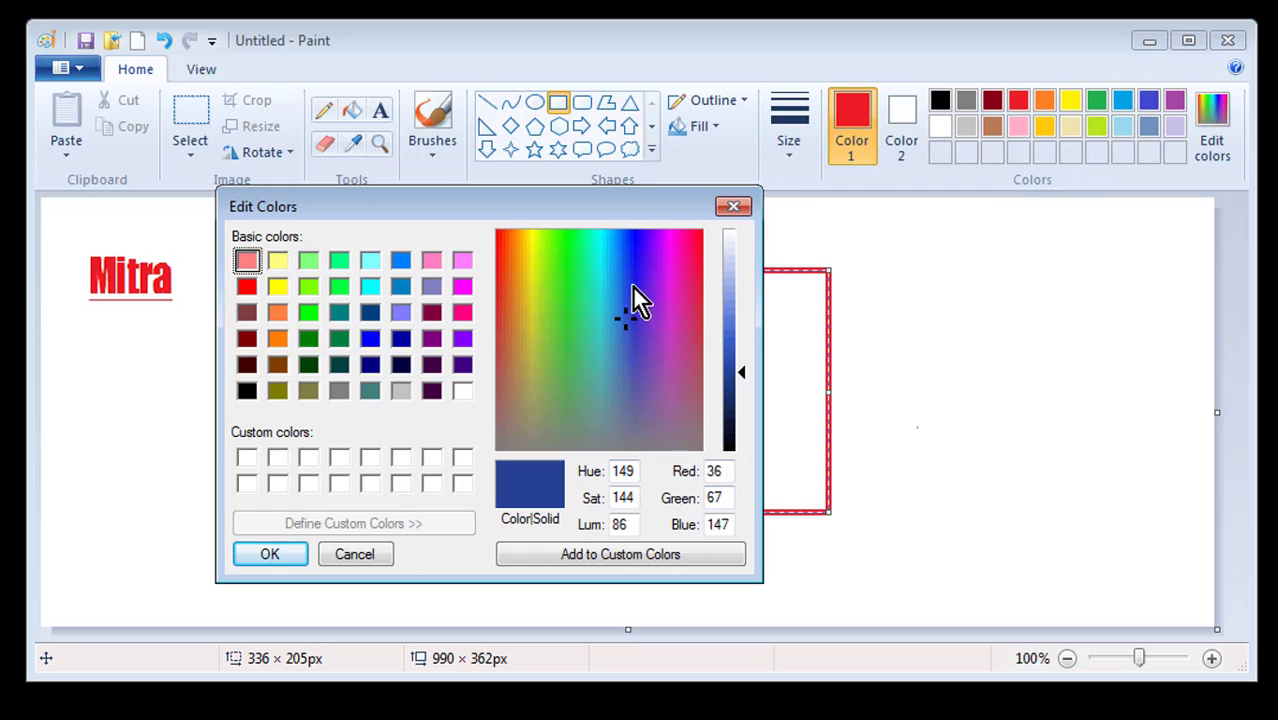
left_click(599, 277)
left_click(542, 276)
left_click(531, 244)
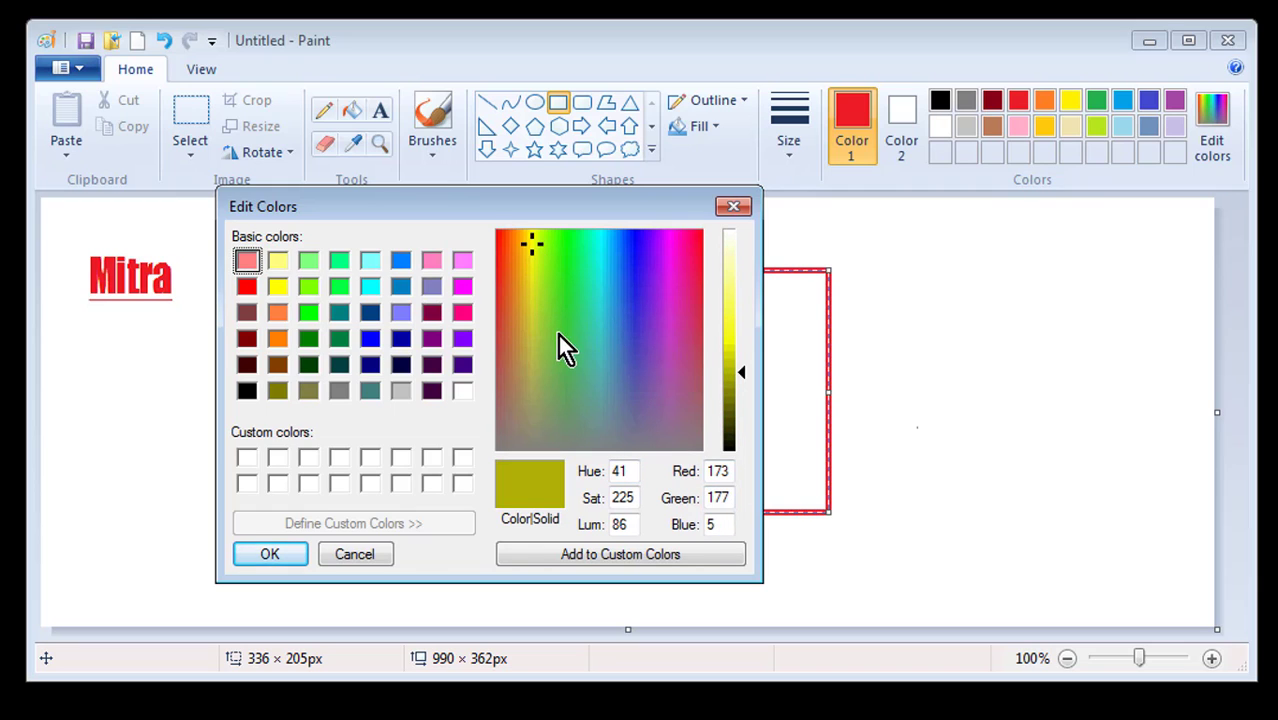
left_click(539, 333)
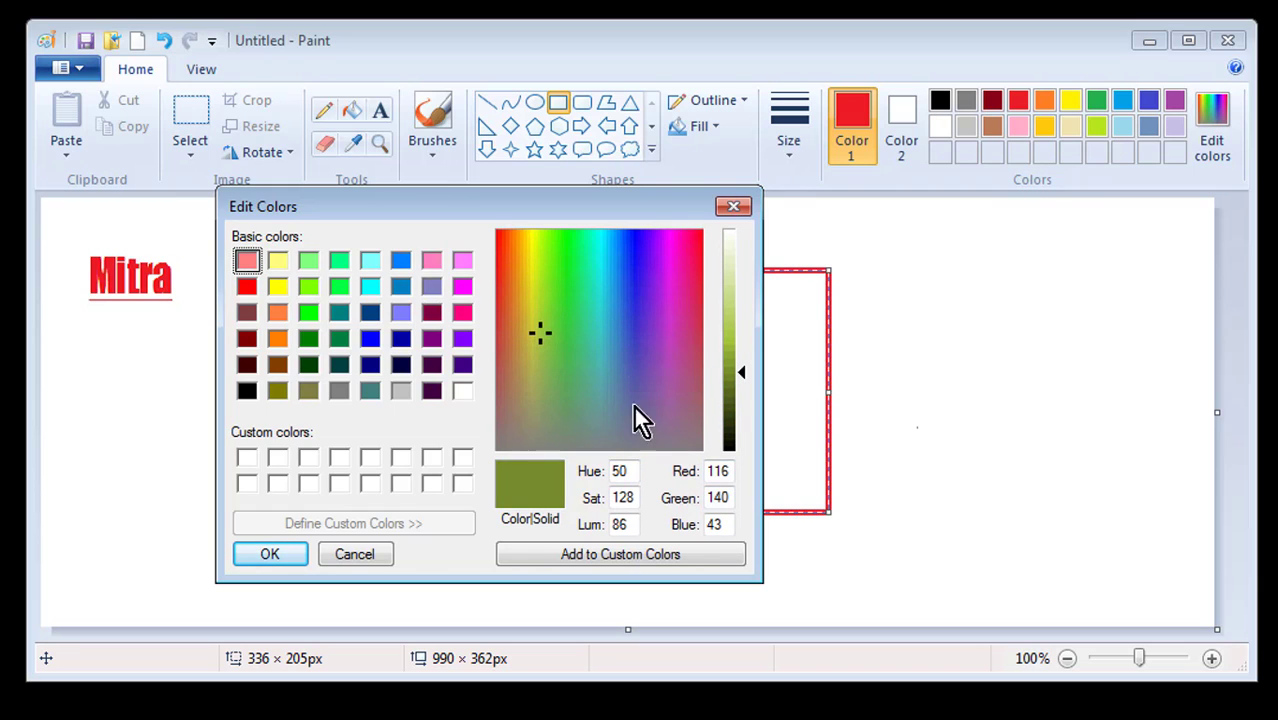
left_click(643, 325)
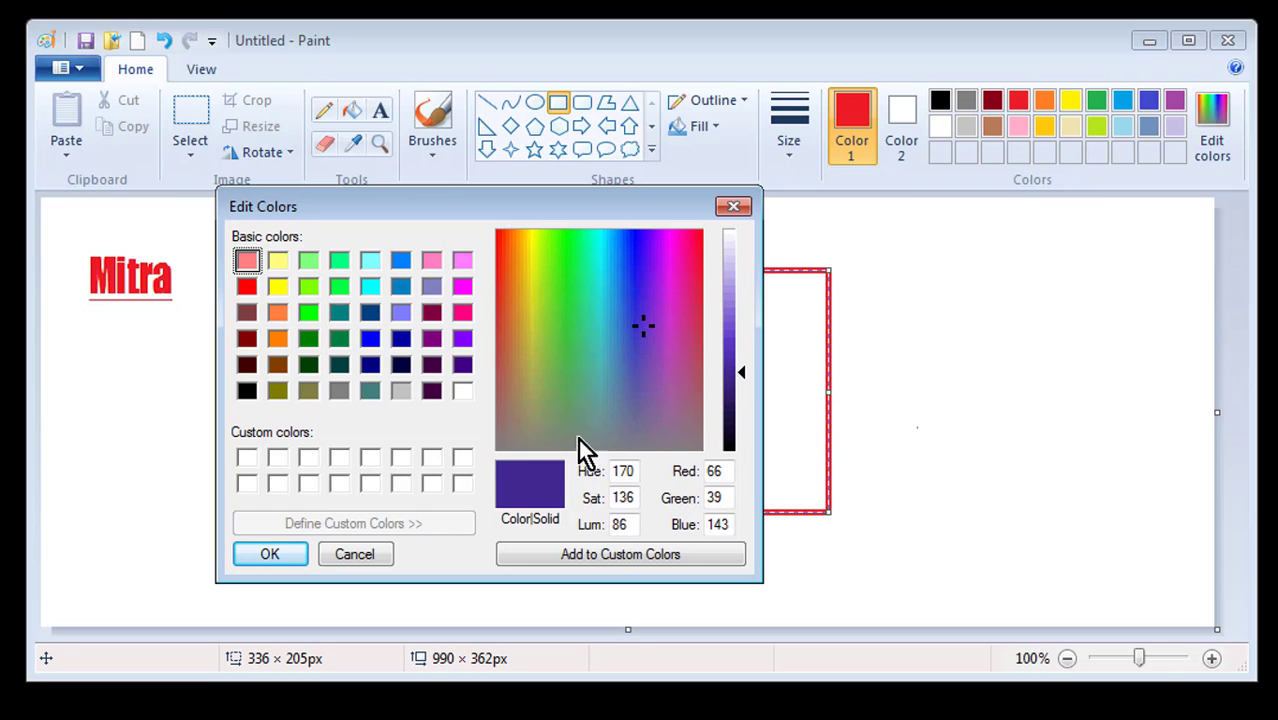
Set dark green Red 33, Green 116, Blue 85, add it to custom colours, and accept
left_click(584, 317)
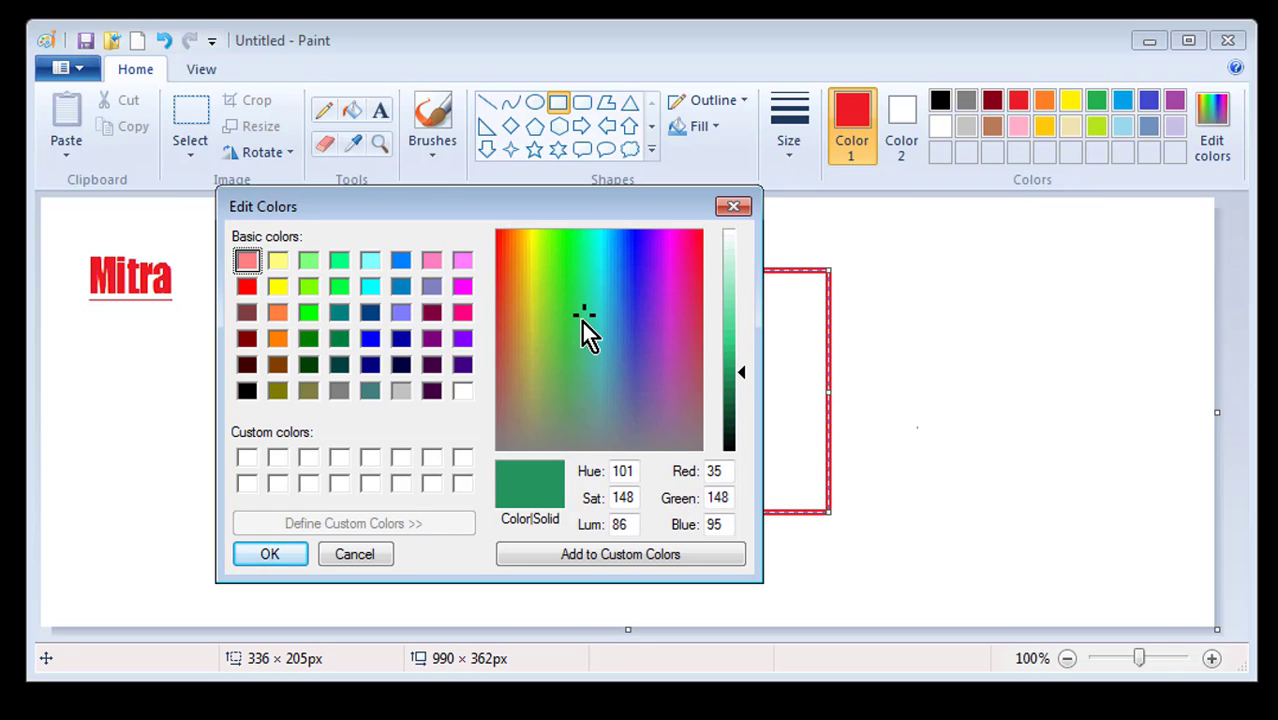
left_click_drag(582, 320, 587, 327)
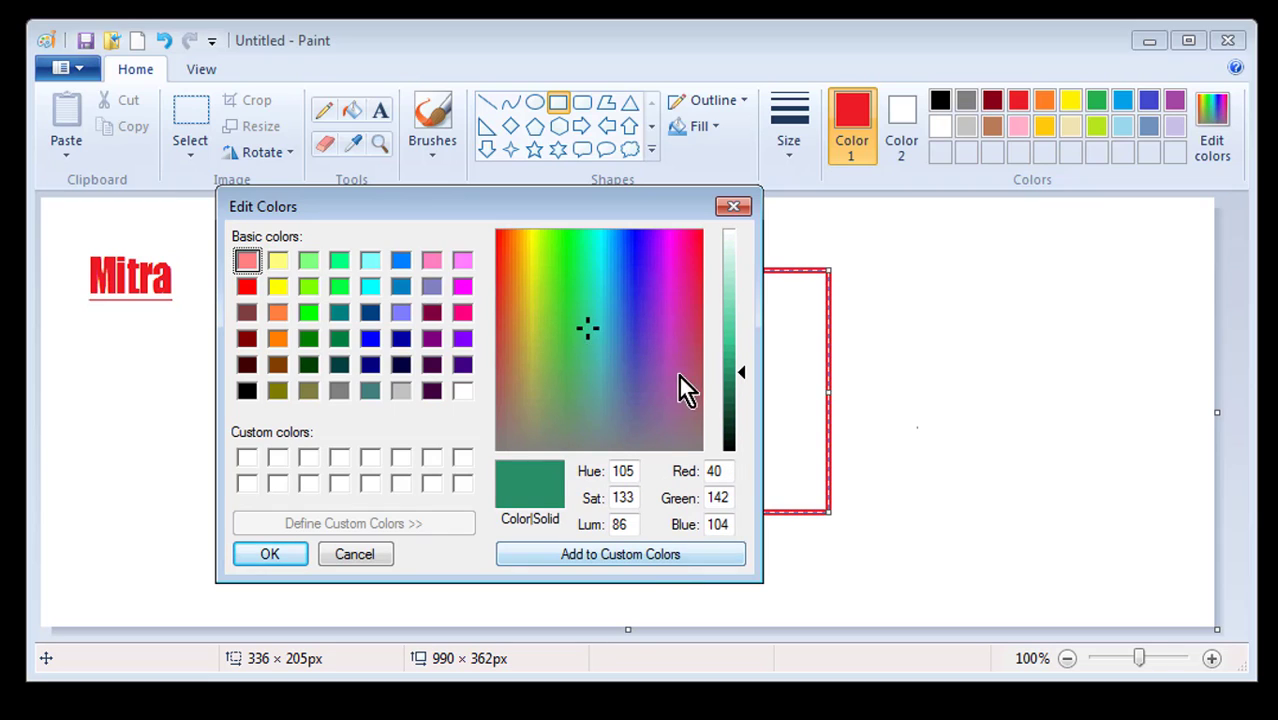
mouse_move(745, 370)
left_mouse_down()
mouse_move(741, 356)
mouse_move(748, 388)
left_mouse_up()
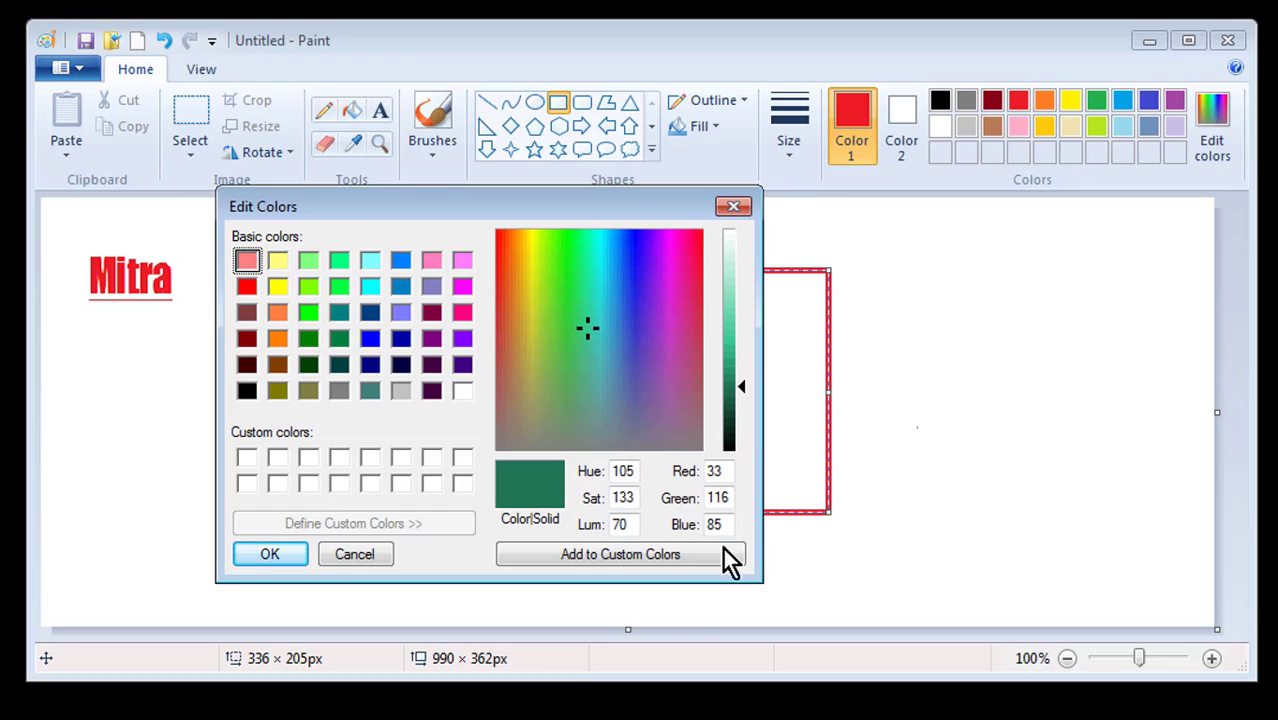
left_click(601, 557)
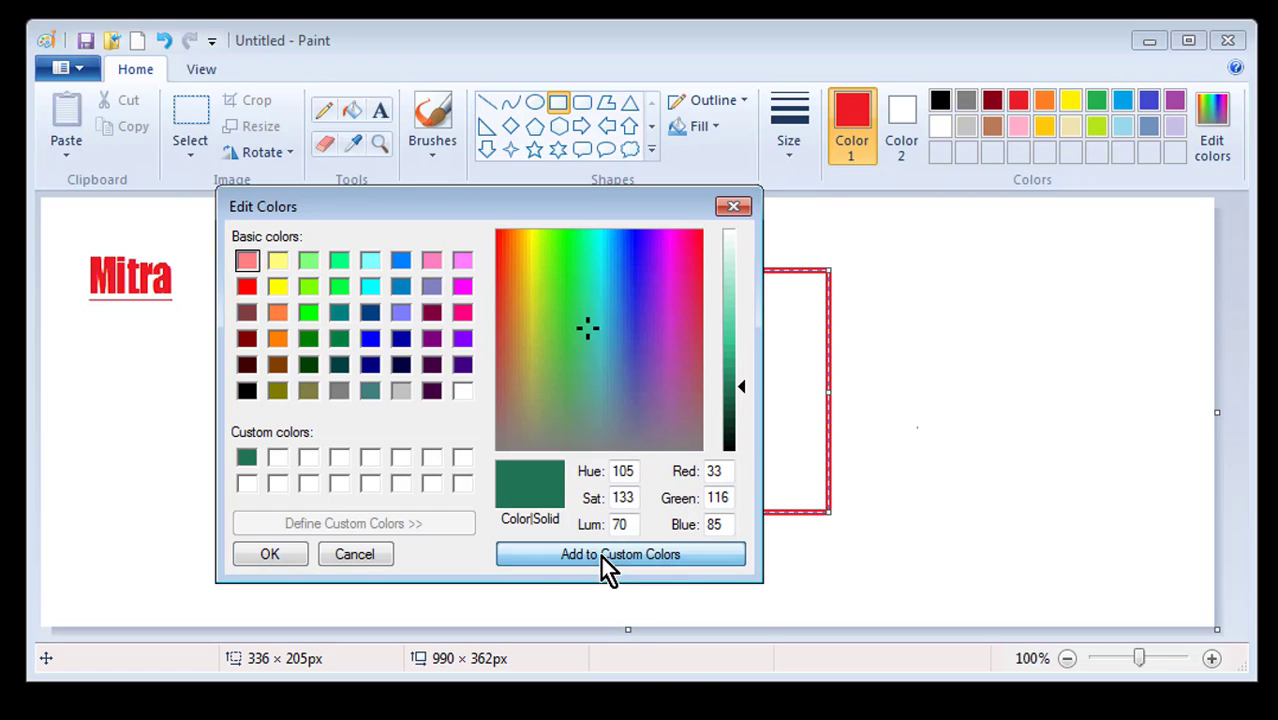
left_click(271, 557)
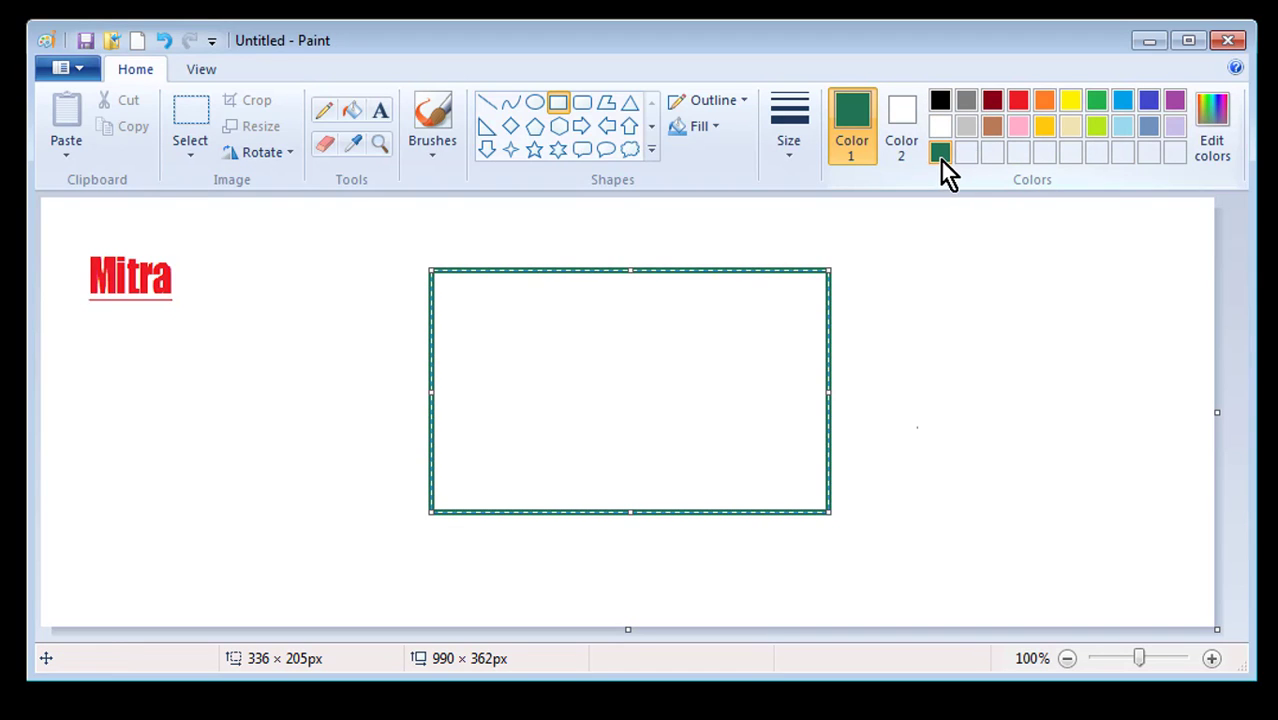
Restore the red outline and bucket-fill the rectangle's interior with the dark green
key("ctrl+z")
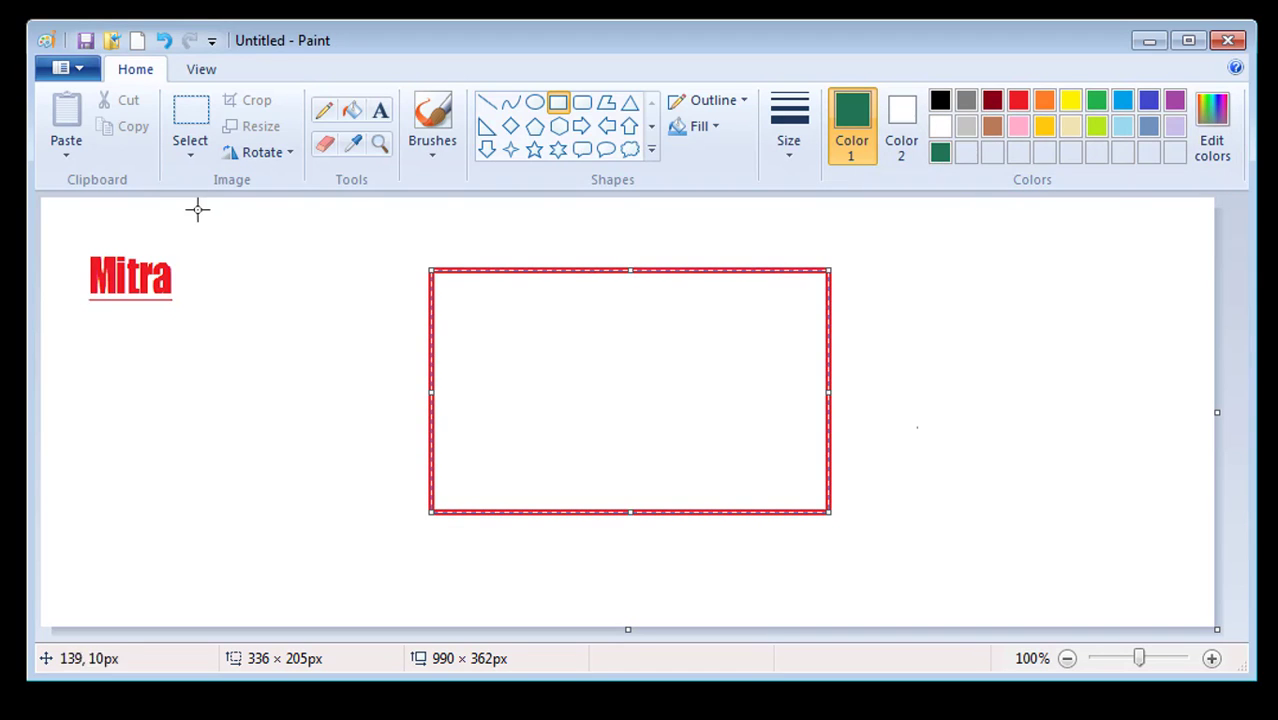
left_click(352, 111)
left_click(660, 346)
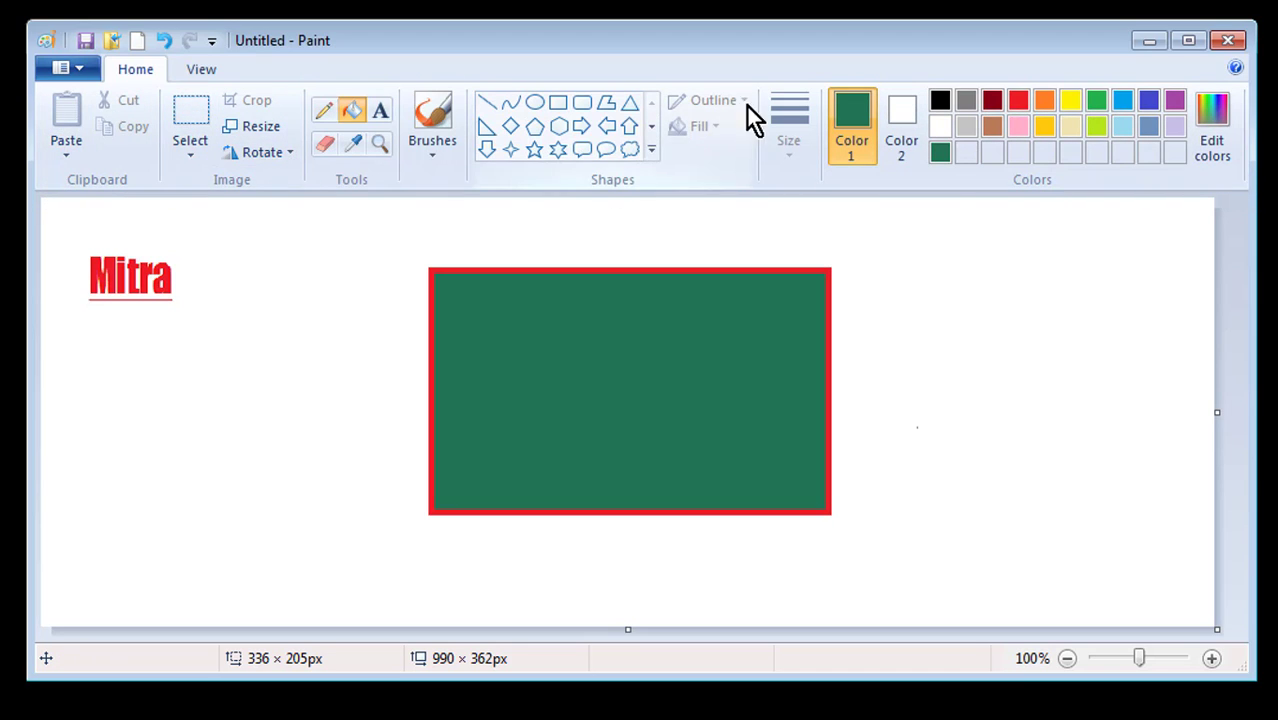
left_click(203, 72)
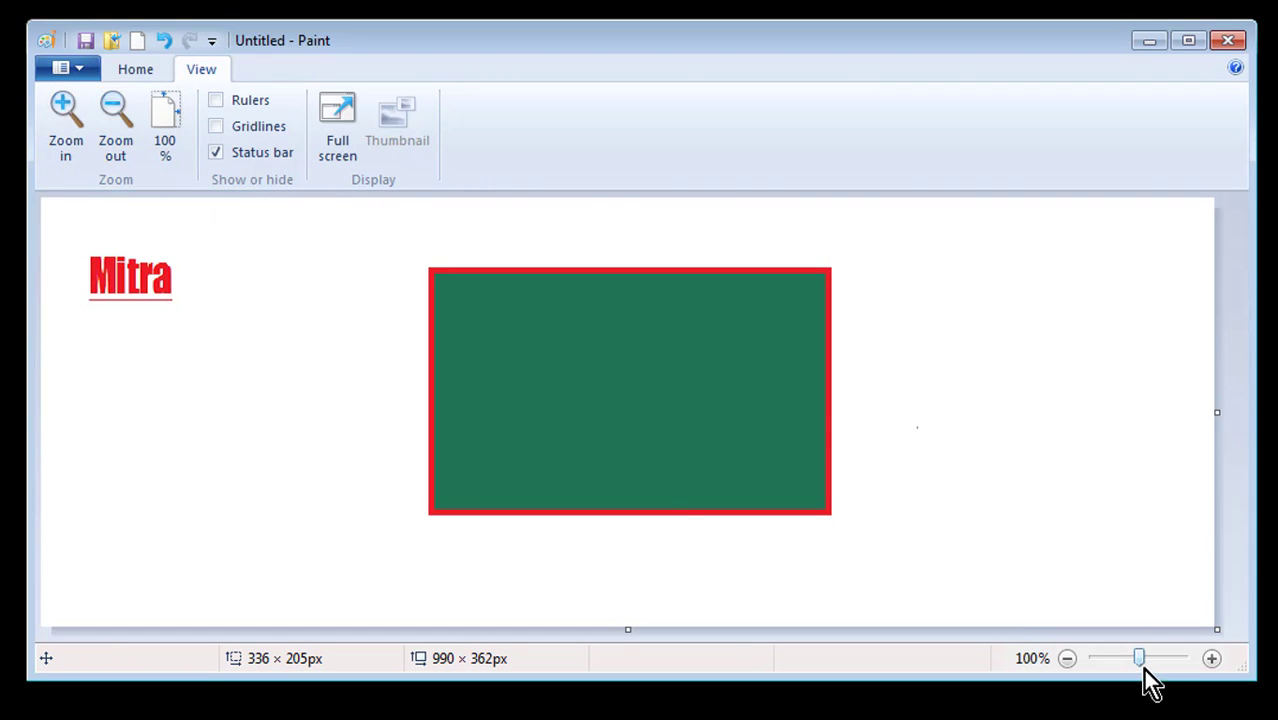
mouse_move(1138, 662)
left_mouse_down()
mouse_move(1113, 664)
mouse_move(1164, 664)
mouse_move(1122, 663)
left_mouse_up()
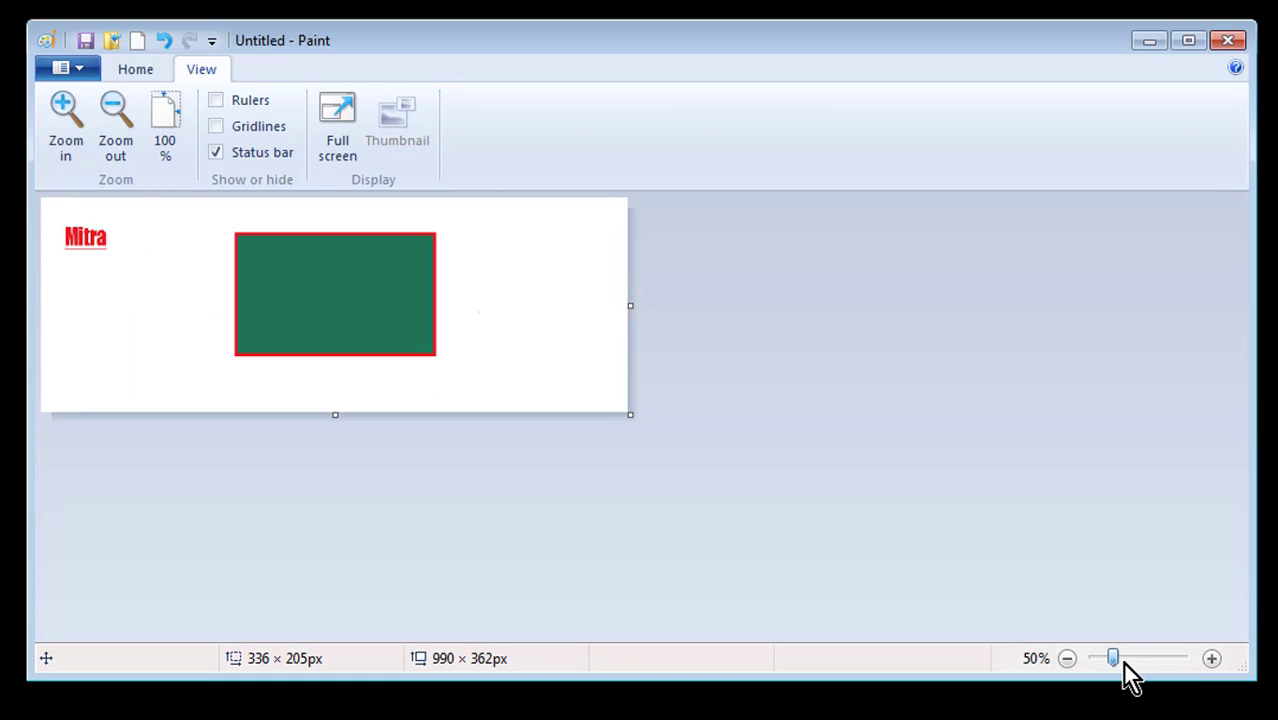
left_click(1135, 663)
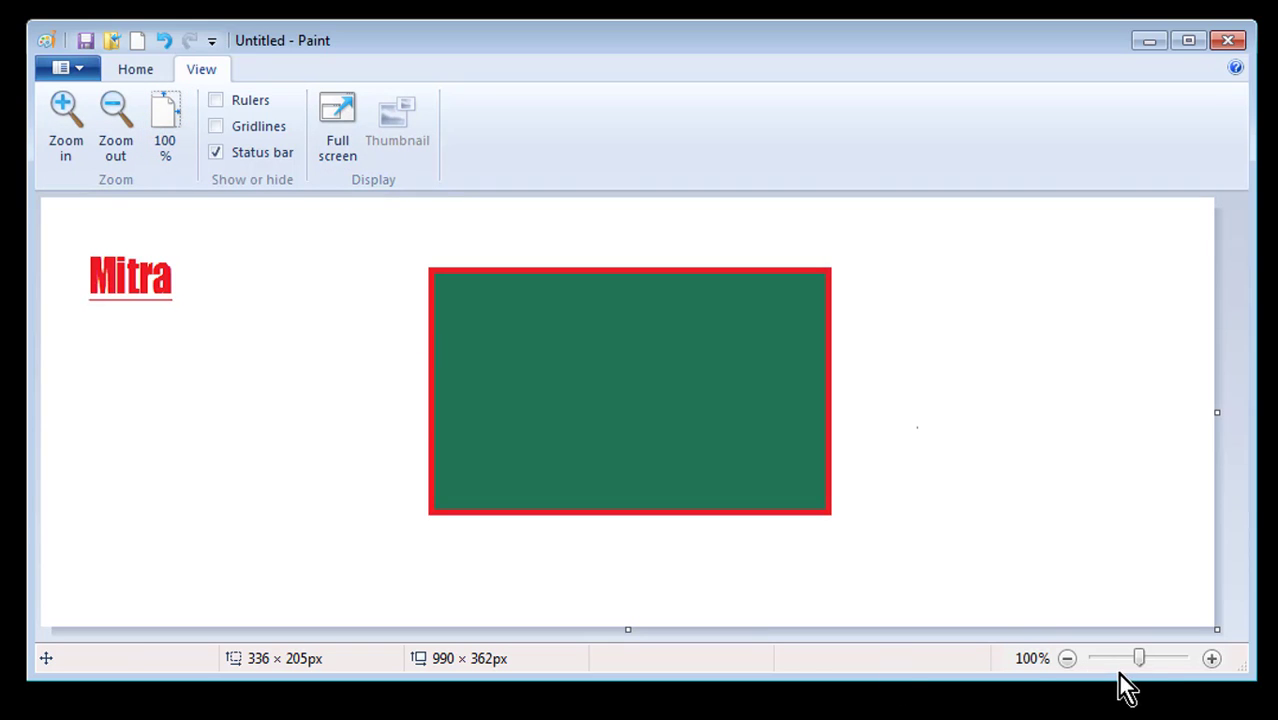
left_click(1146, 663)
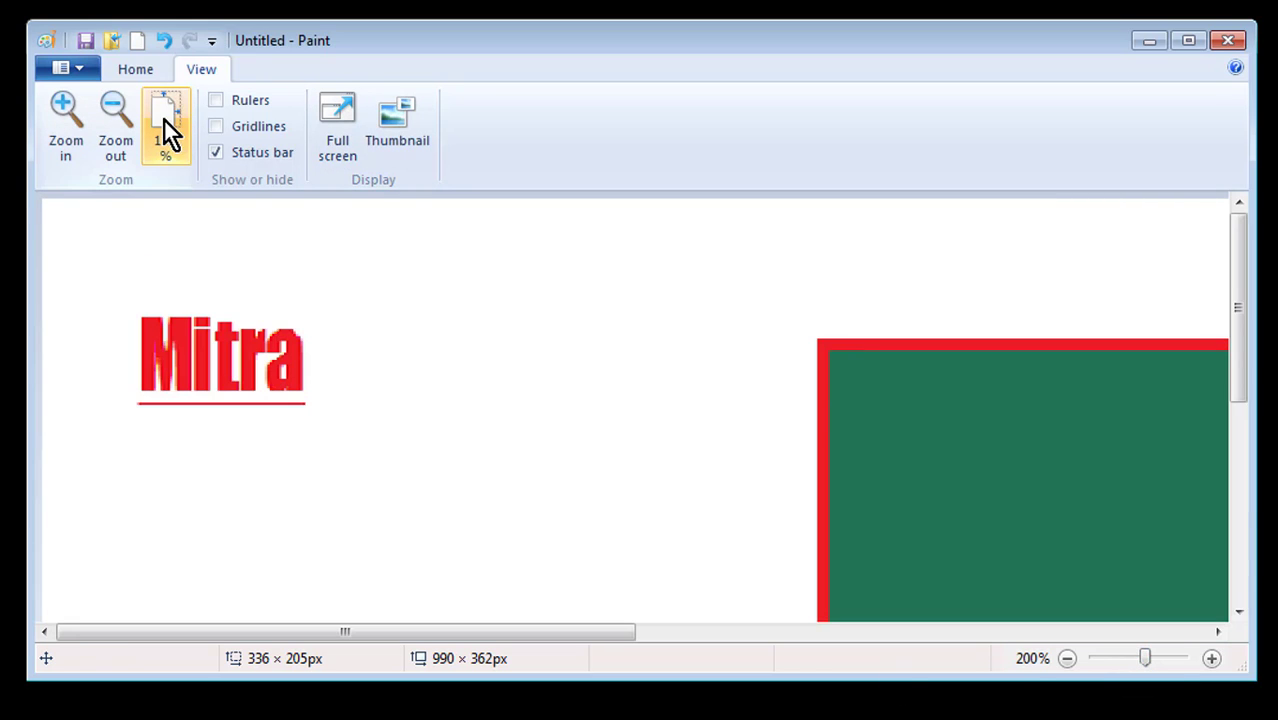
left_click(164, 120)
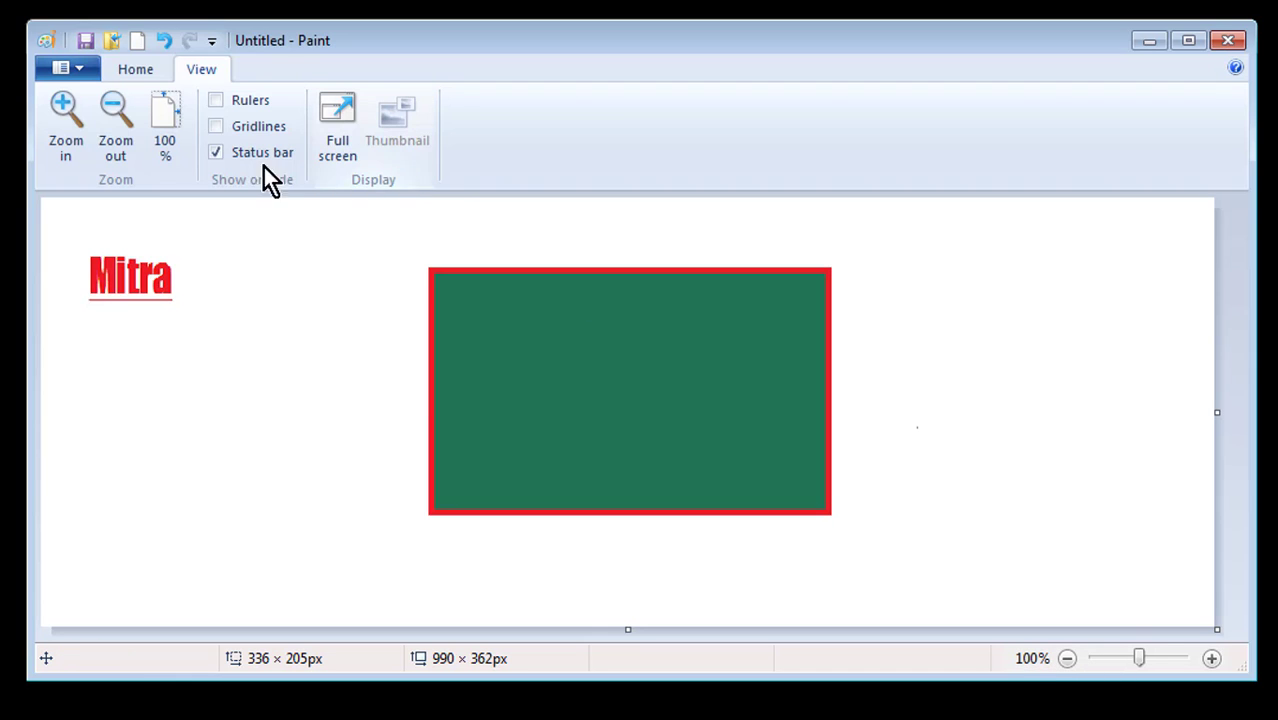
Turn on Rulers and Gridlines, toggle the status bar off and back on, then return to Home
left_click(215, 100)
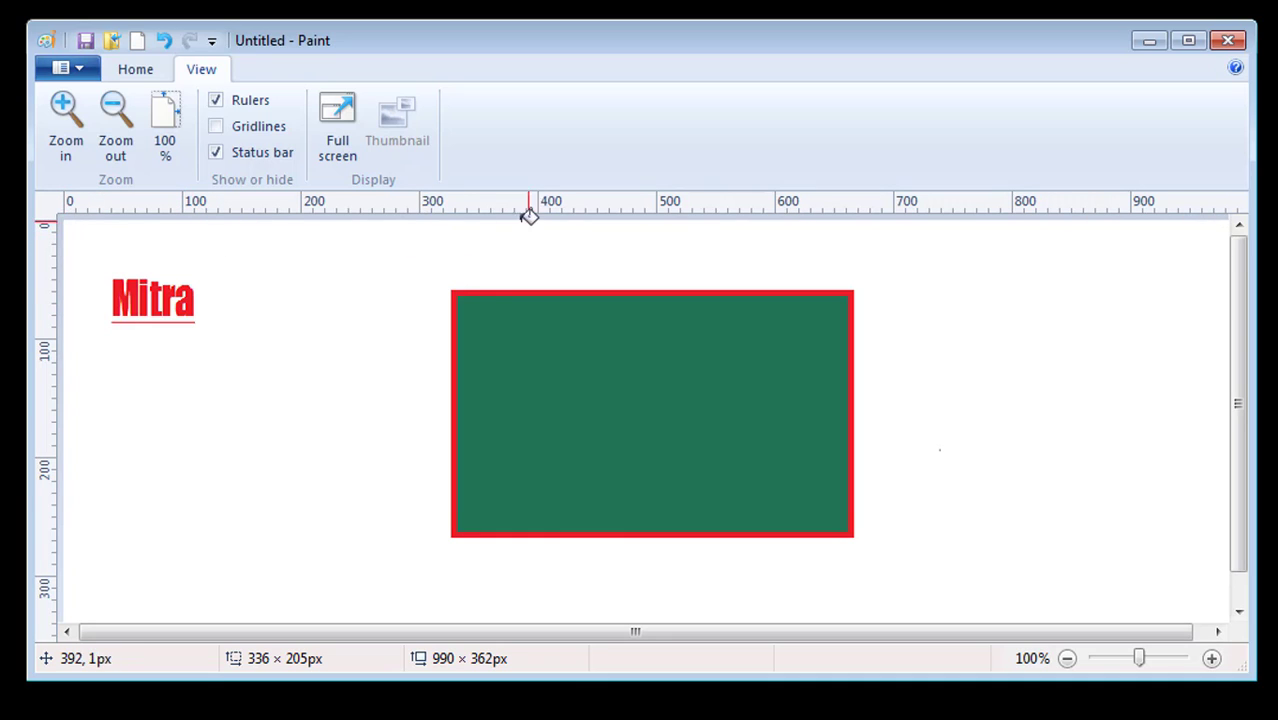
left_click(220, 133)
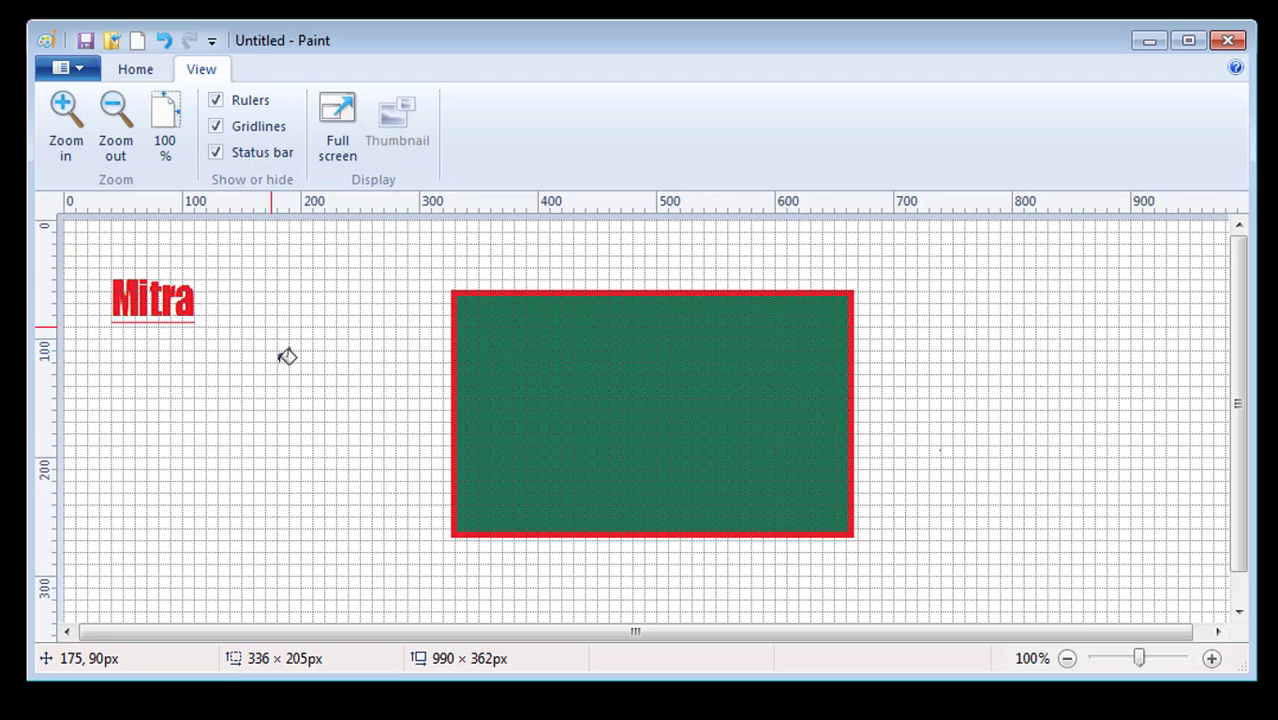
left_click(213, 153)
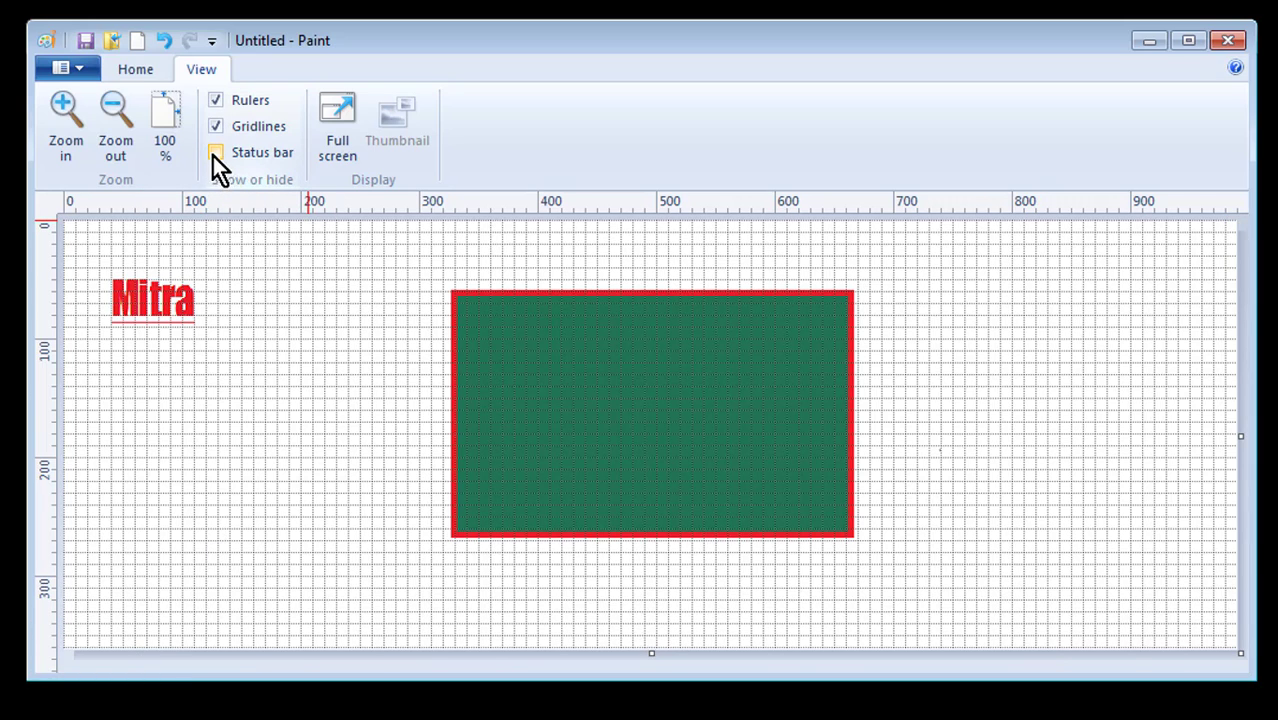
left_click(214, 154)
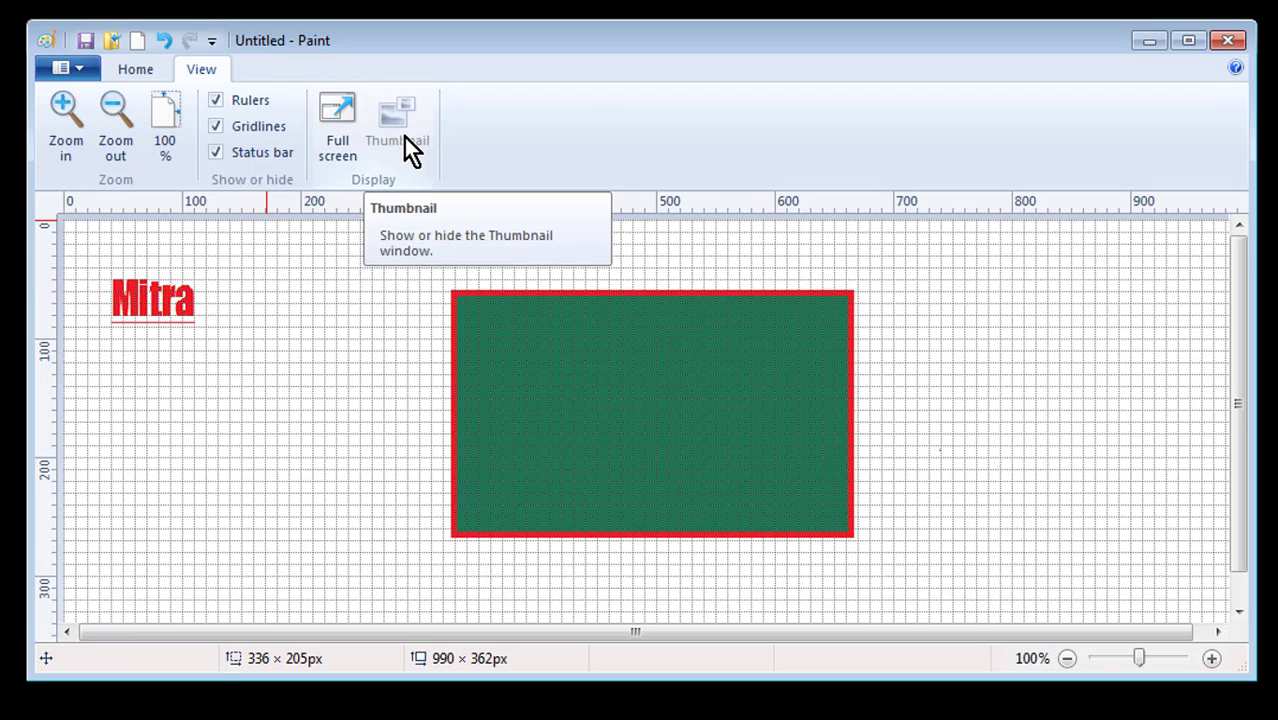
left_click(139, 69)
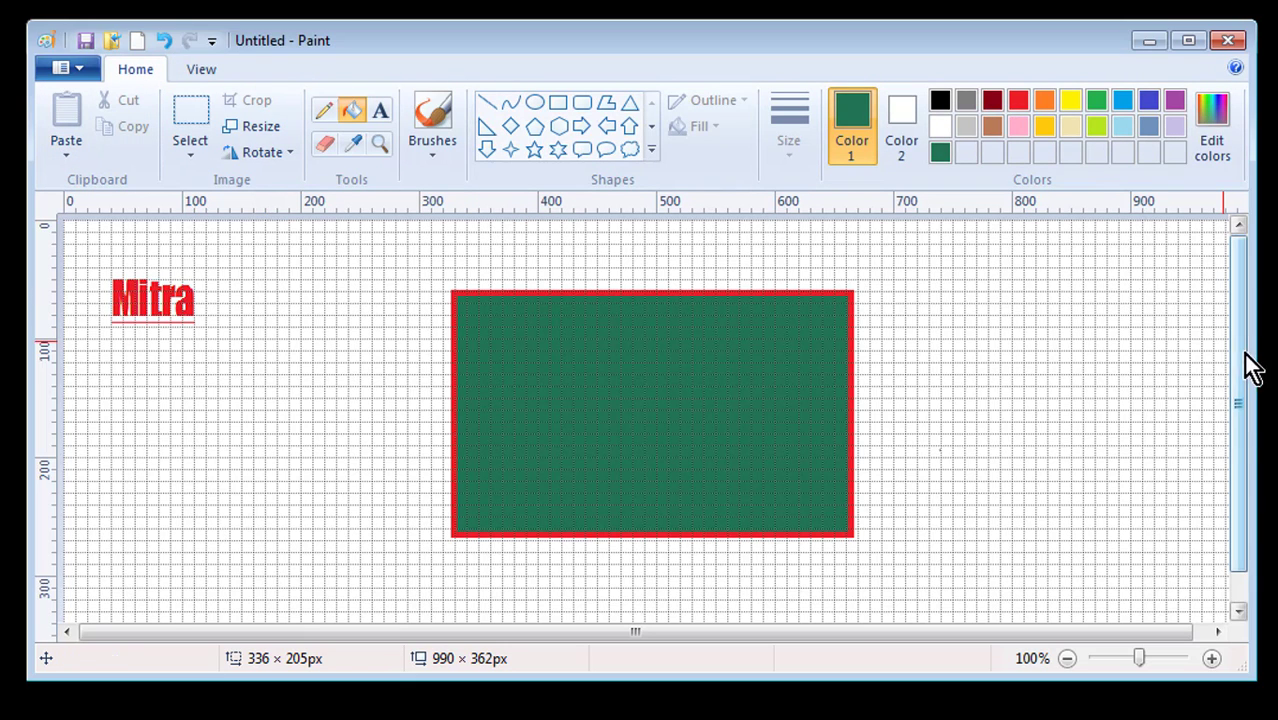
Scroll the canvas slightly and return to the View tab with rulers and gridlines showing
left_click_drag(1234, 362, 1255, 294)
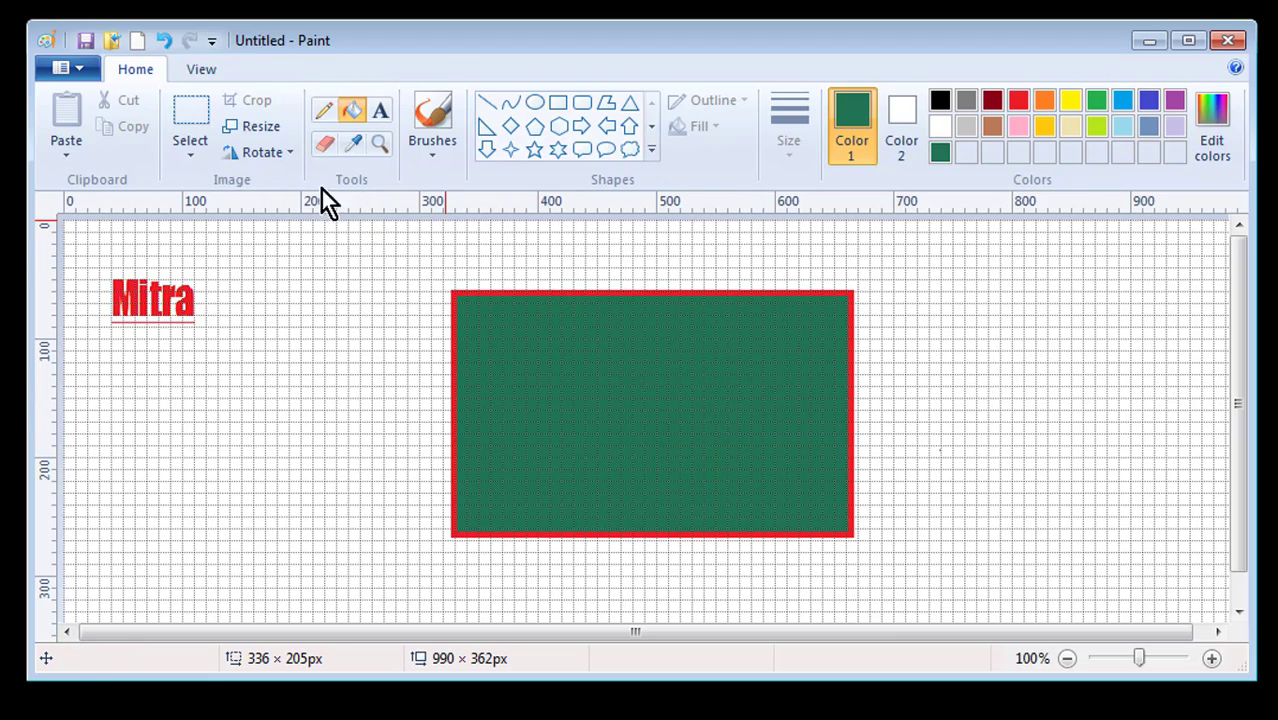
left_click(201, 69)
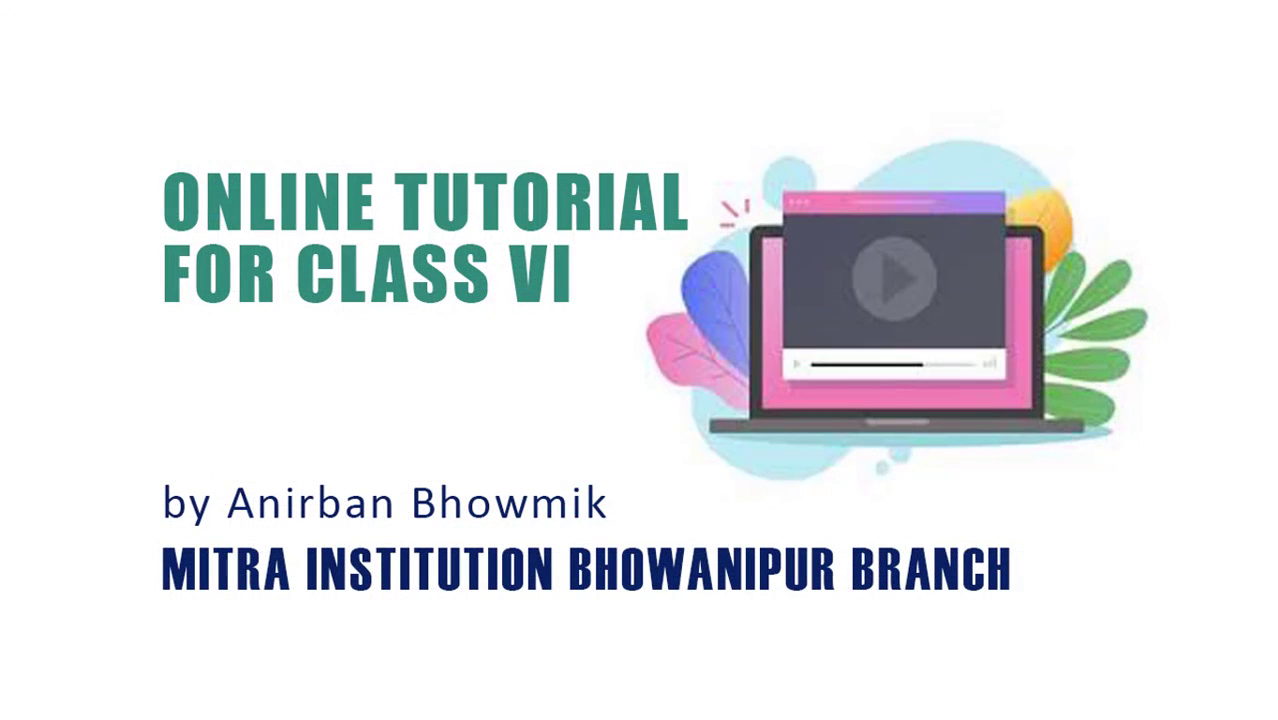